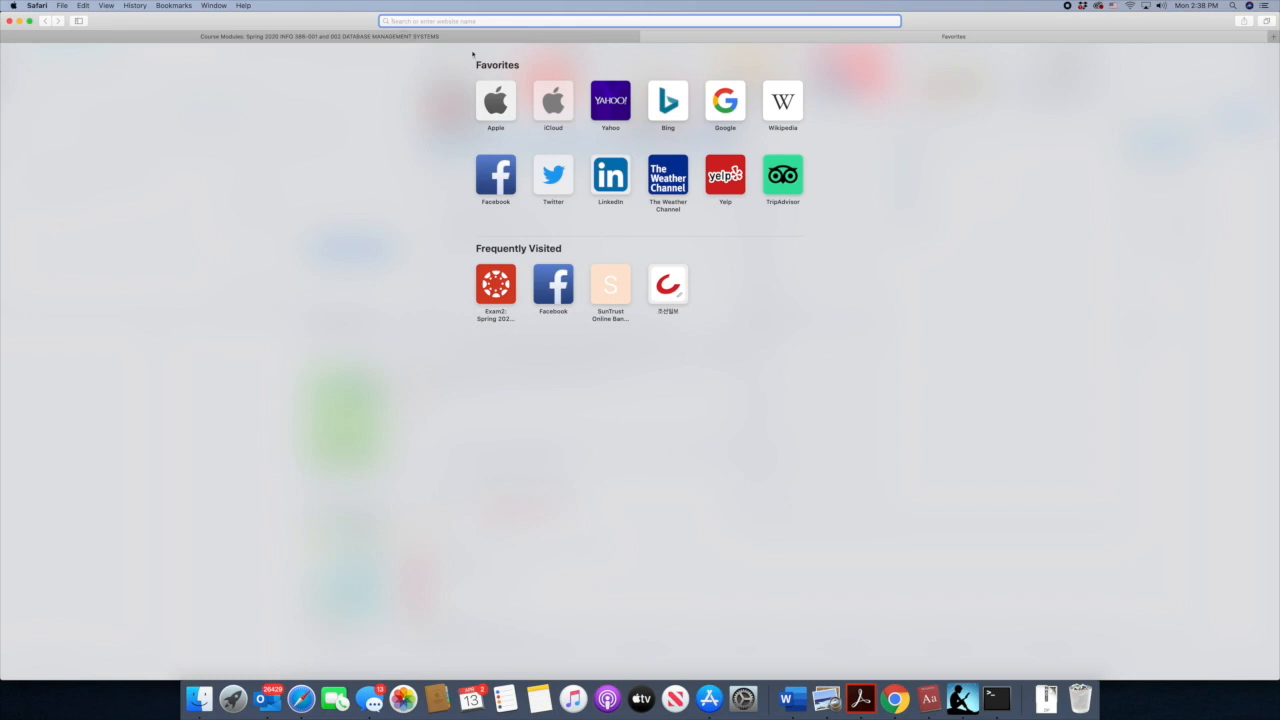
- Go to the FileZilla project website and download FileZilla_3.47.2.1_macosx-x86.app.tar.bz2 from the additional client download options
type("filezilla-project.org")
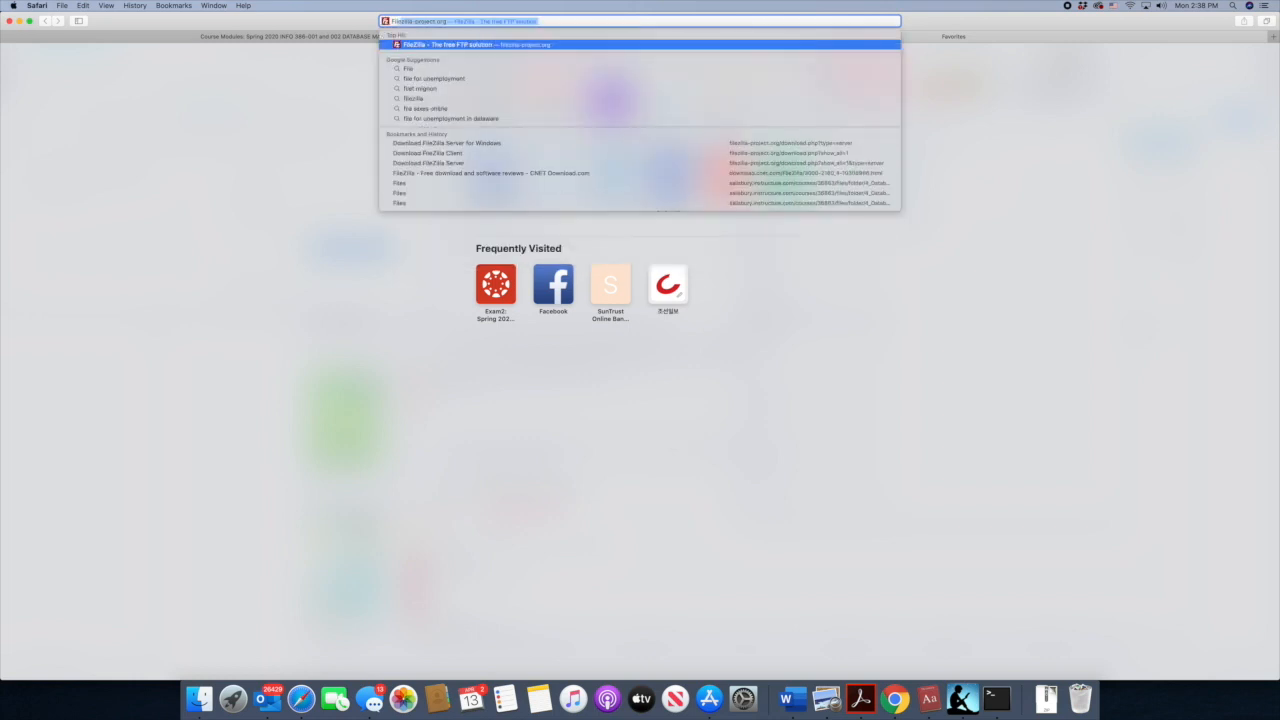
key("Return")
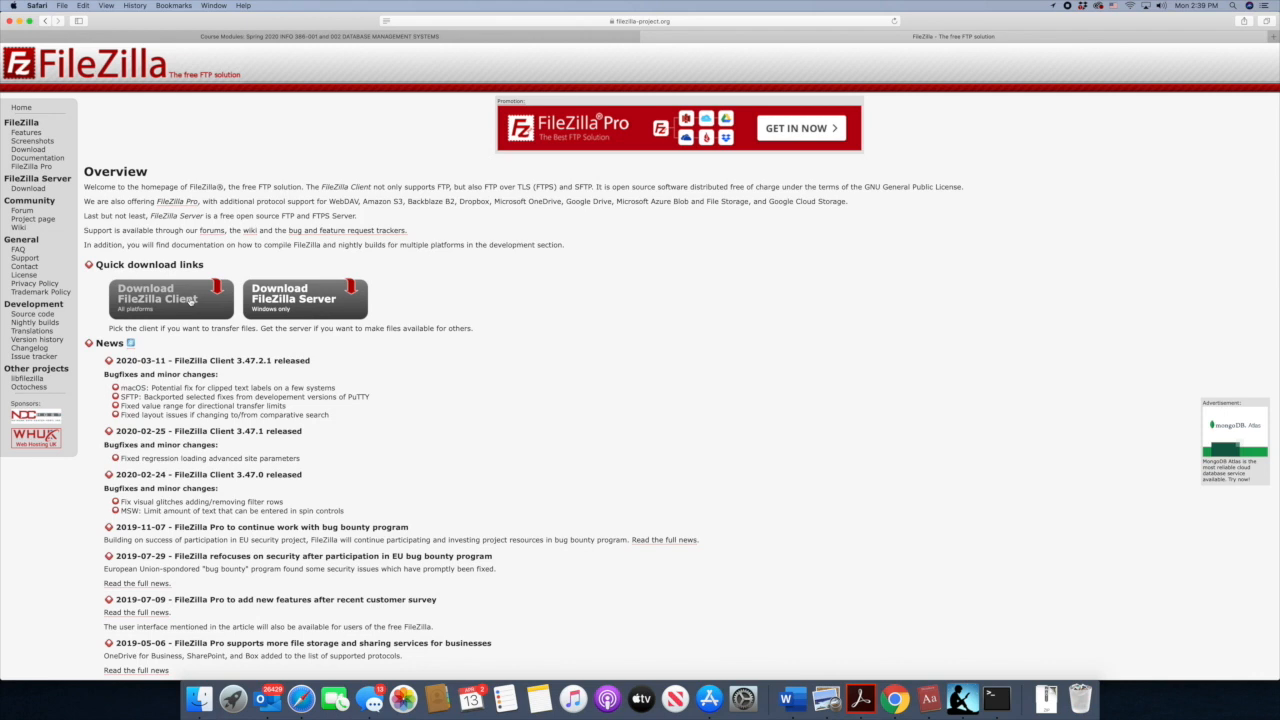
left_click(26, 150)
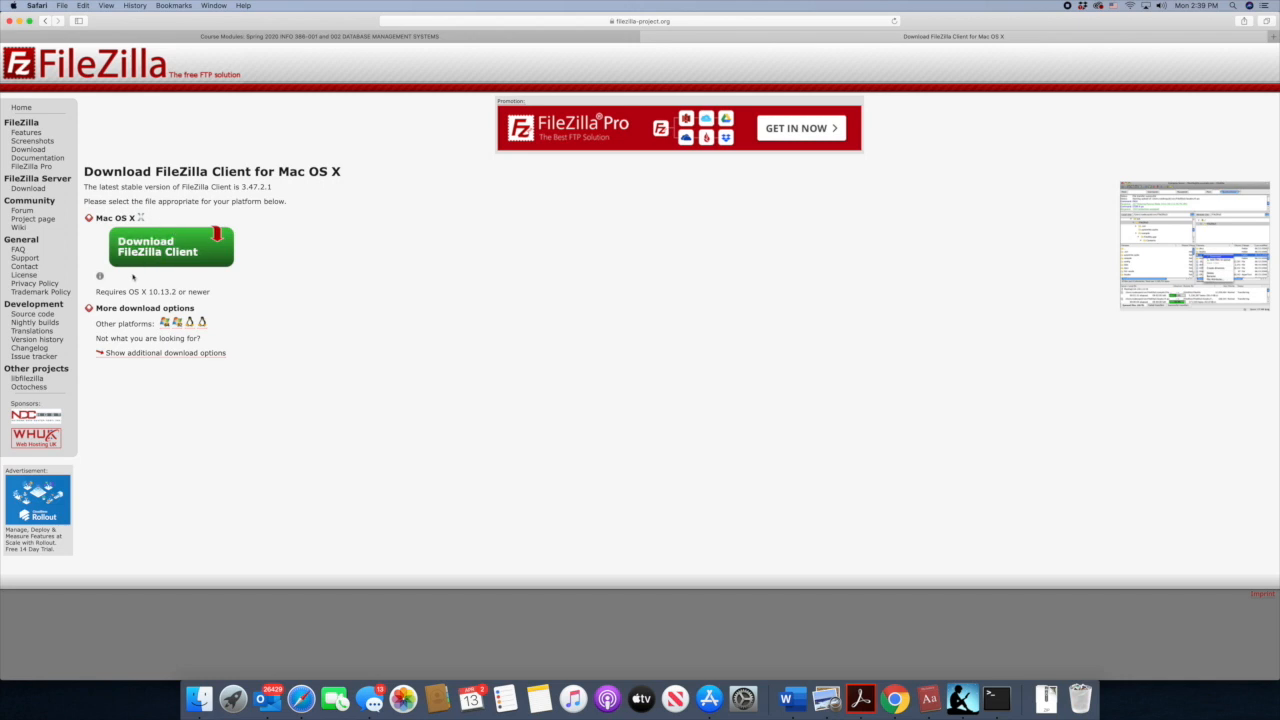
left_click(203, 353)
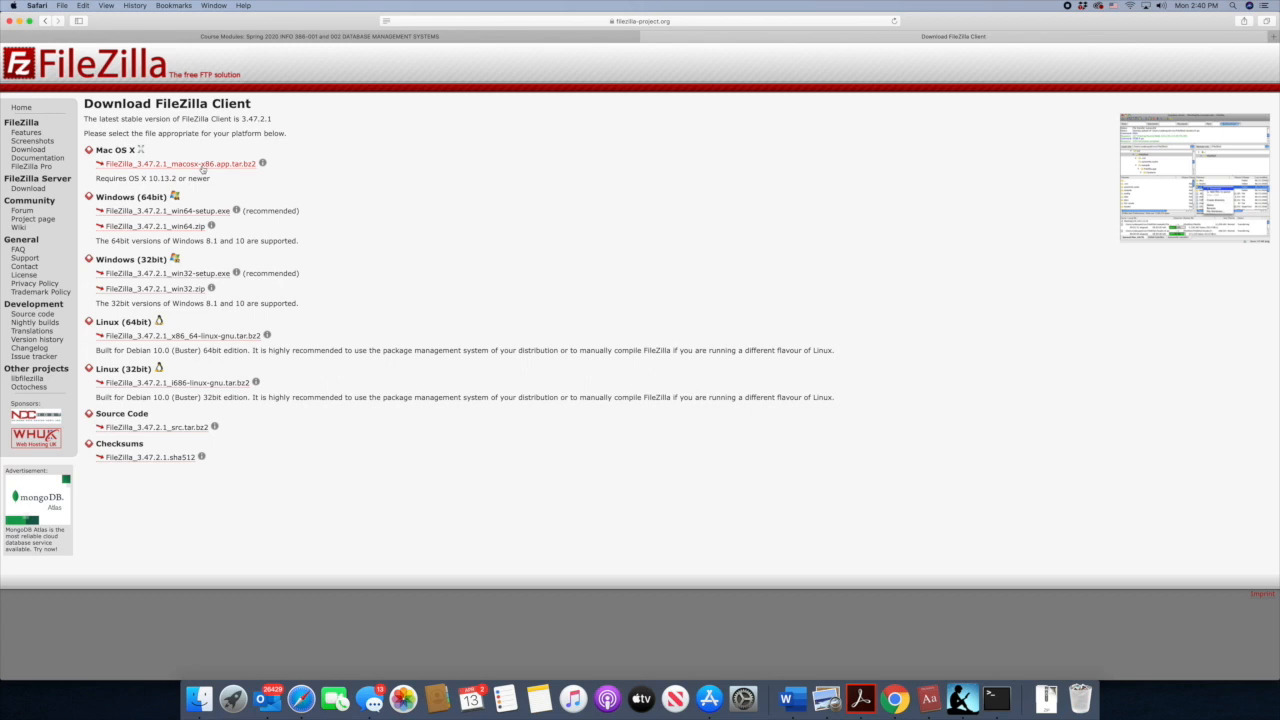
left_click(202, 166)
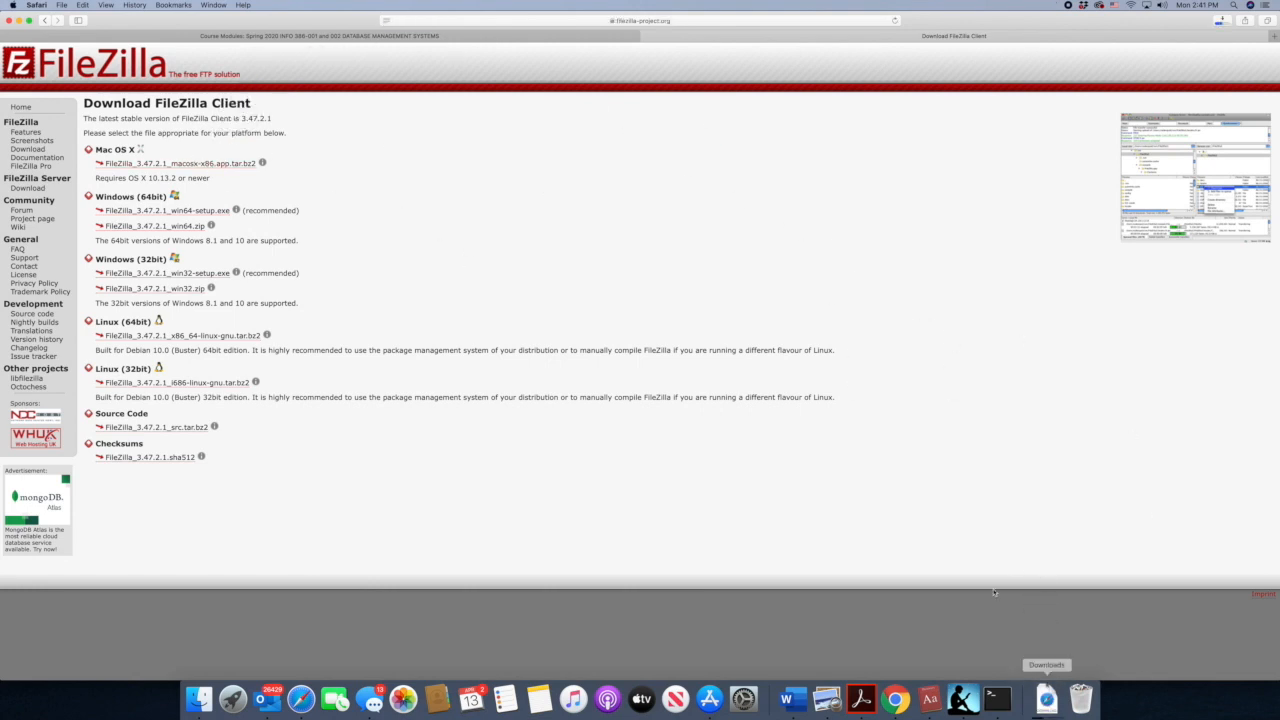
- Open the Downloads folder in Finder and extract the FileZilla_3.47.2.1_macosx-x86.app.tar.bz2 archive
left_click(1048, 700)
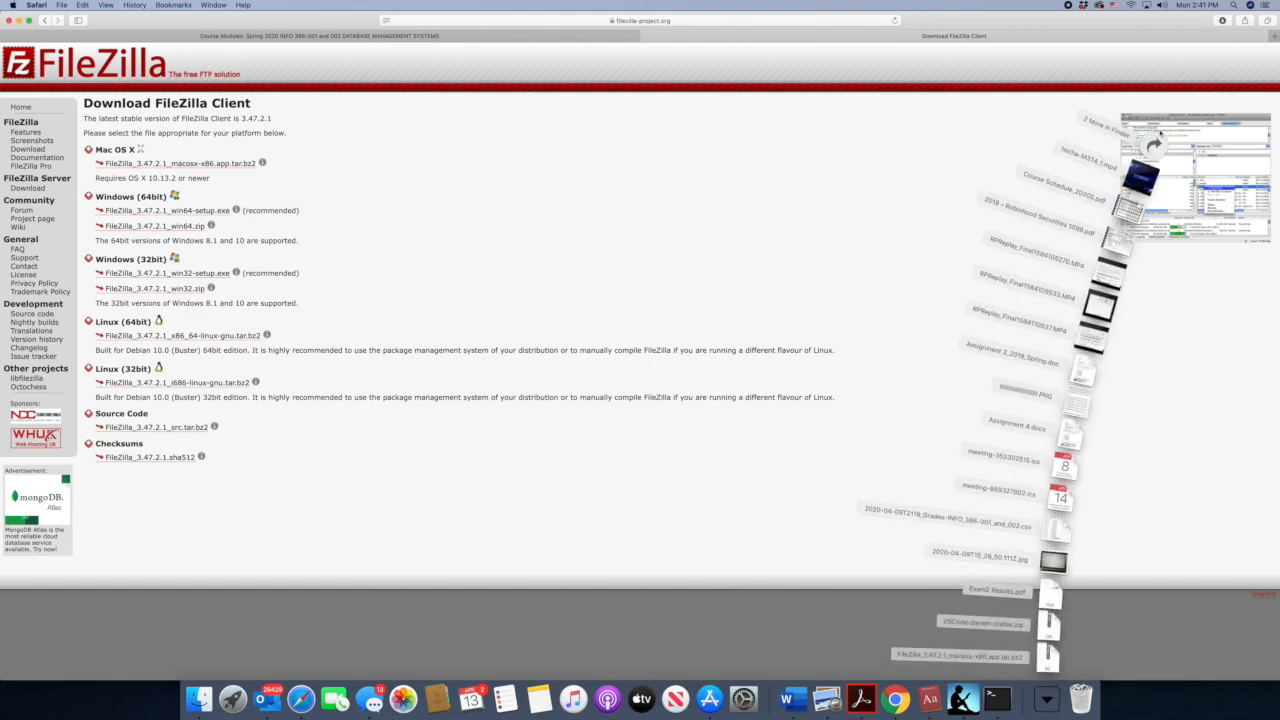
left_click(1153, 148)
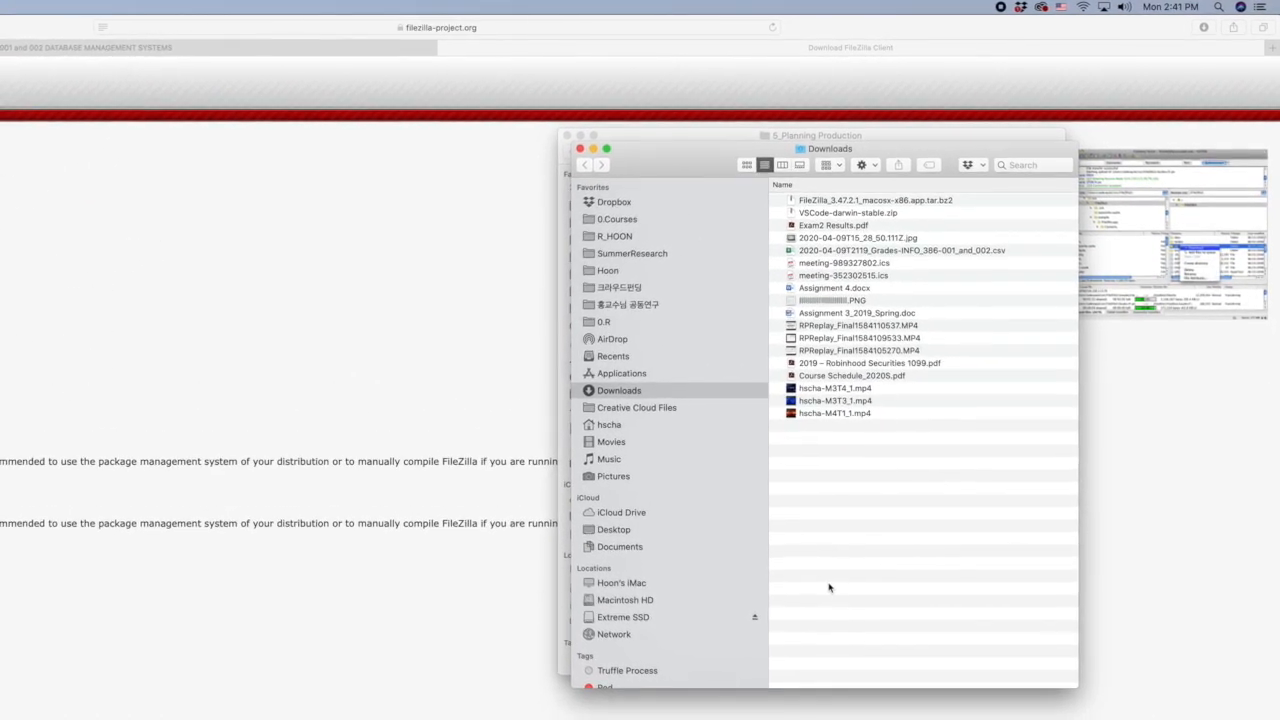
left_click(841, 196)
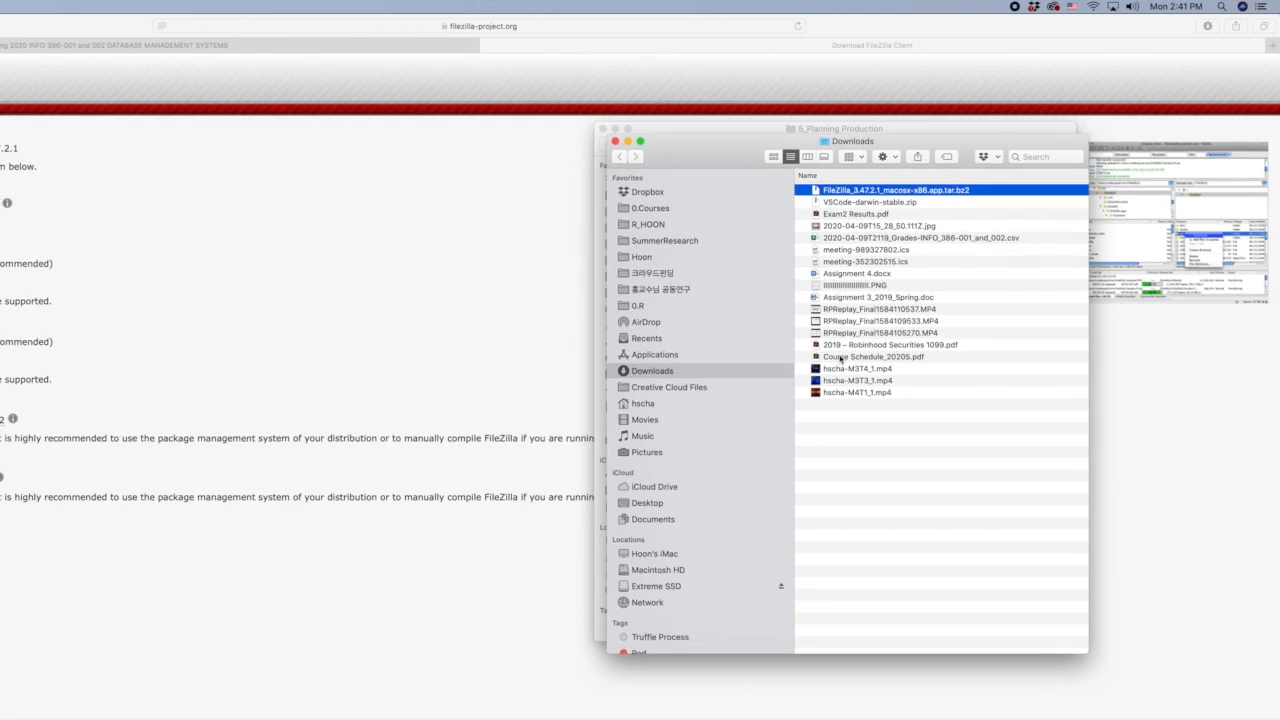
double_click(853, 191)
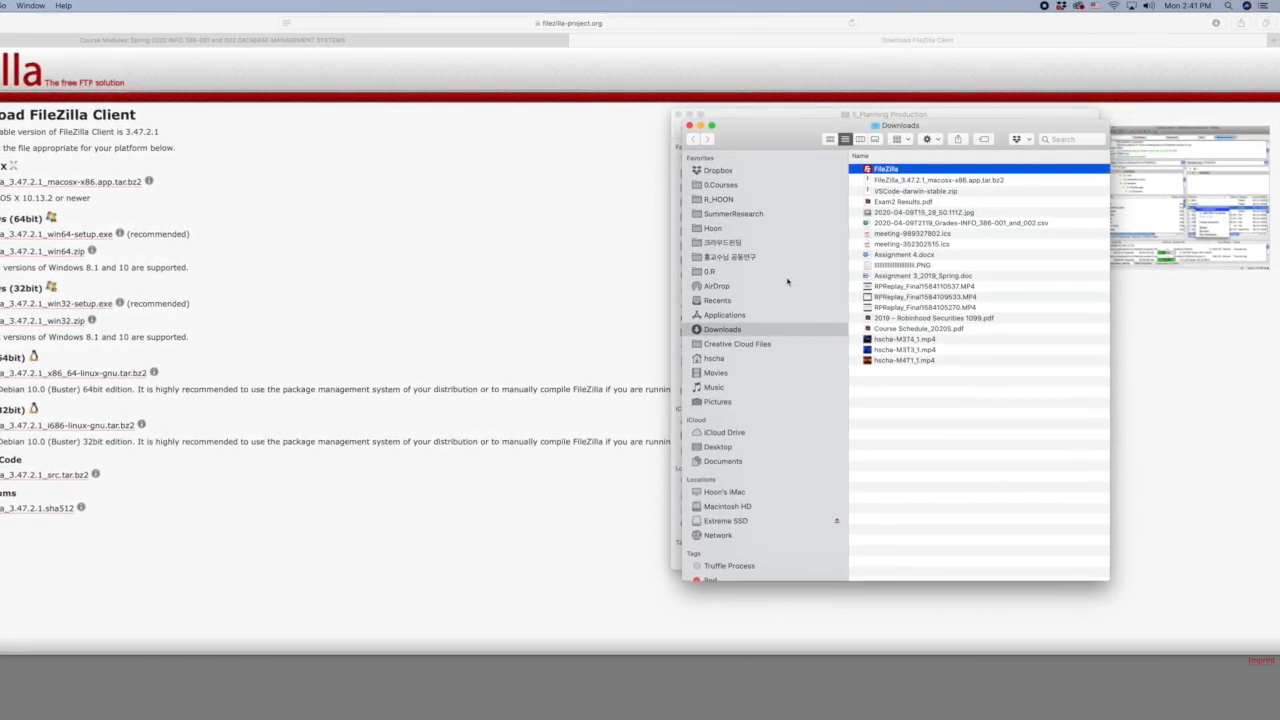
- Move the extracted FileZilla app from Downloads to the Applications folder and select it there
left_click(728, 316)
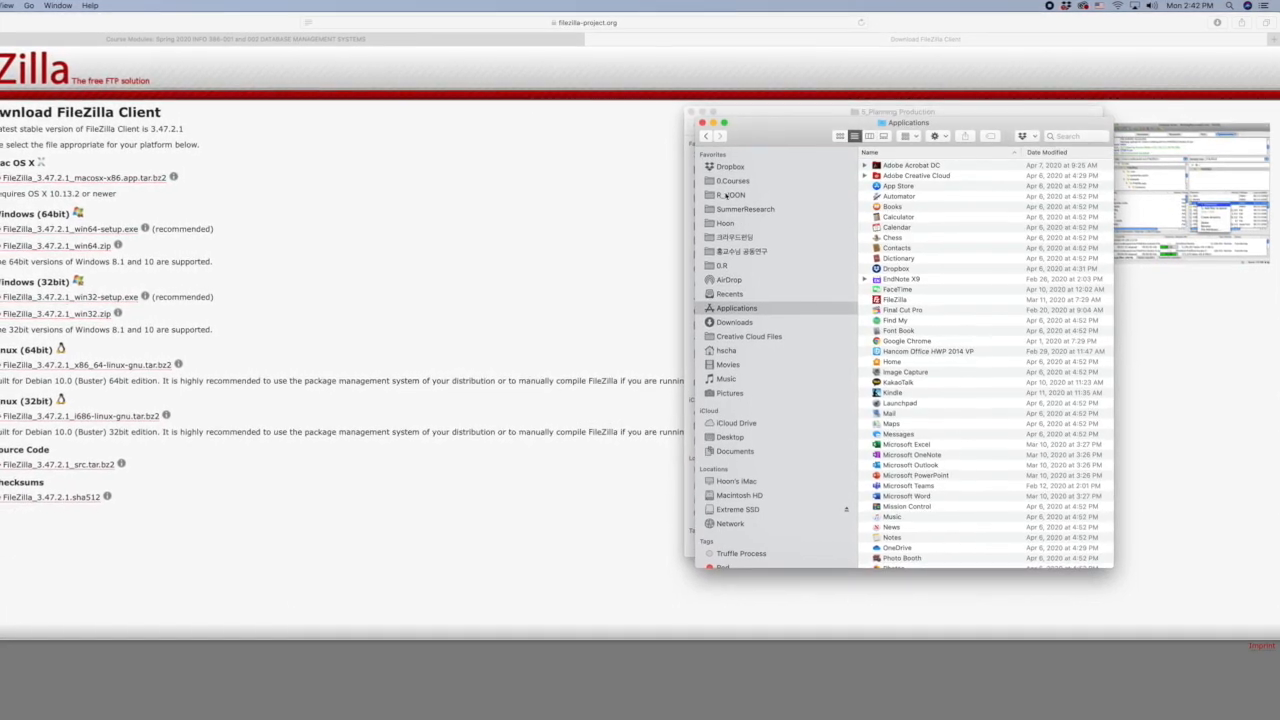
left_click(709, 136)
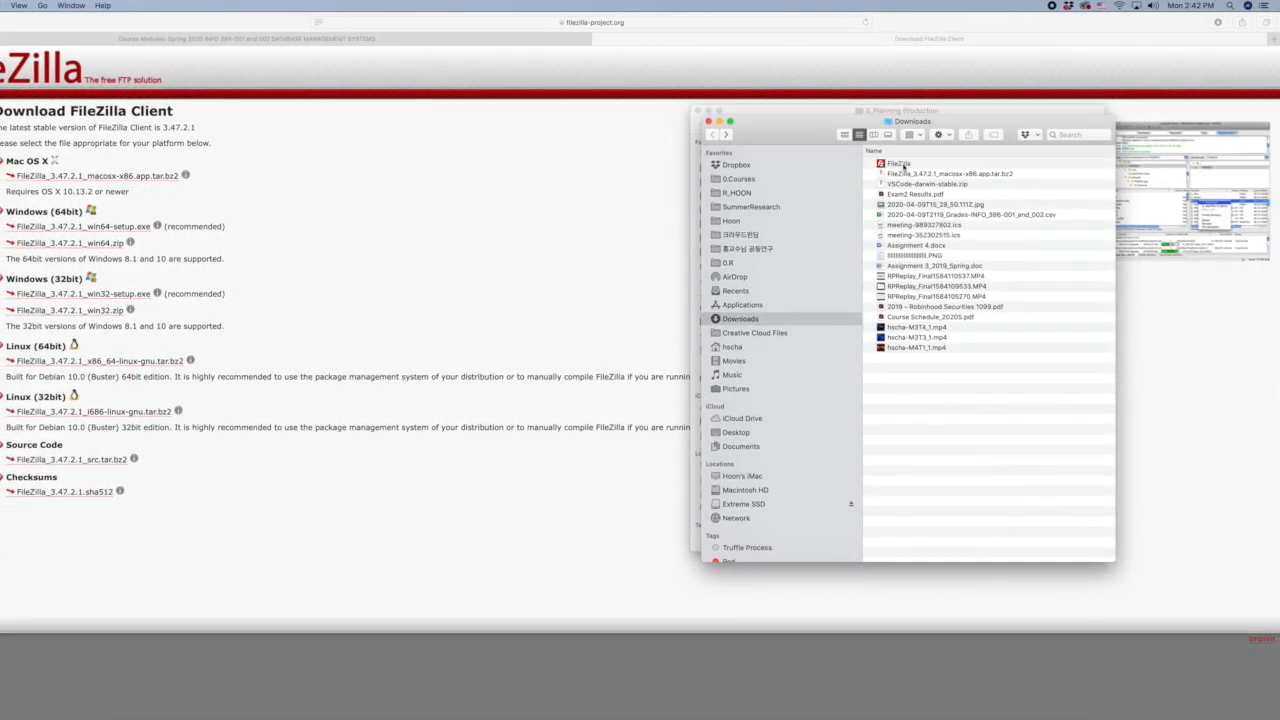
left_click_drag(820, 217, 779, 302)
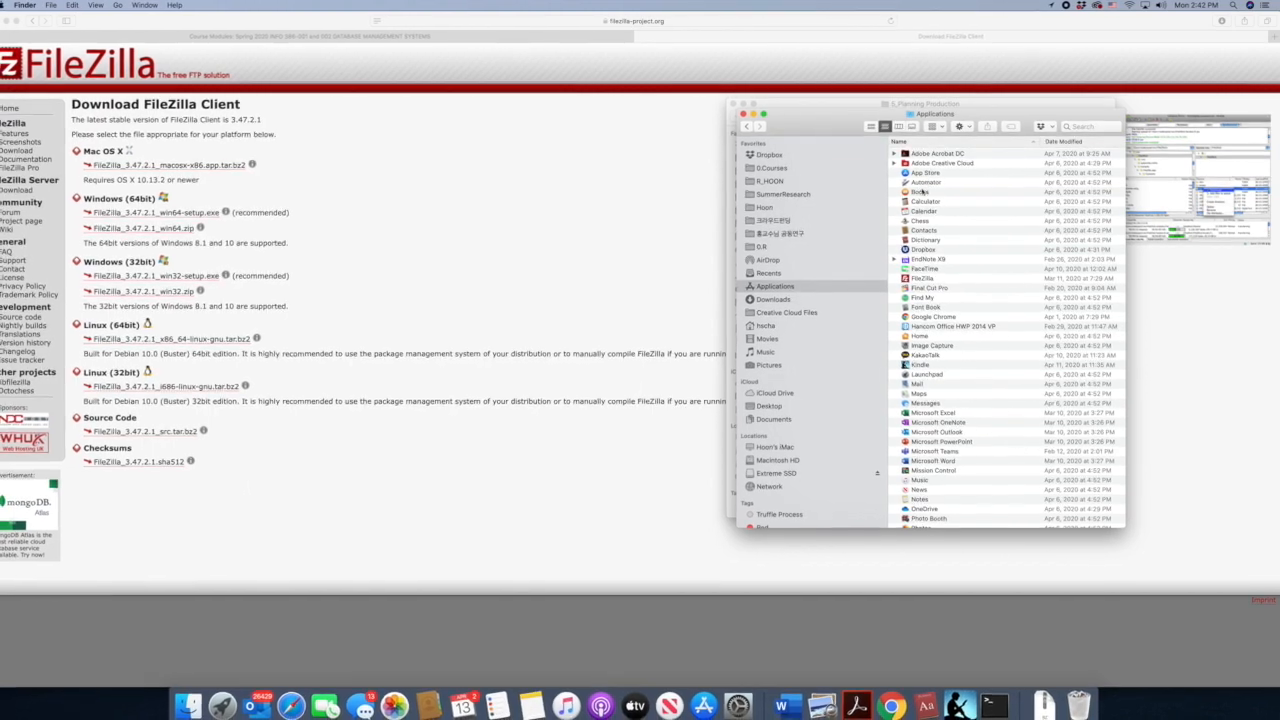
scroll(933, 337, "down", 1)
left_click(928, 263)
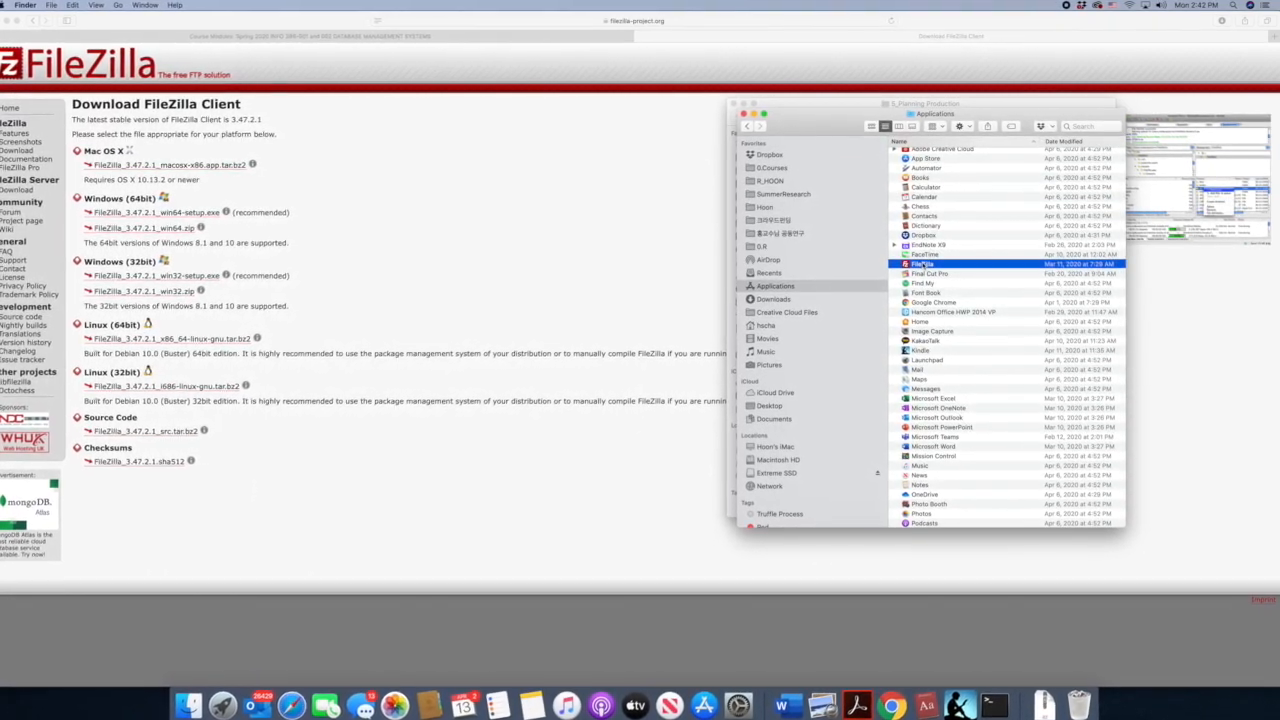
- Switch back to Safari, go to Google and search for "visual studio code"
left_click(700, 263)
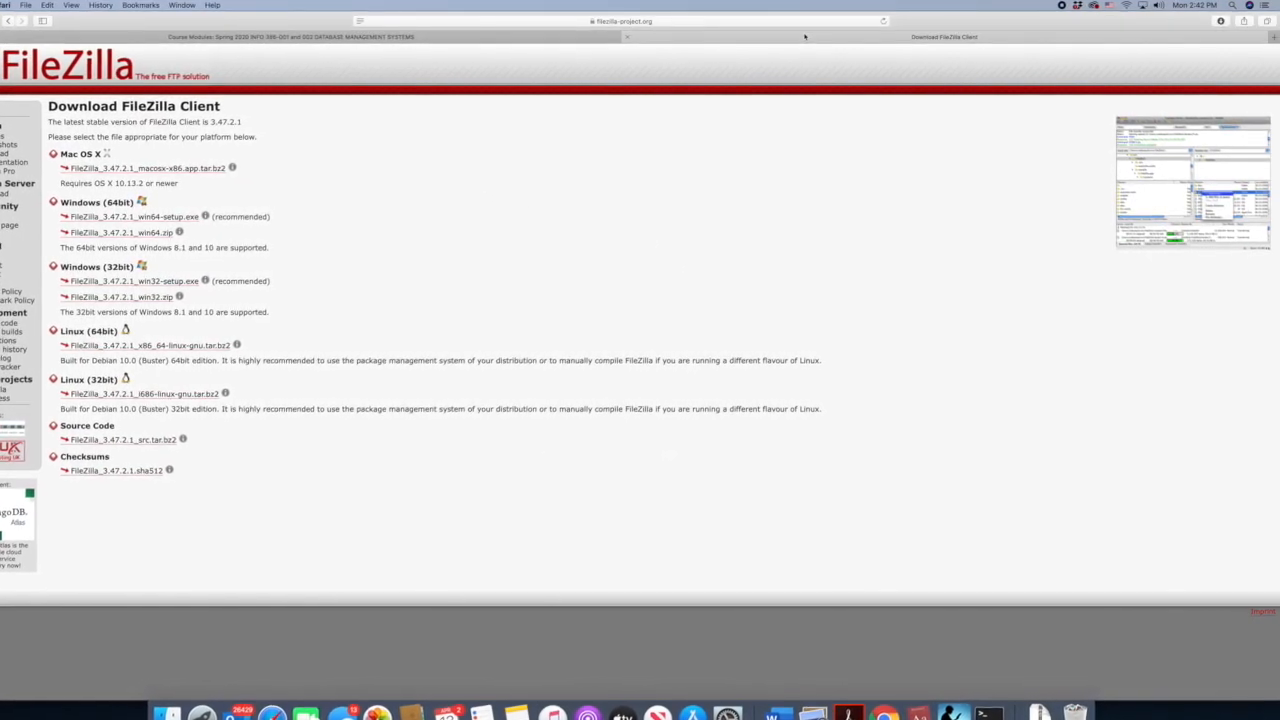
left_click(665, 21)
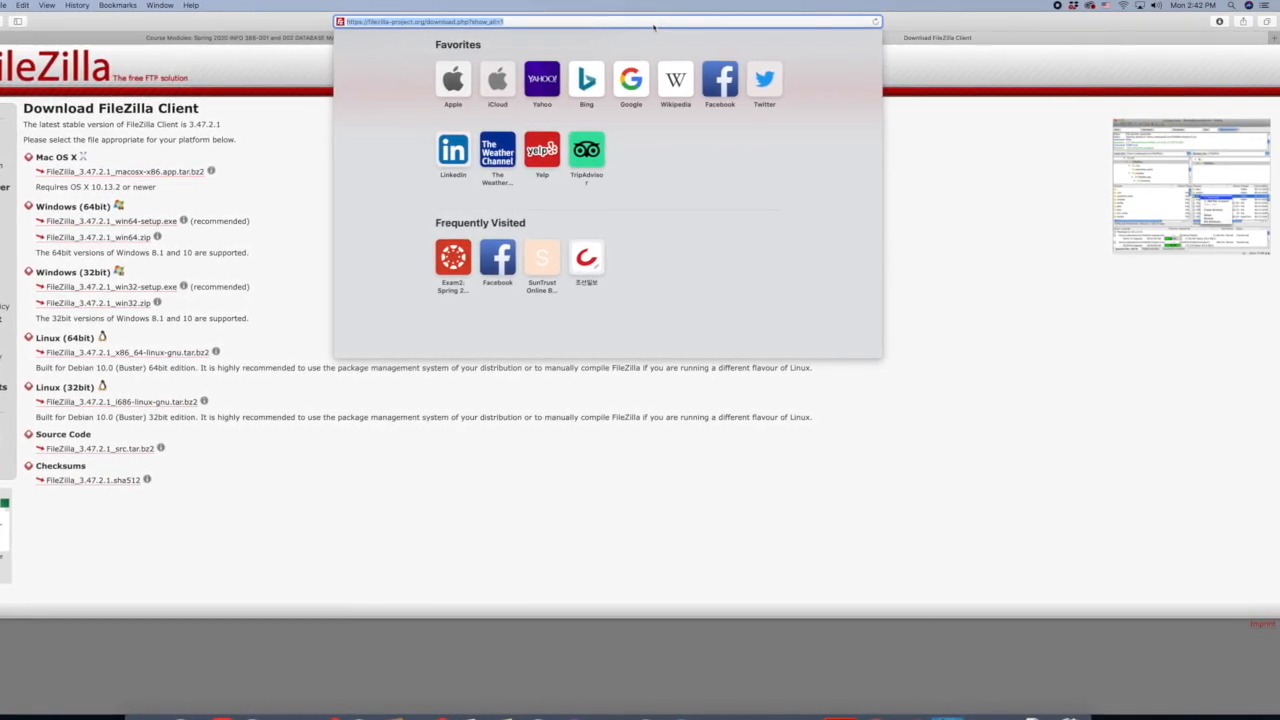
type("google.com")
key("Return")
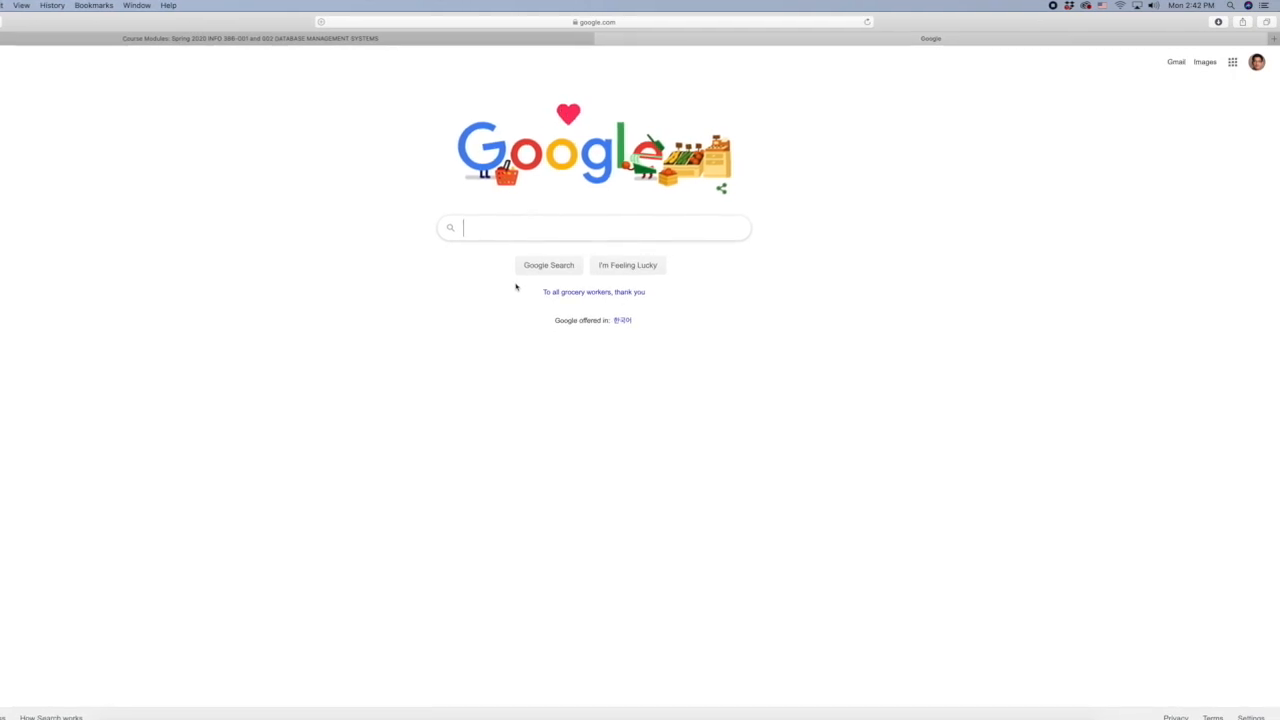
type("vis")
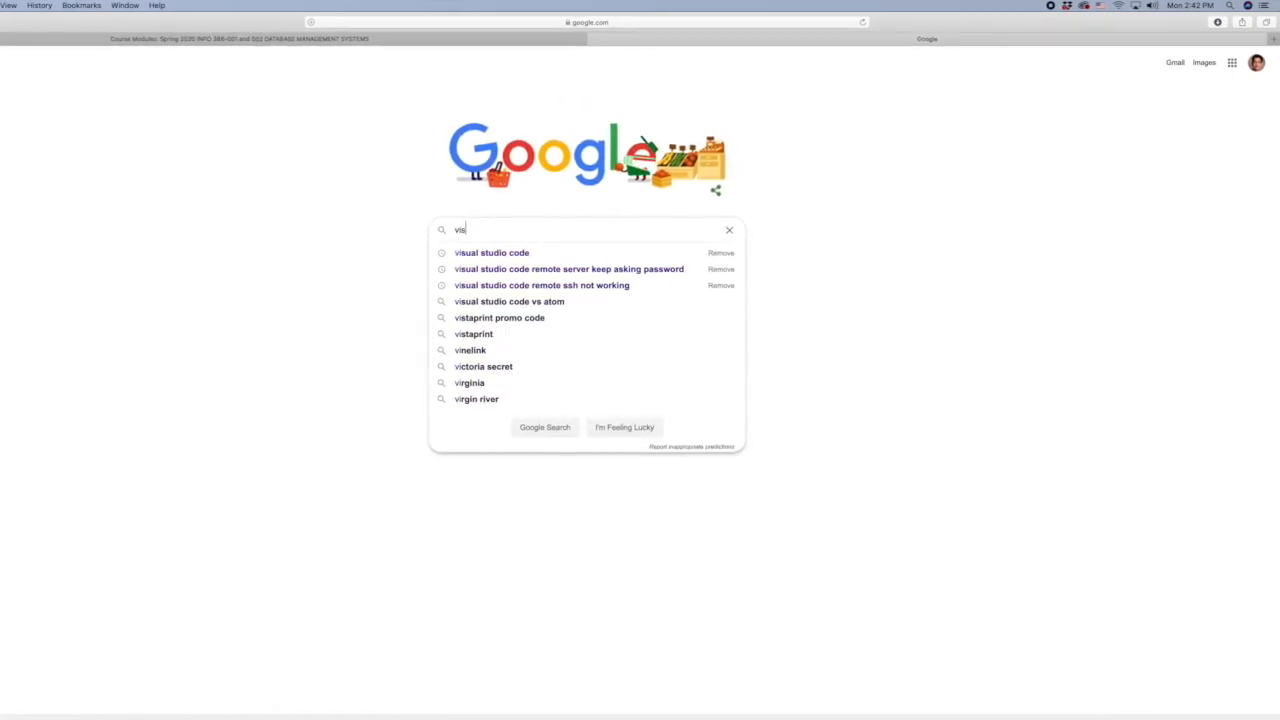
type("ual")
key("Down")
key("Return")
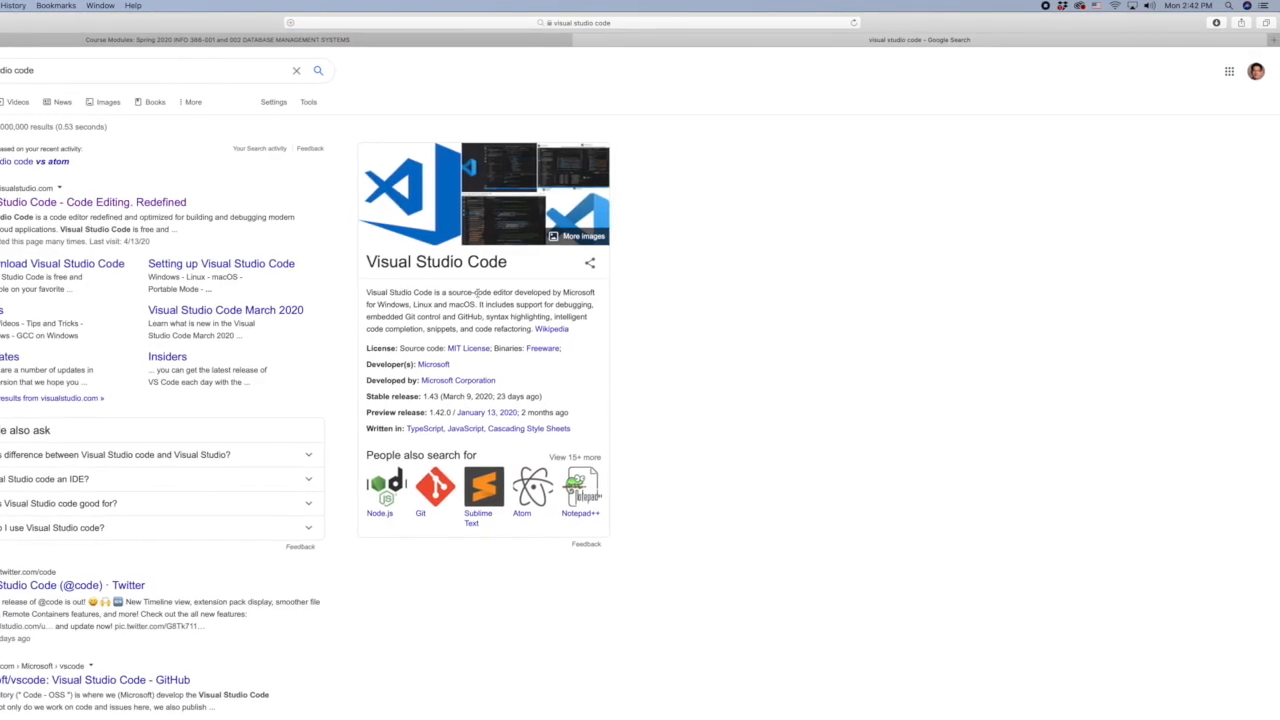
- Open the official Visual Studio Code website and download the stable Mac build, allowing downloads from code.visualstudio.com
left_click(85, 203)
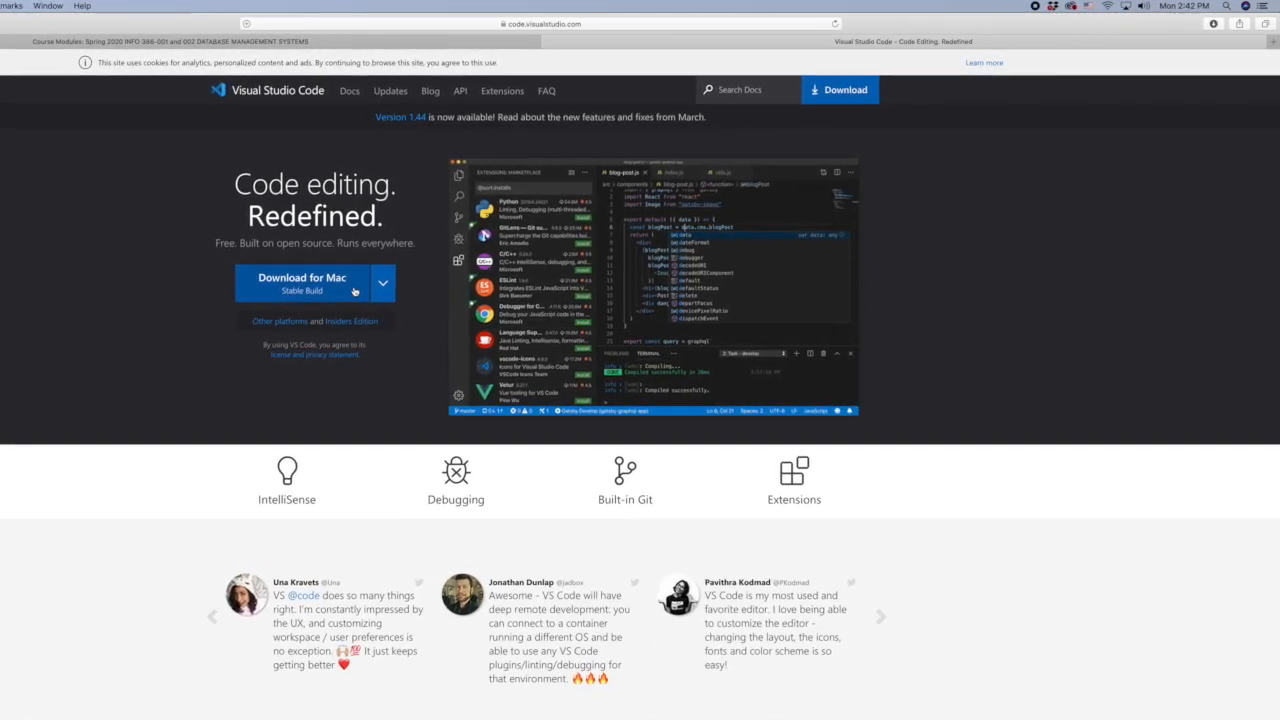
left_click(330, 288)
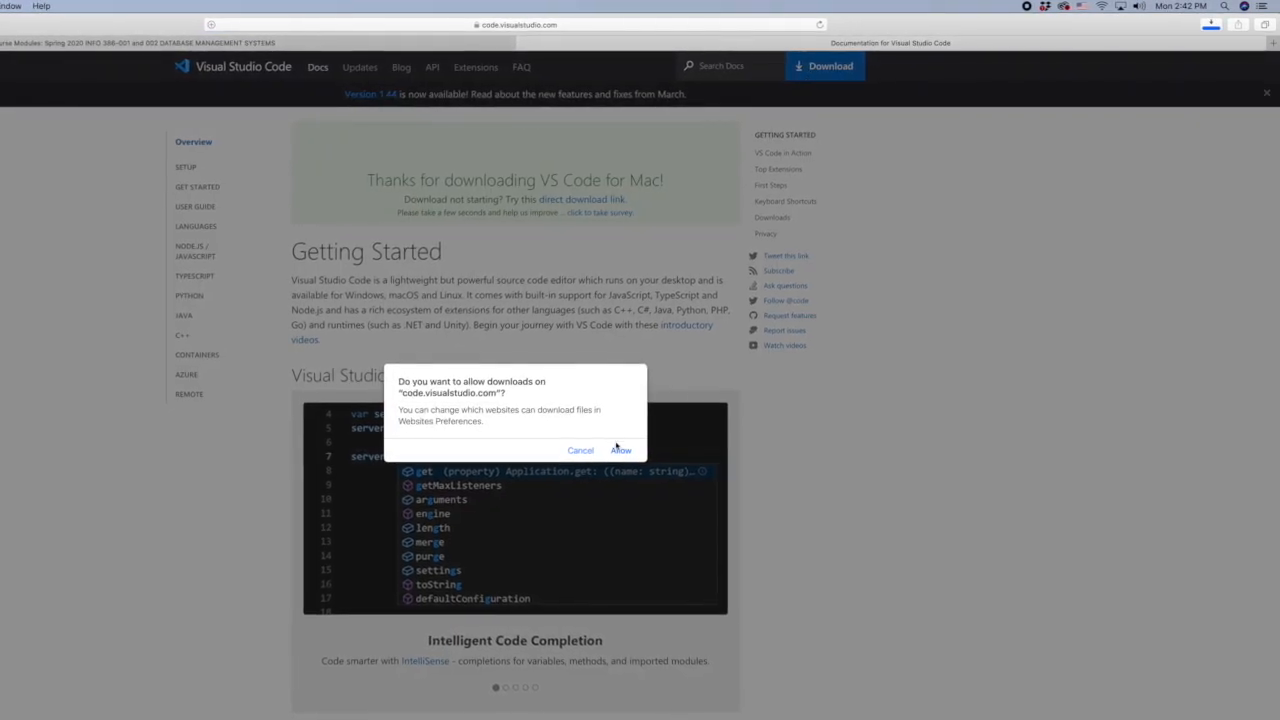
left_click(619, 450)
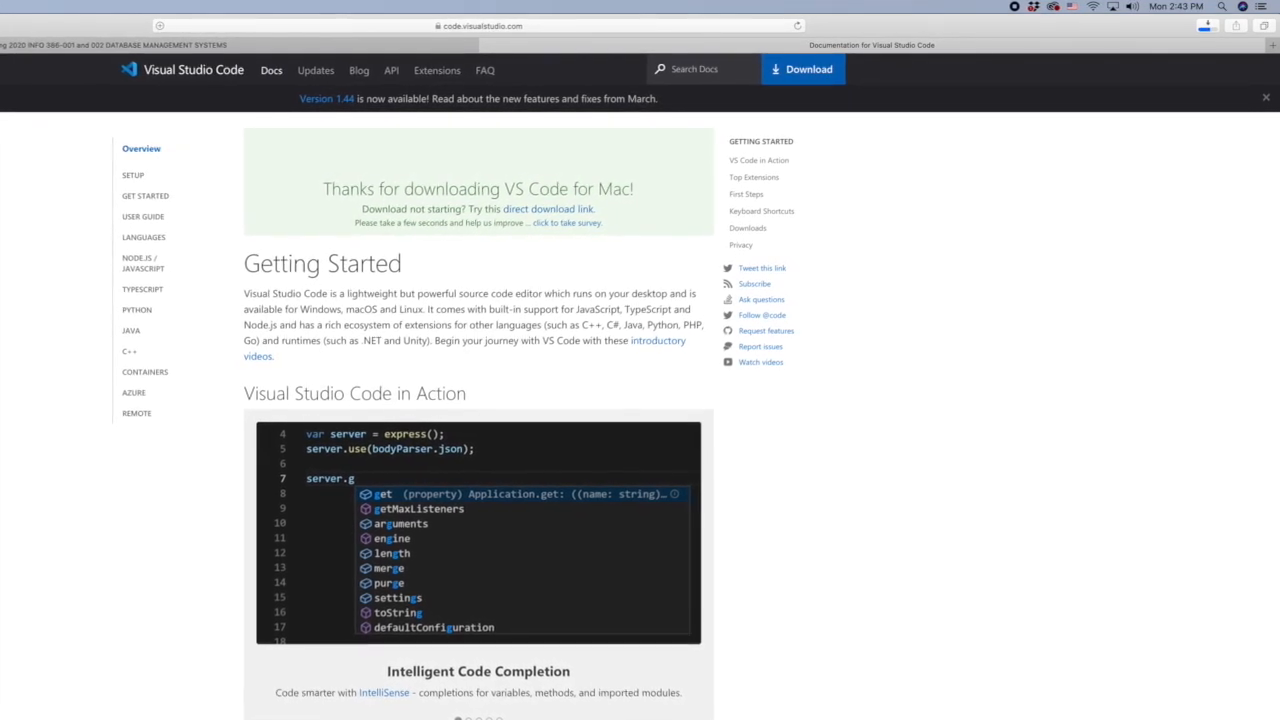
- Open the Downloads folder in Finder and move Visual Studio Code to Applications, replacing the existing copy
left_click(988, 717)
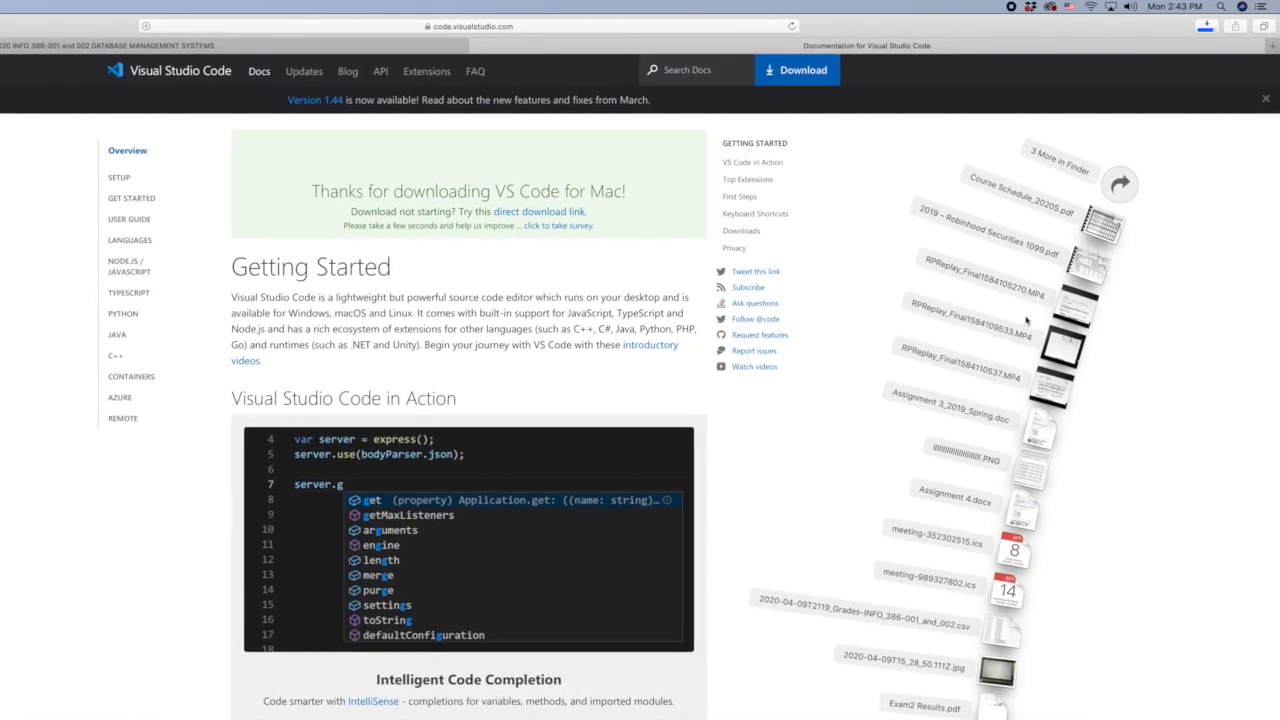
left_click(1120, 183)
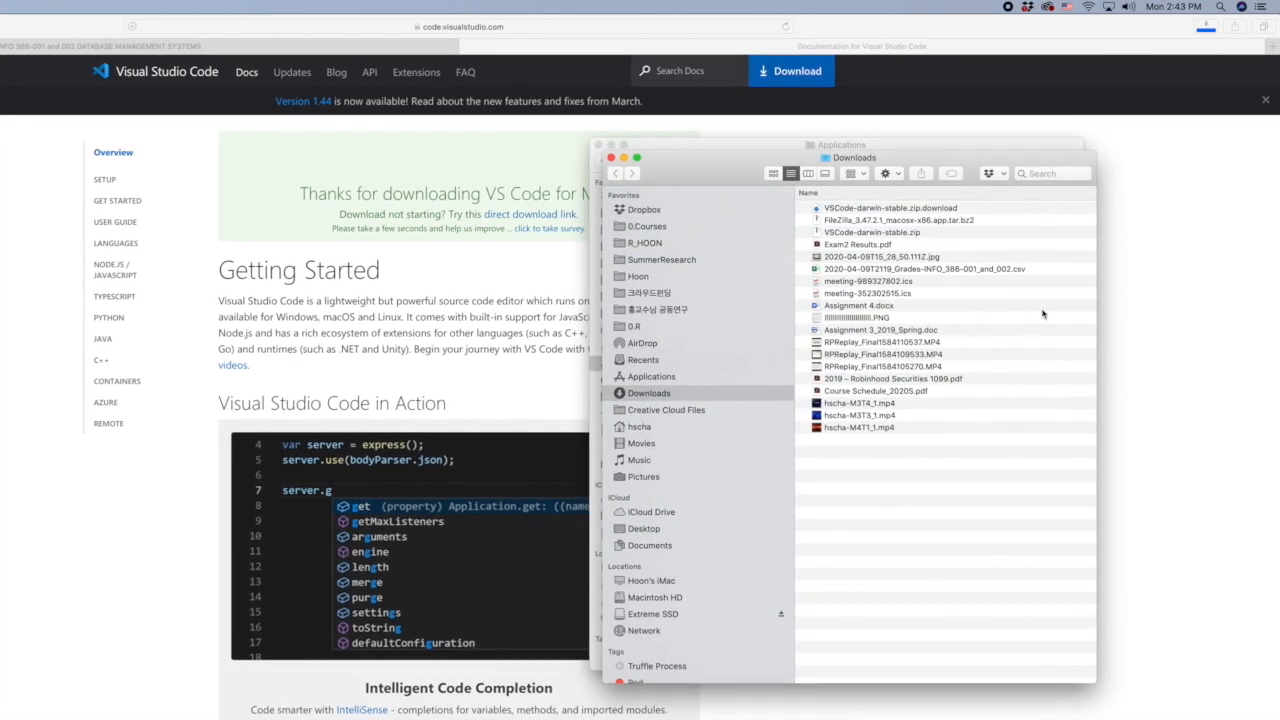
left_click(856, 208)
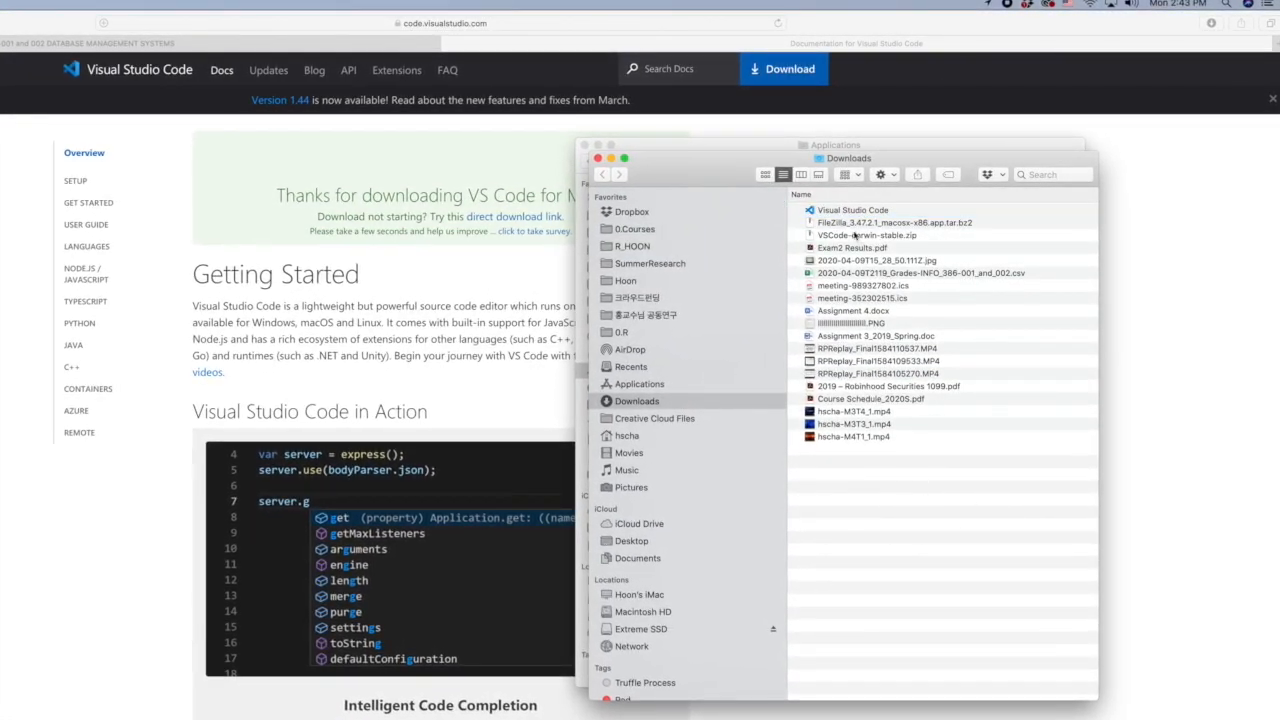
left_click(852, 211)
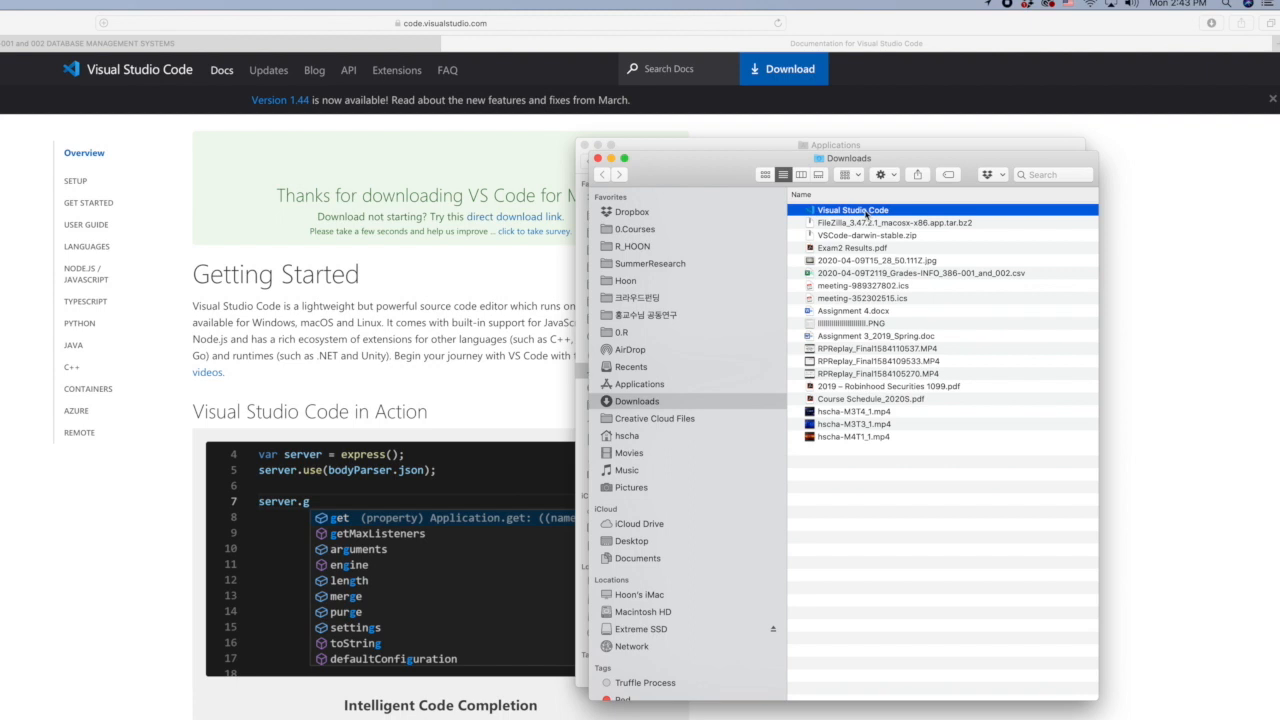
left_click_drag(866, 212, 648, 391)
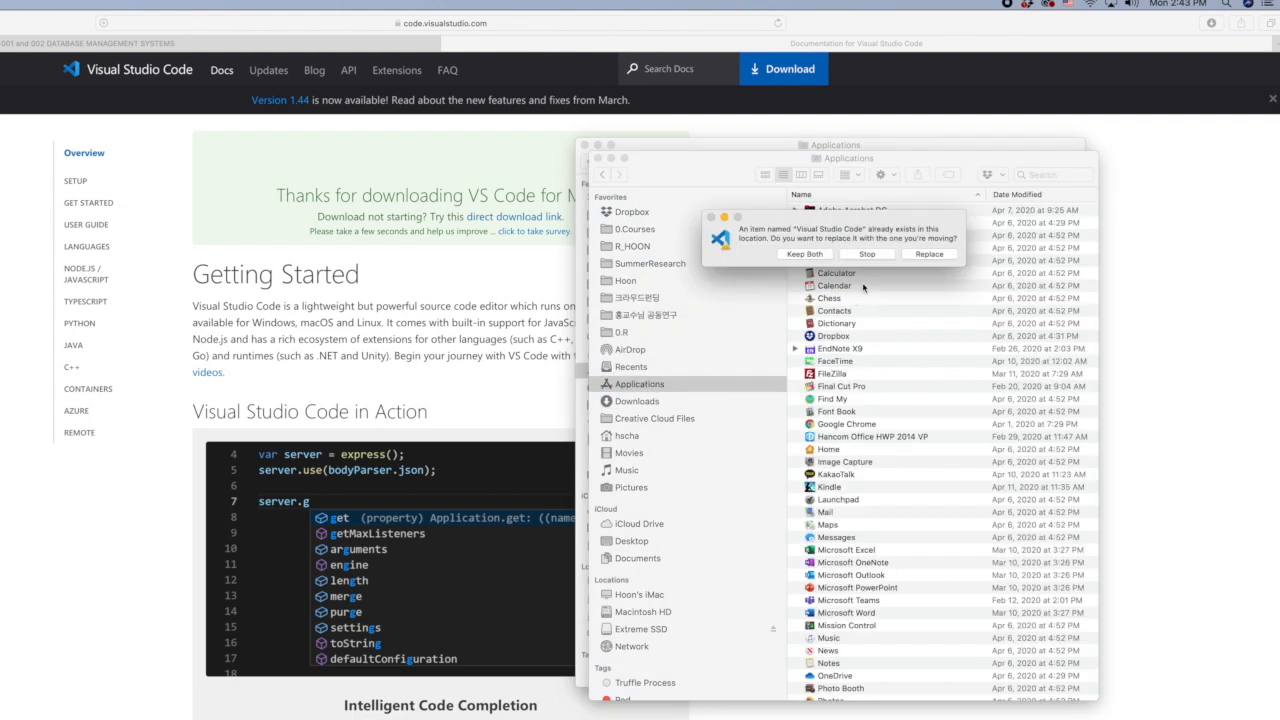
left_click(927, 258)
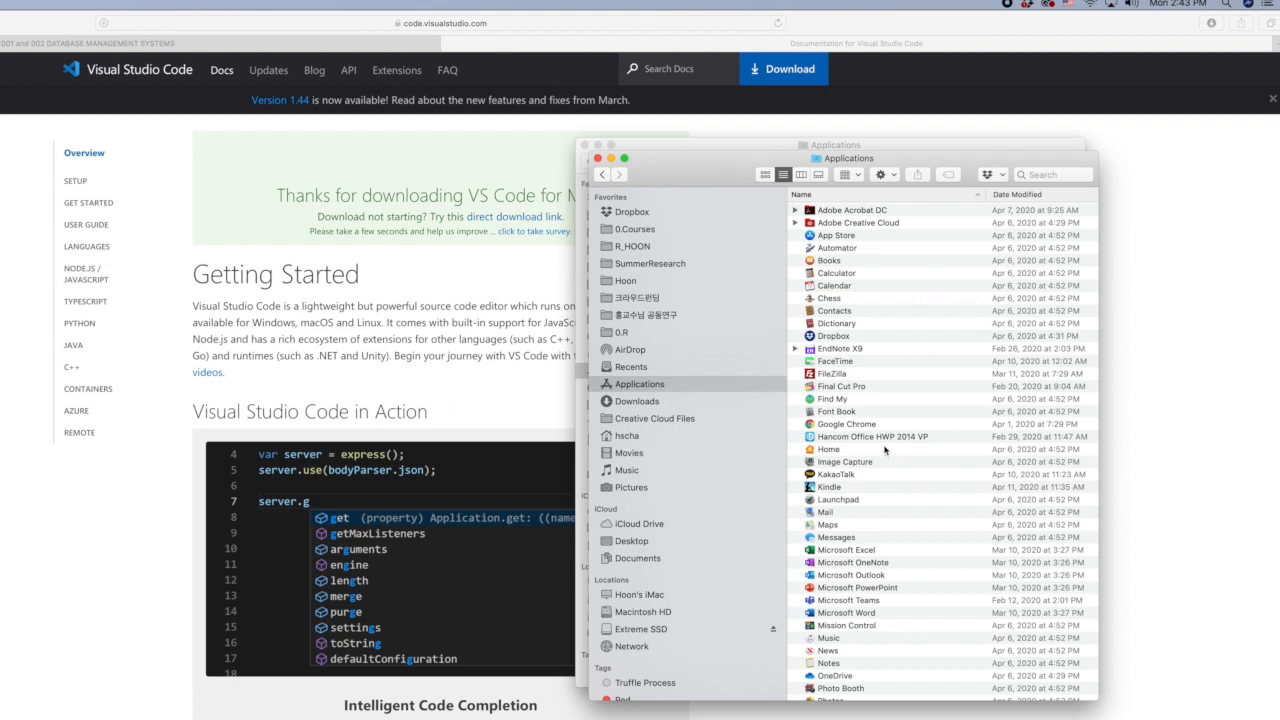
- Locate FileZilla and Visual Studio Code in the Applications folder
scroll(885, 450, "down", 5)
scroll(889, 451, "up", 3)
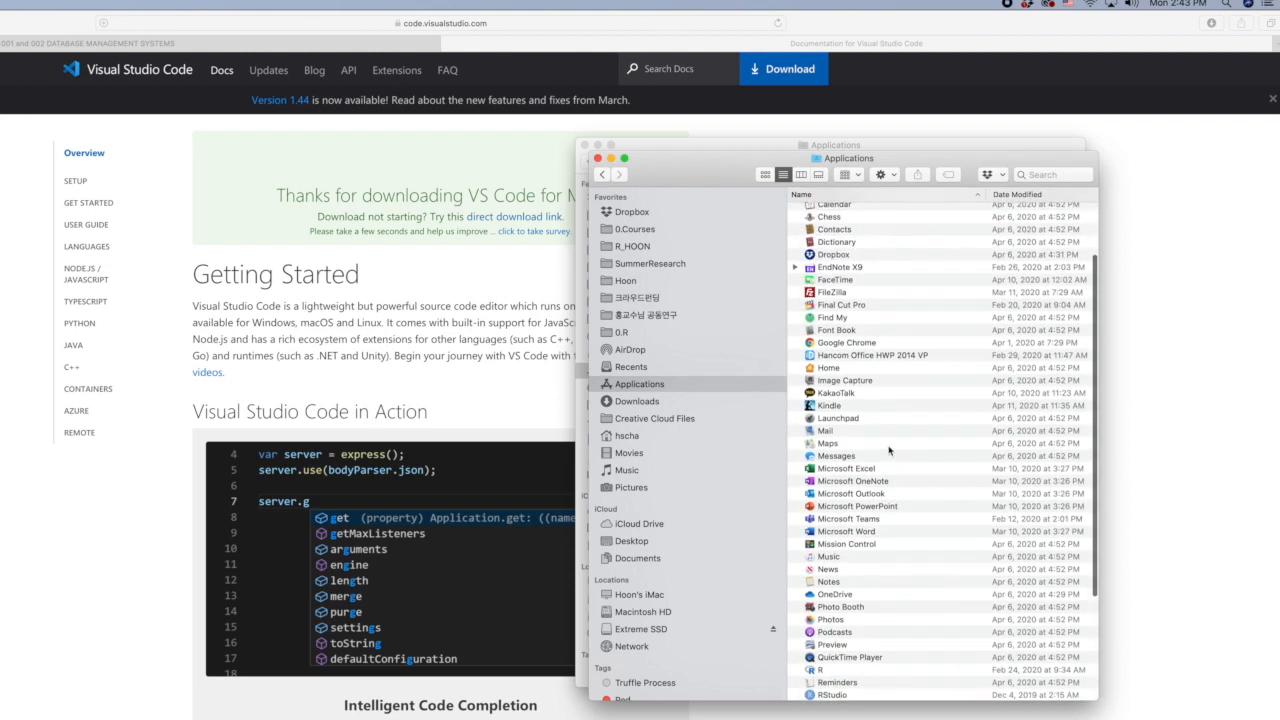
left_click(835, 293)
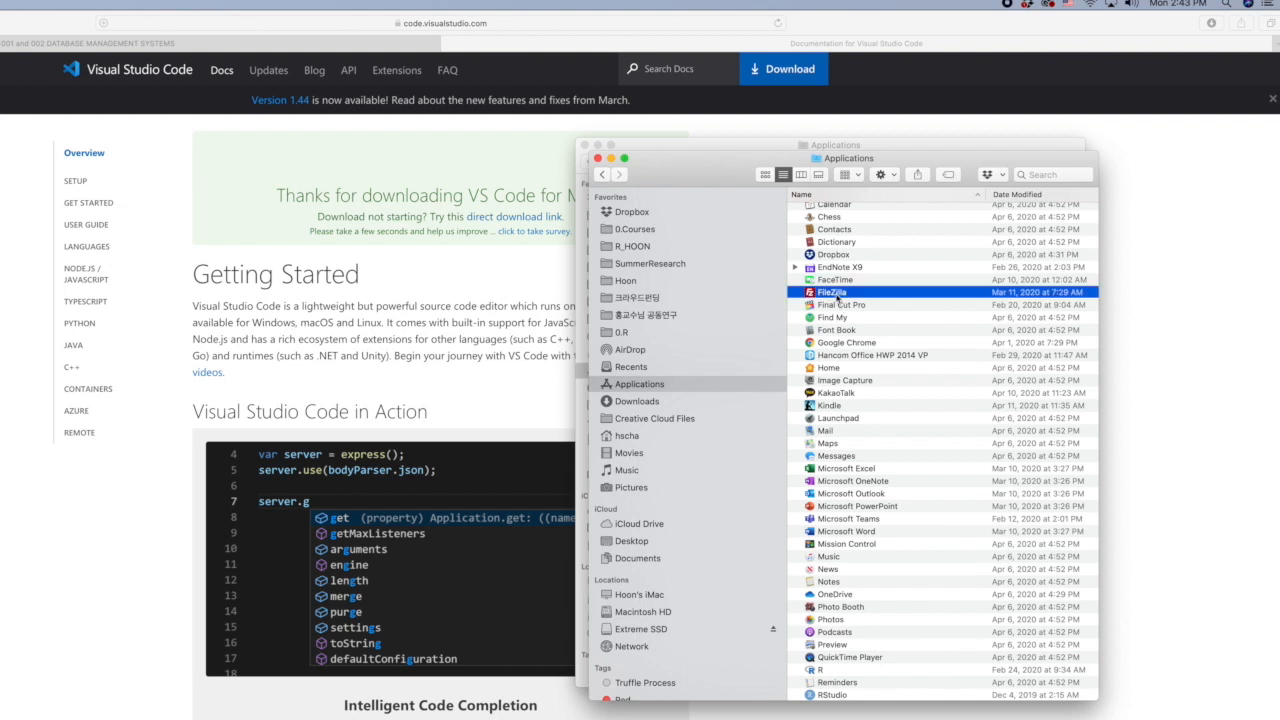
scroll(908, 478, "down", 5)
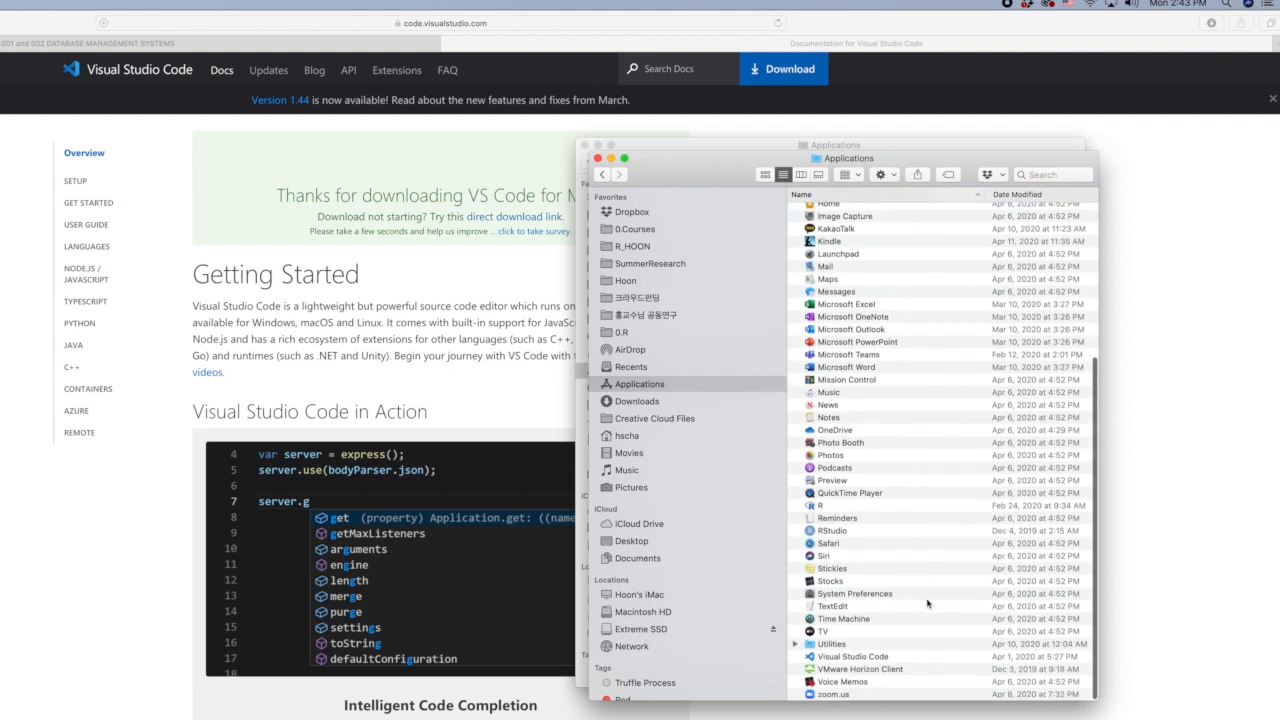
left_click(868, 658)
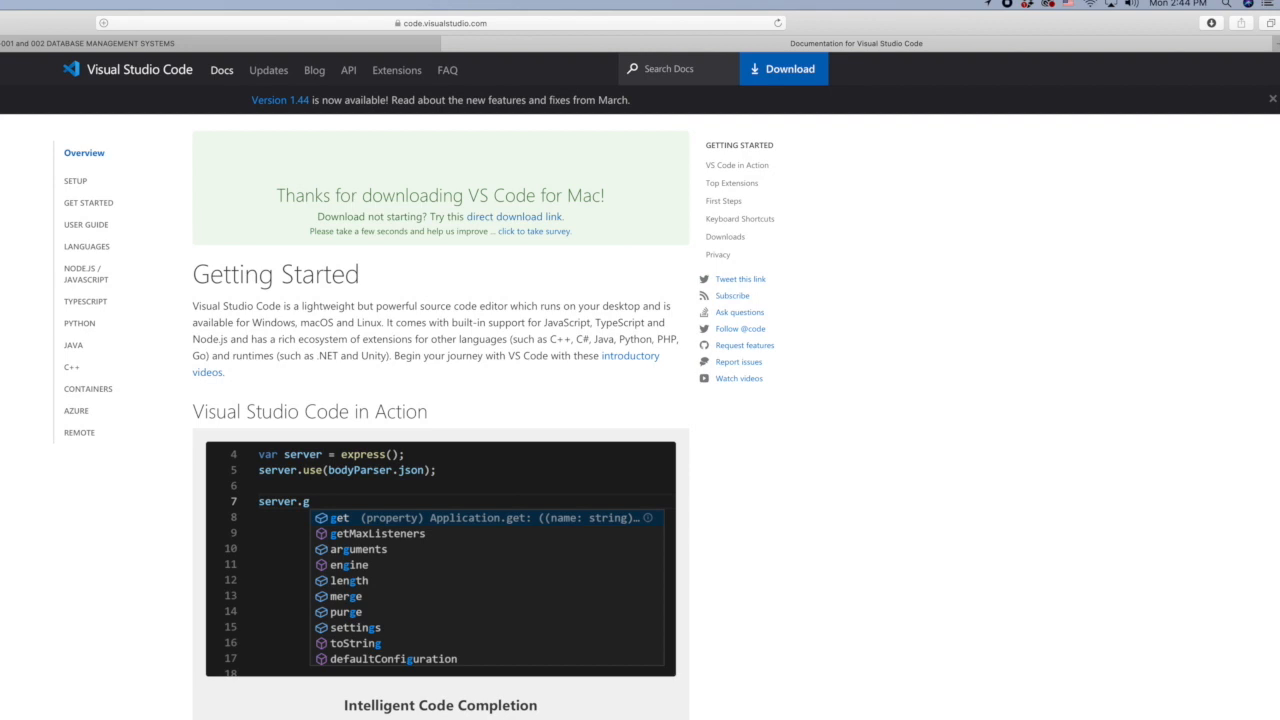
- Find FileZilla with Spotlight, launch it and allow the downloaded app to open
key("super+space")
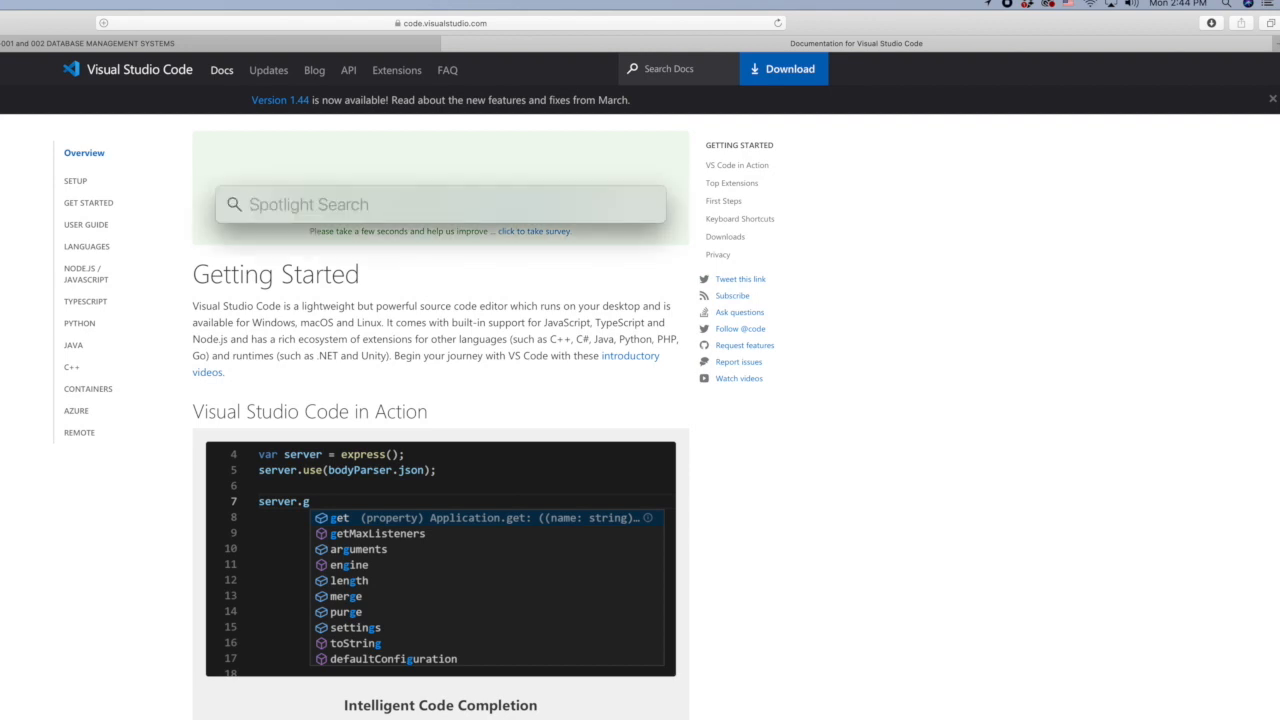
type("fileZilla")
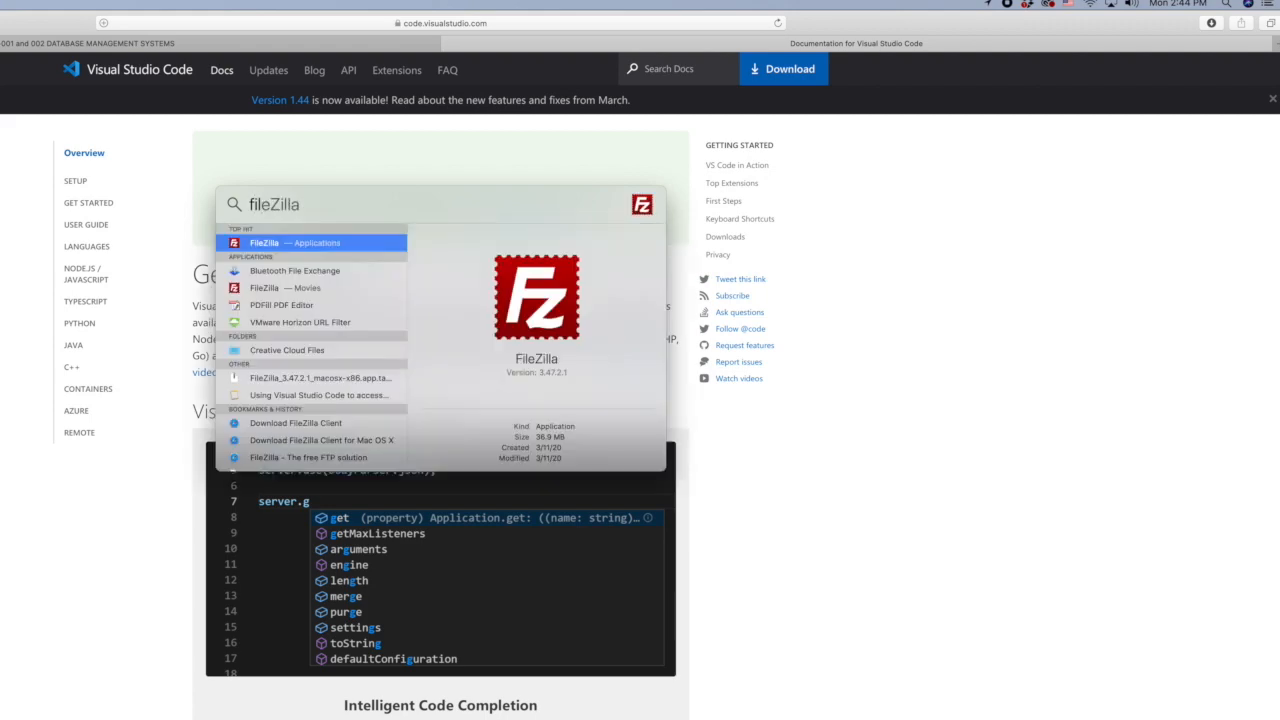
key("Return")
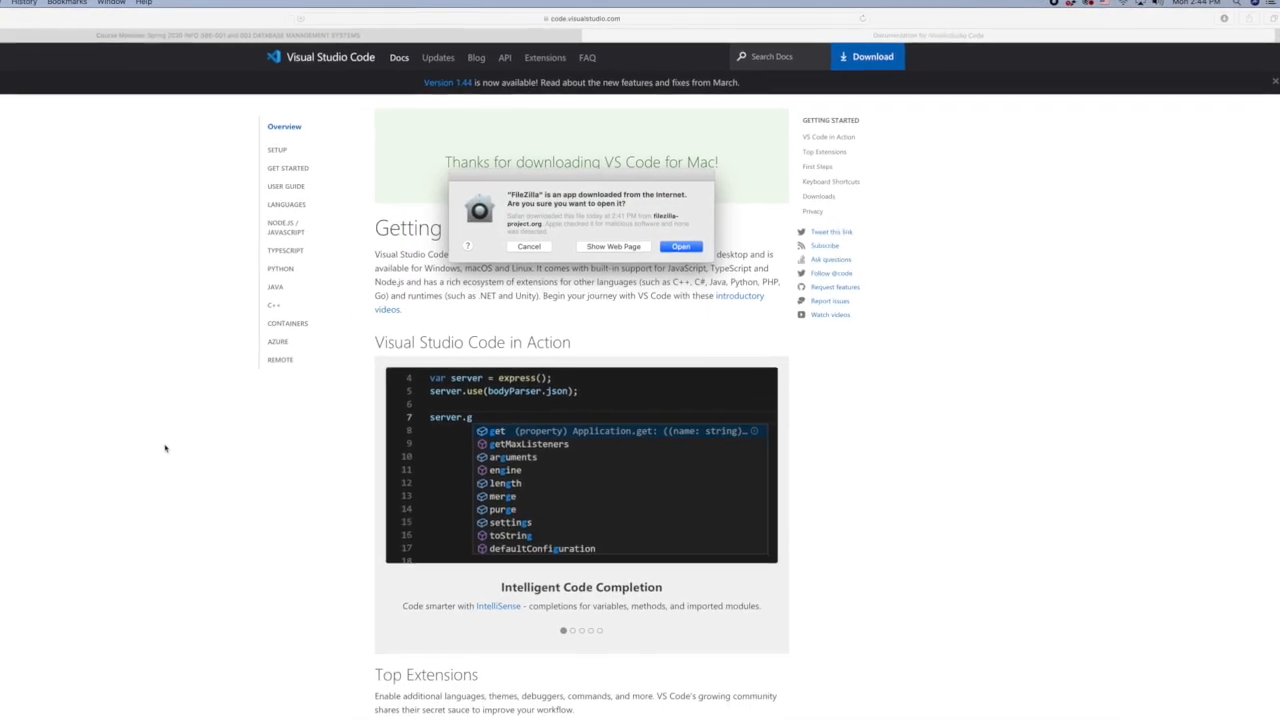
left_click(733, 228)
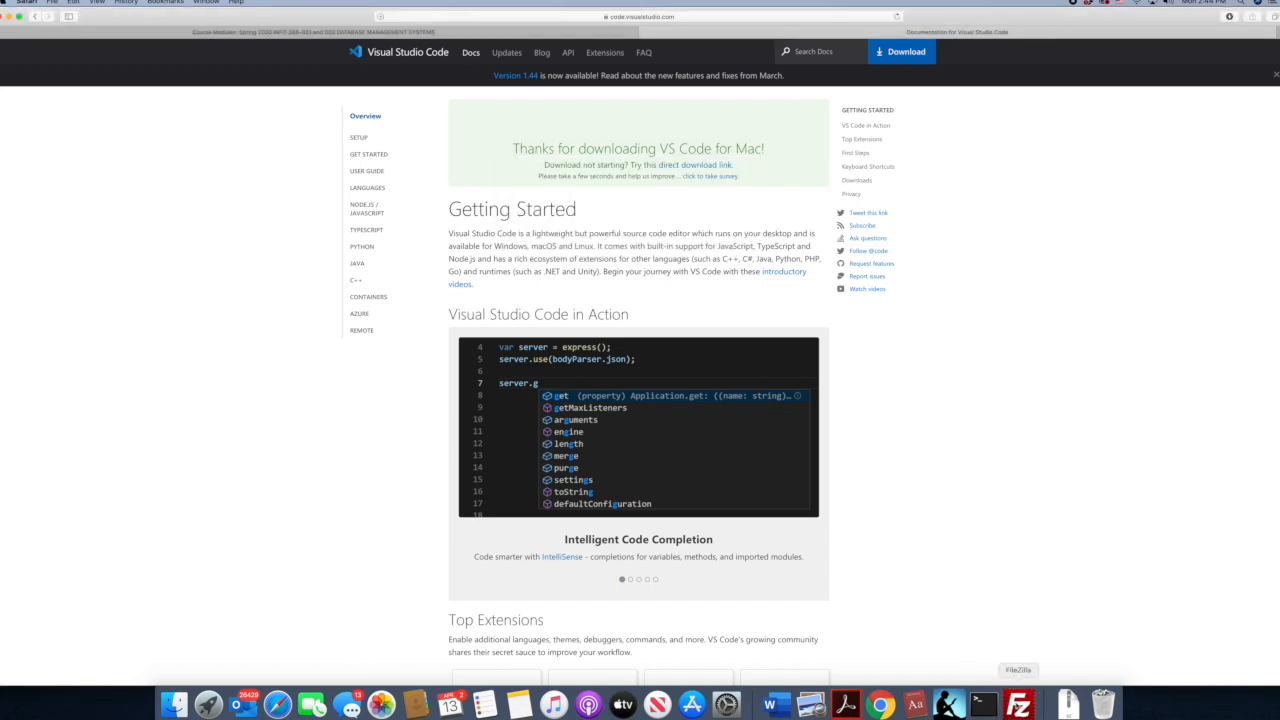
- Switch to FileZilla, move its window clear of the page heading and set the connection host to valhalla.salisbury.edu
left_click(1018, 704)
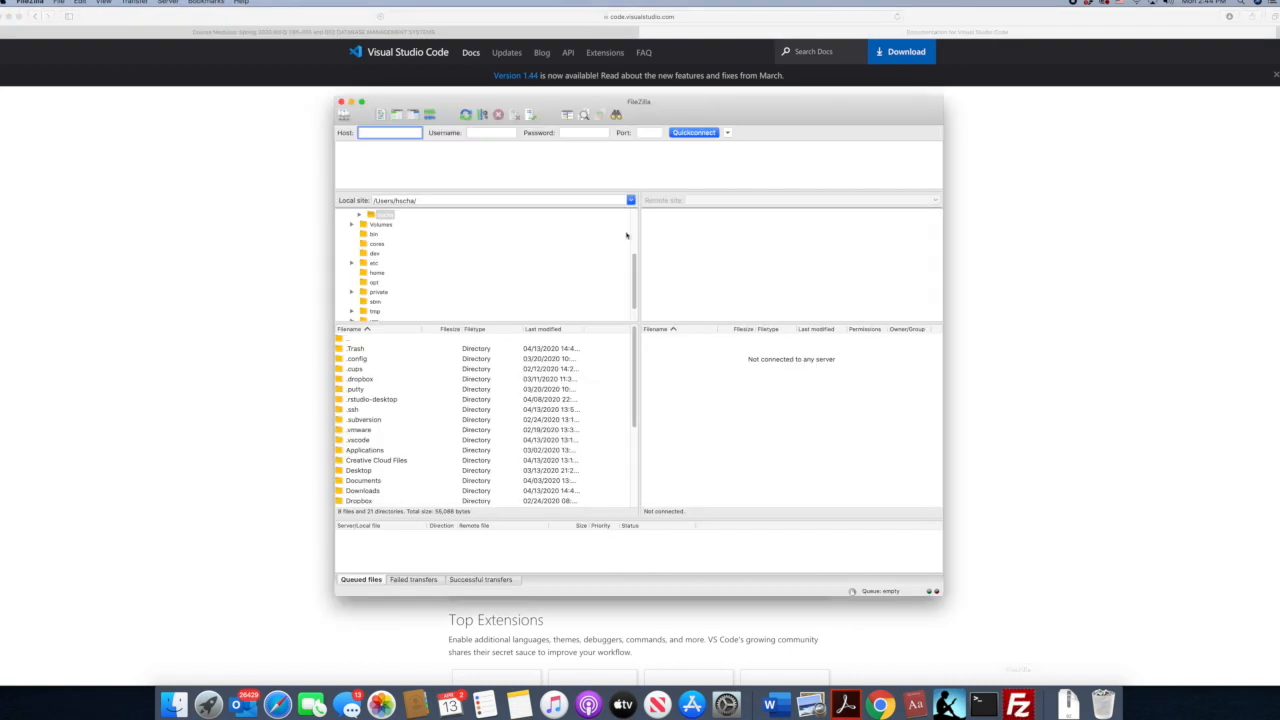
left_click_drag(730, 101, 806, 155)
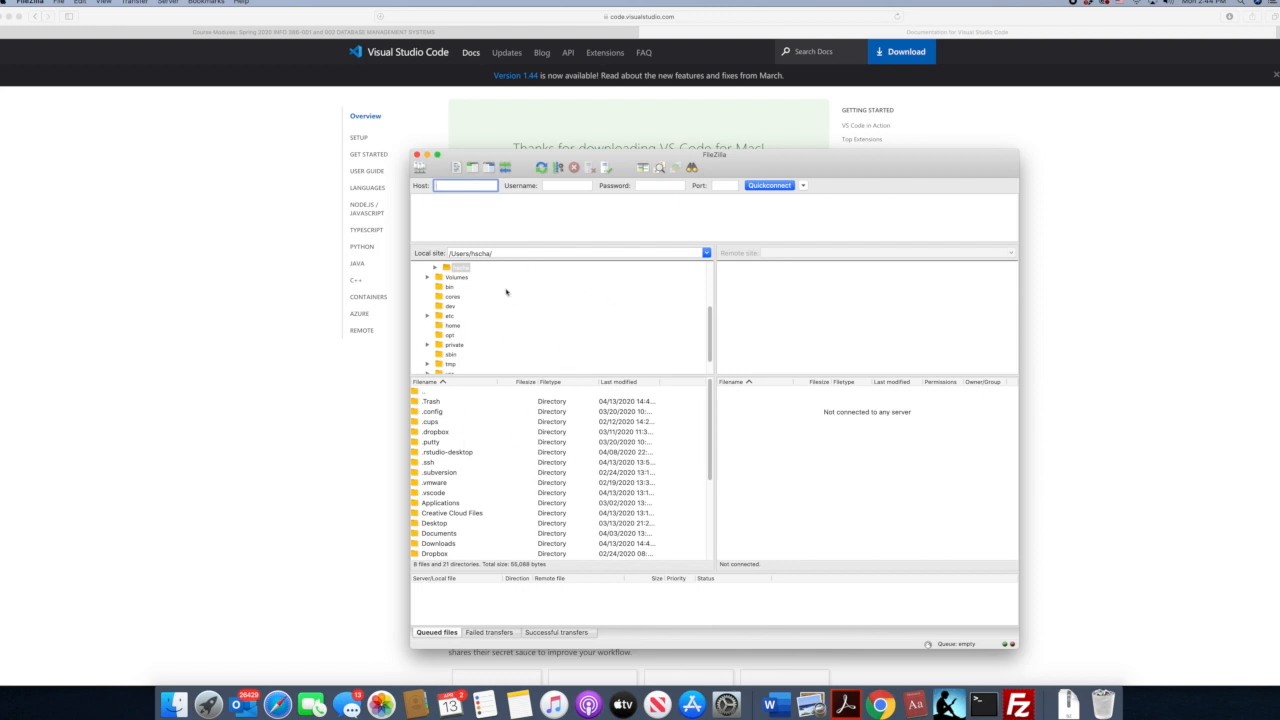
left_click(504, 253)
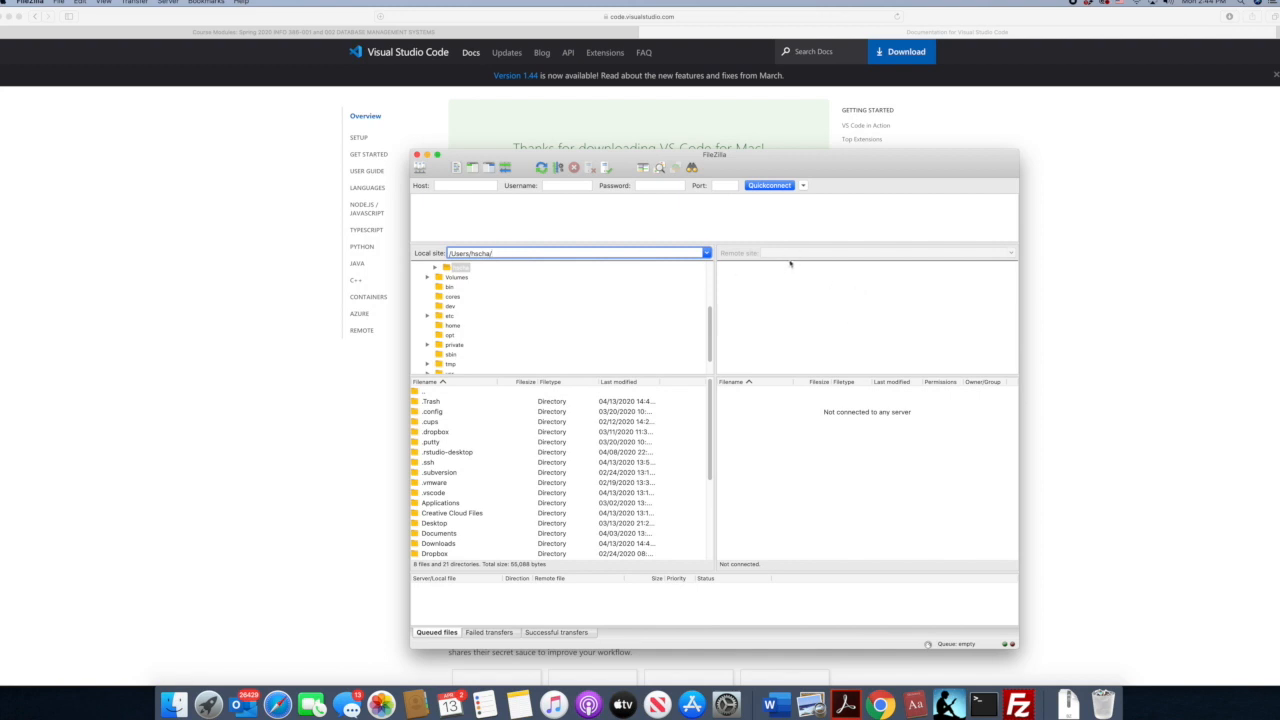
left_click(461, 187)
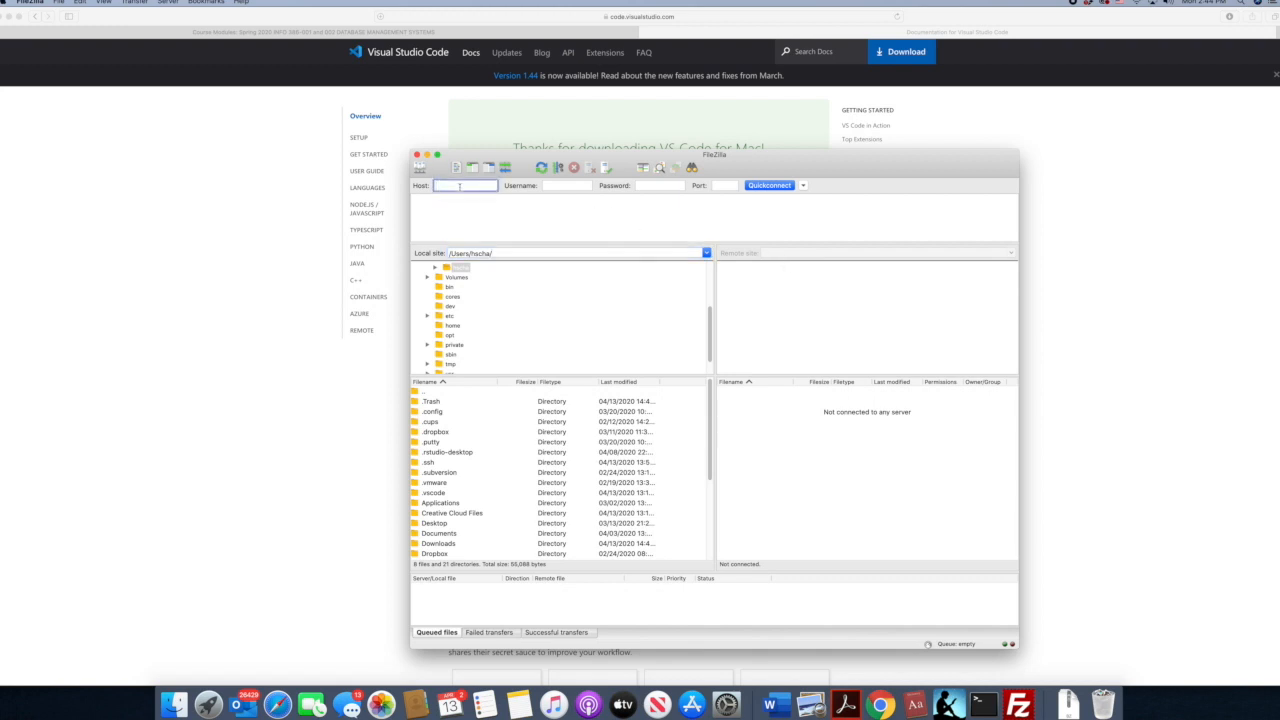
type("valhalla.sa")
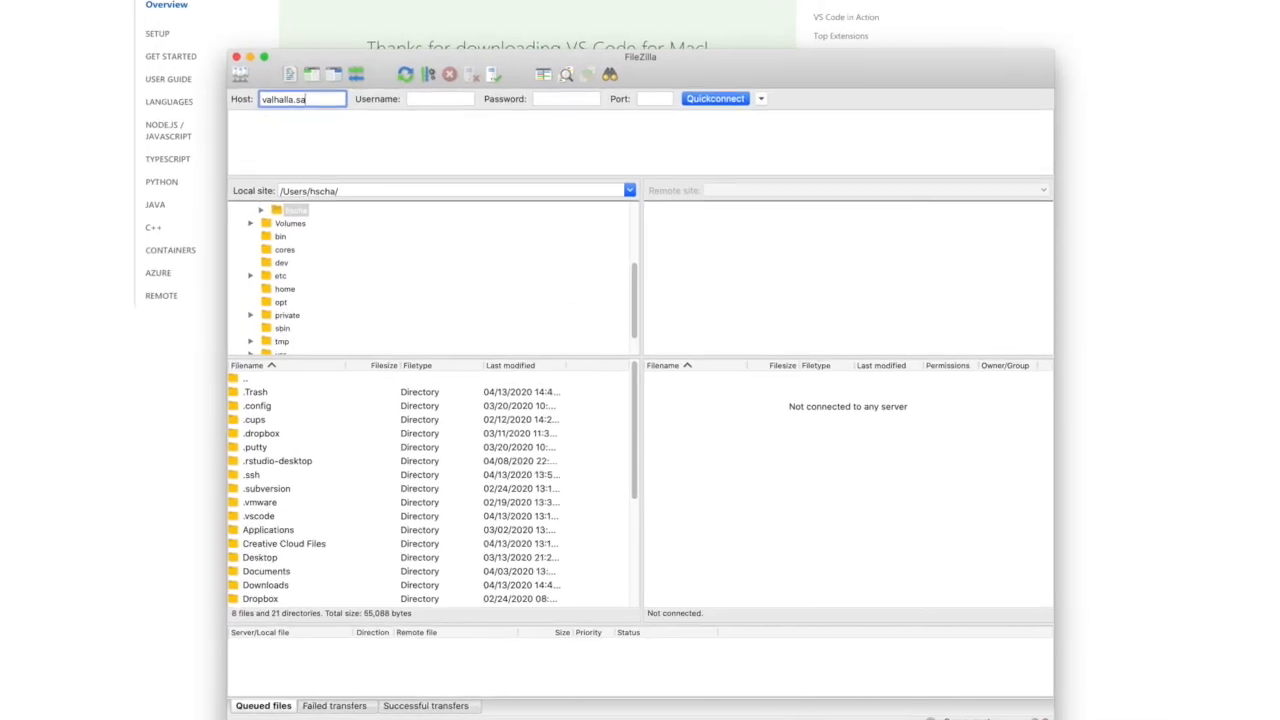
type("lisbury.edu")
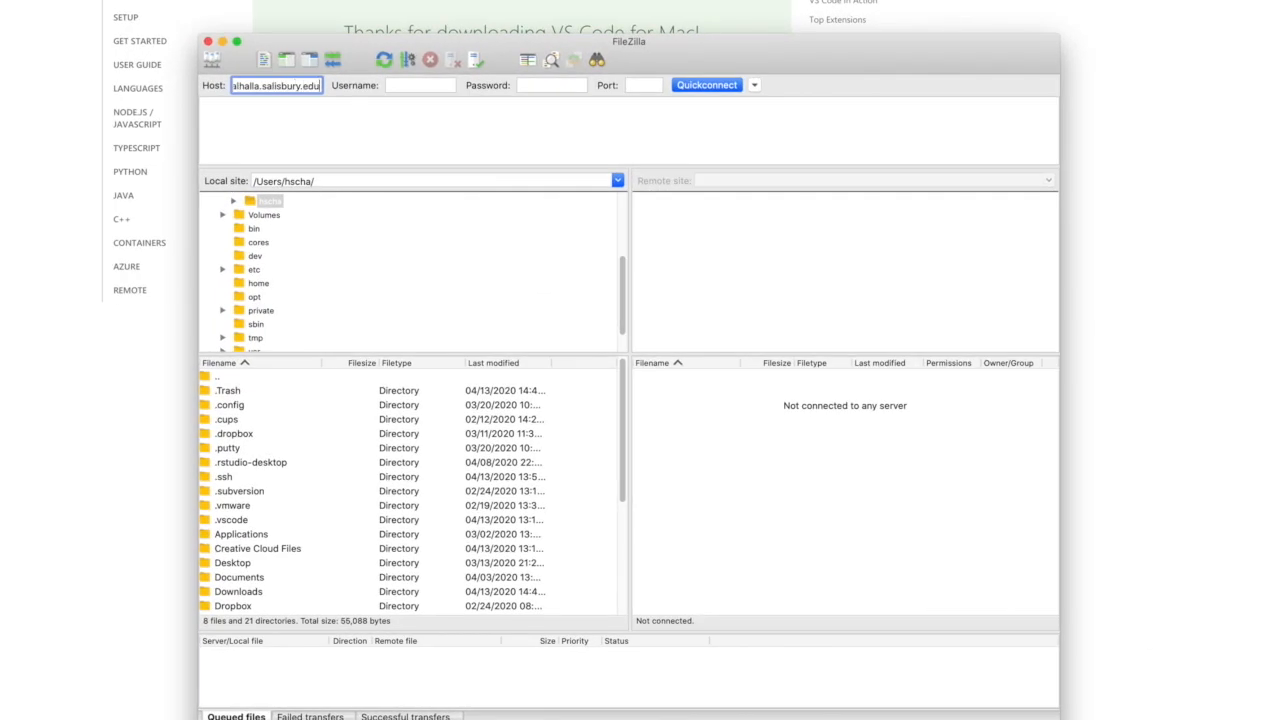
- Enter the account username and password, set the port to 22 and connect to the server
key("Tab")
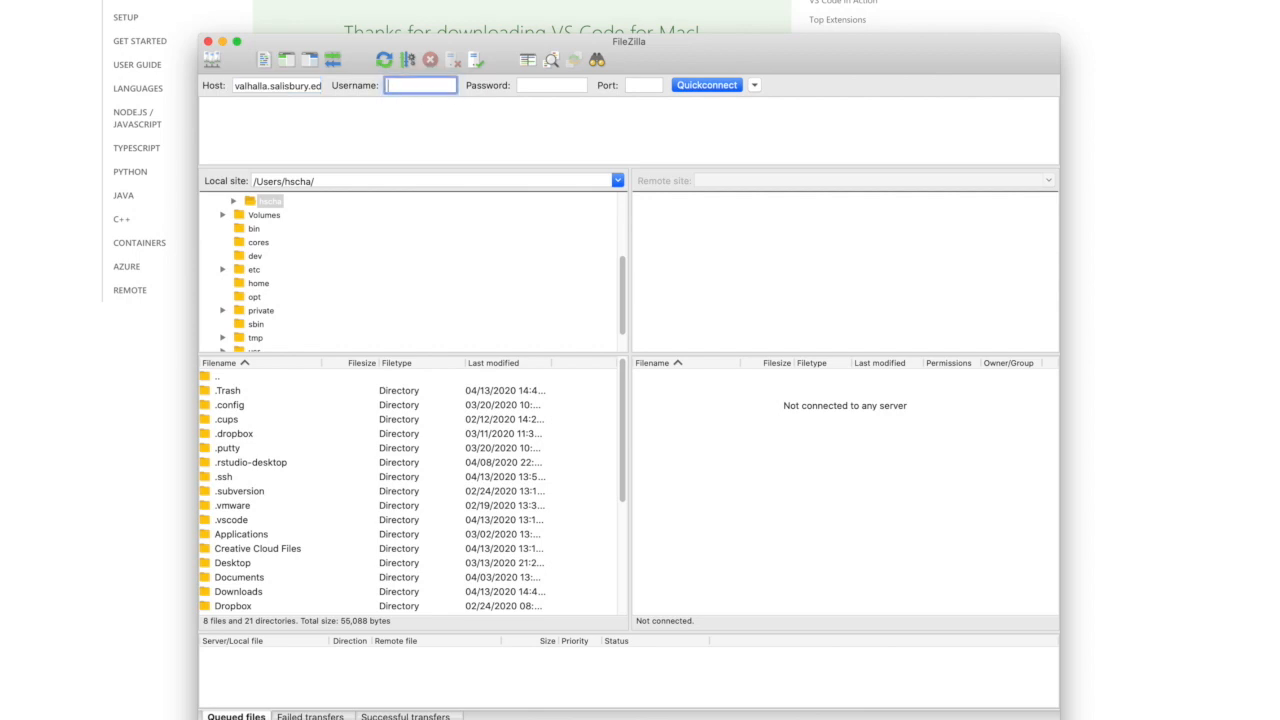
type("ChaH")
key("Tab")
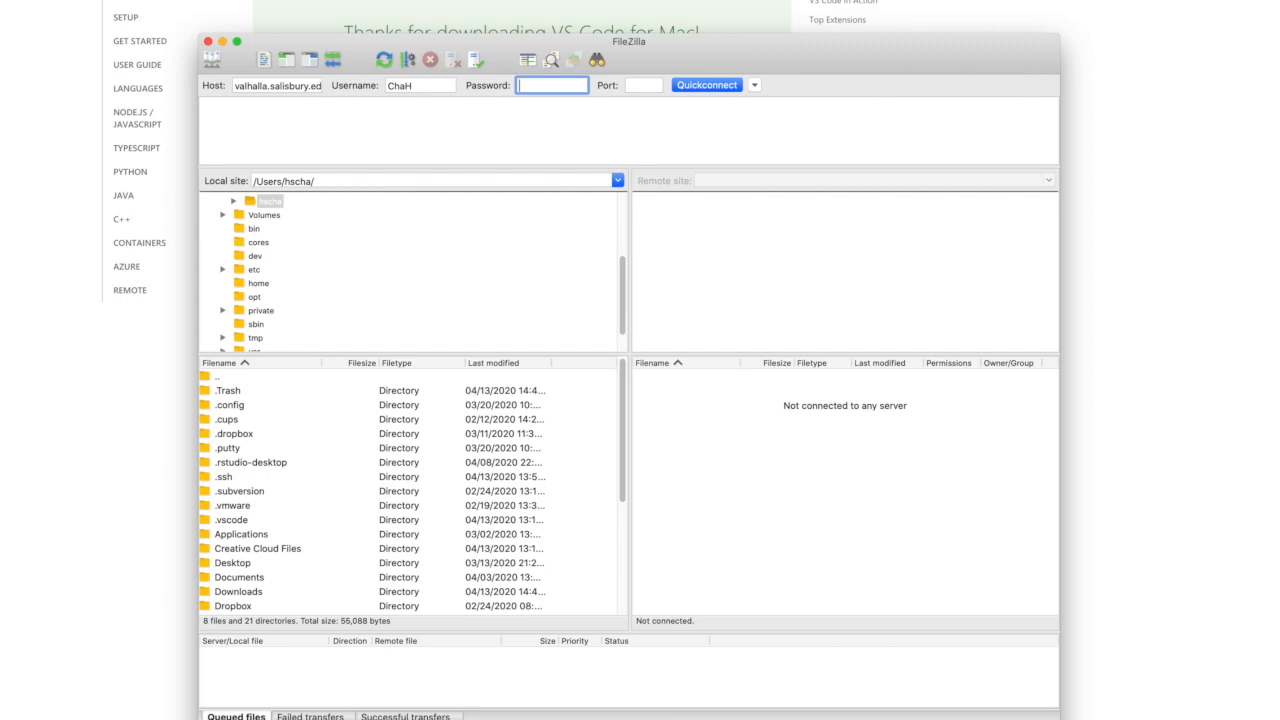
type("••••••••••••")
key("Tab")
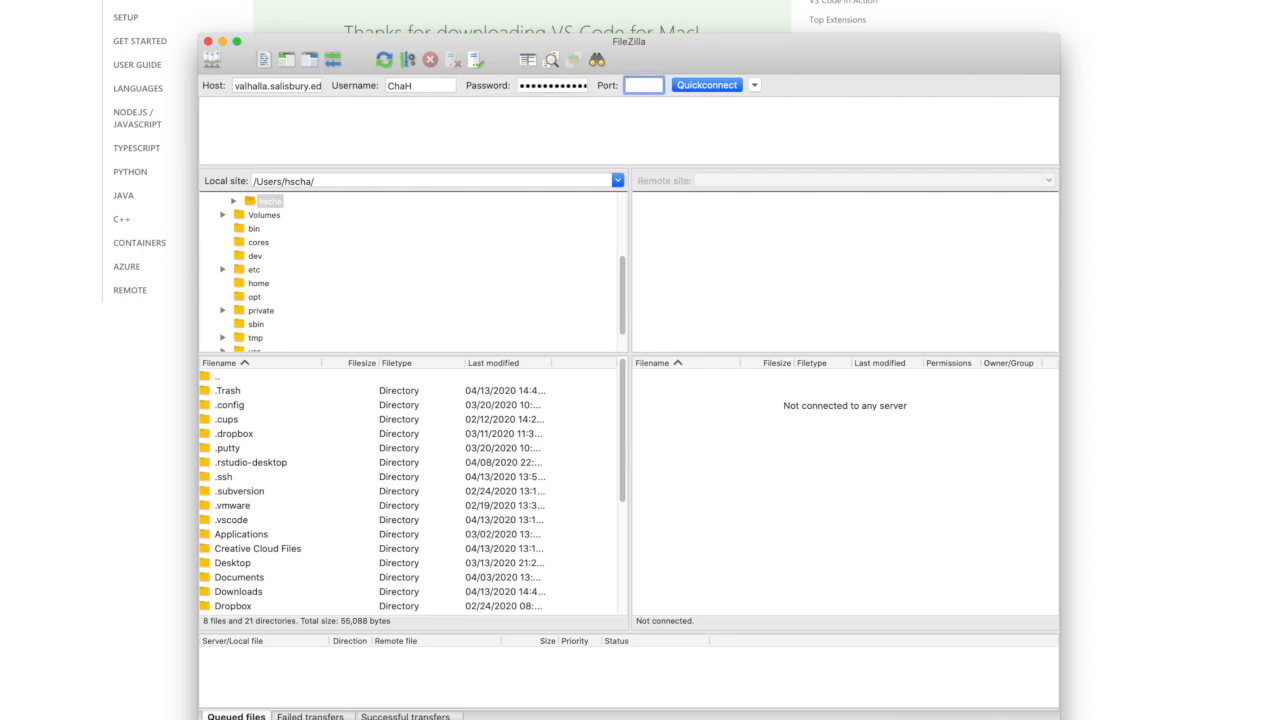
type("22")
left_click(706, 85)
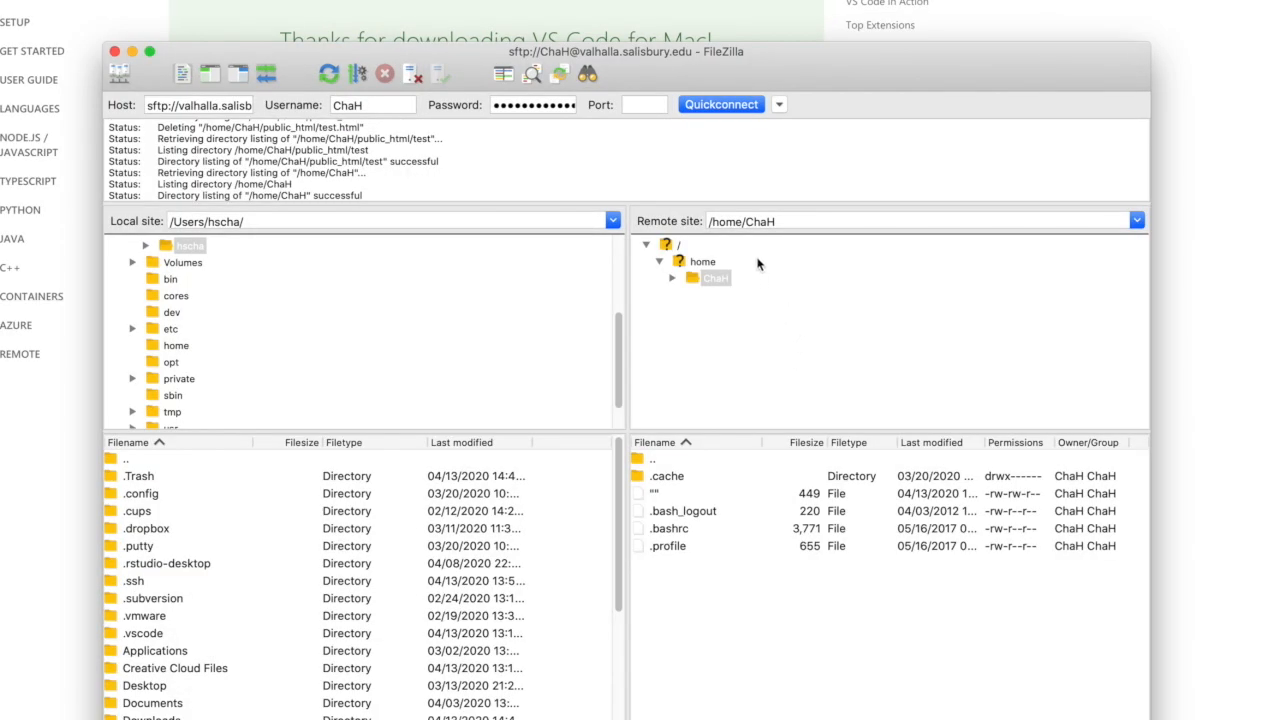
- Examine the parts of the remote site path for the connected account's home directory
left_click(712, 221)
left_click_drag(712, 221, 786, 222)
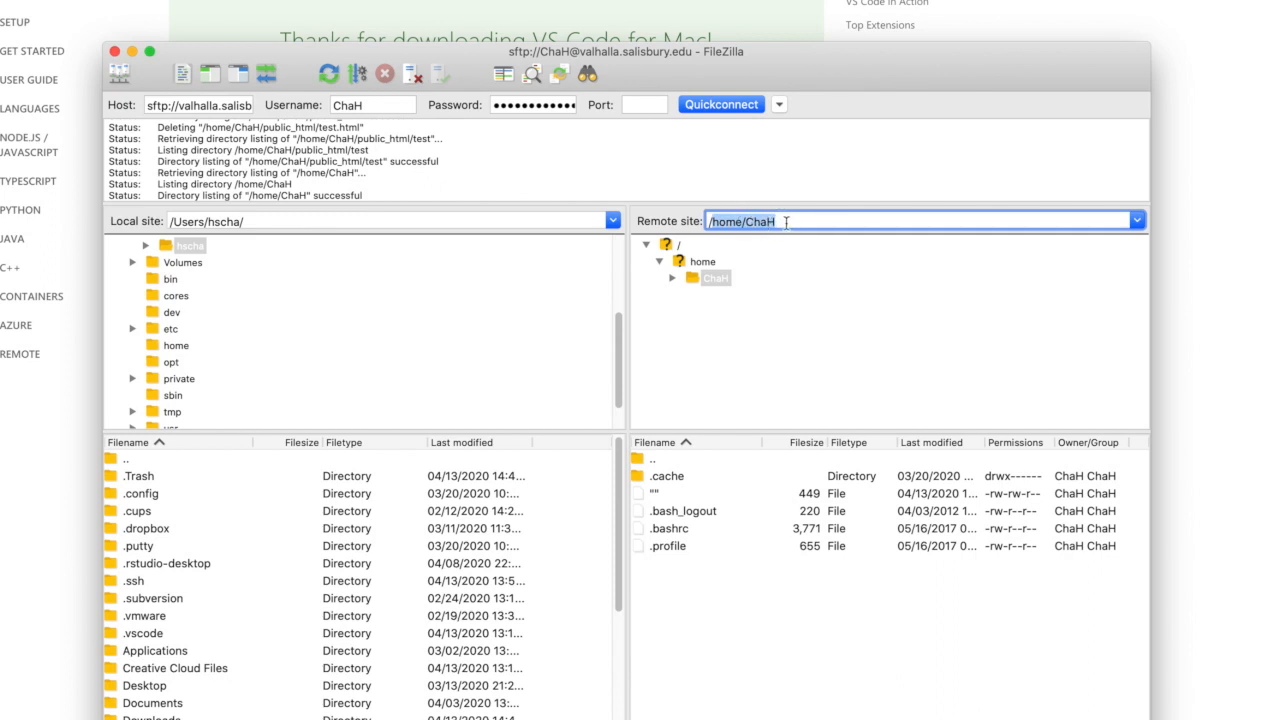
left_click_drag(712, 221, 737, 222)
left_click(760, 221)
double_click(760, 221)
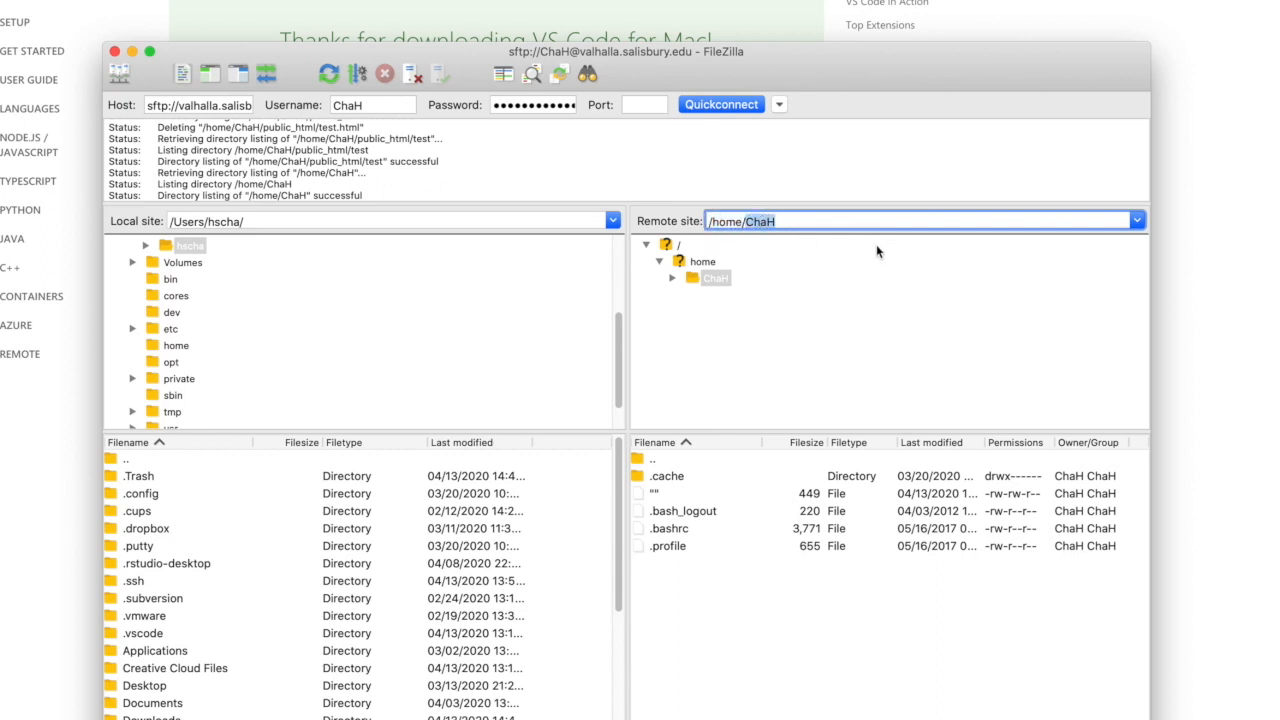
- Try to create a directory with the default name "New directory" inside another user's folder under /home, and check the log's response
left_click(705, 263)
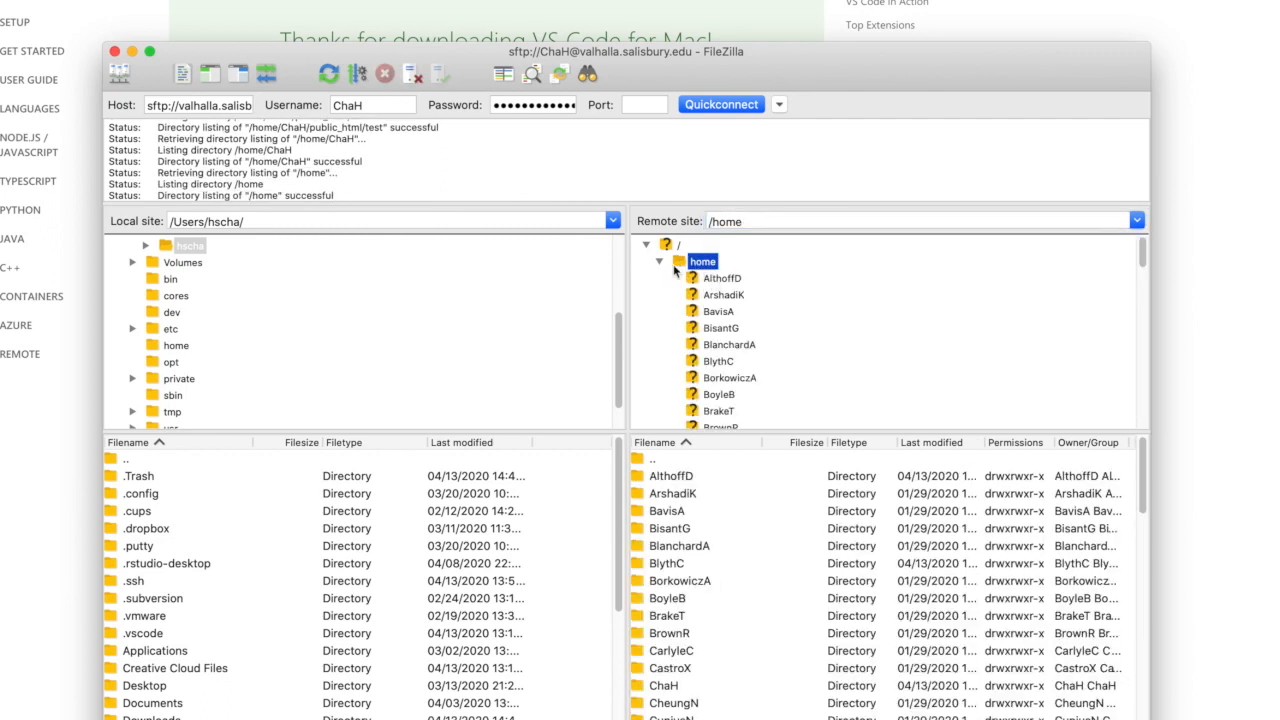
scroll(737, 320, "down", 3)
scroll(737, 320, "down", 5)
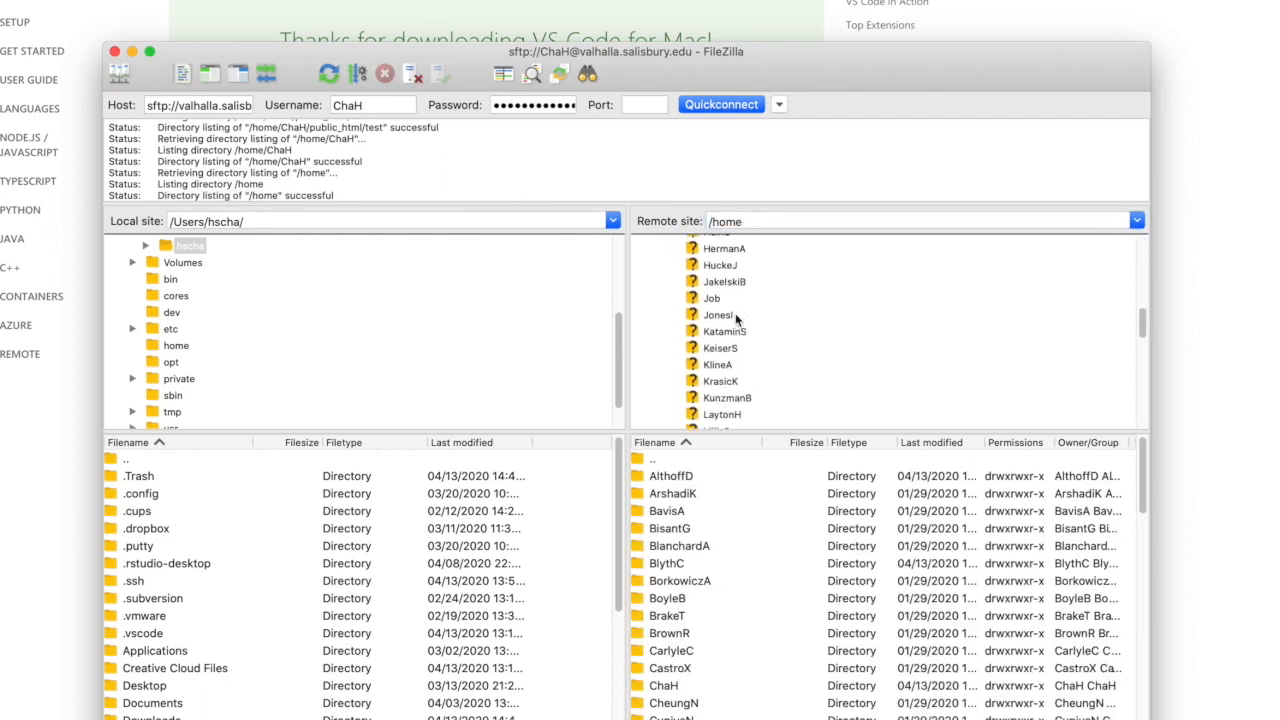
left_click(721, 322)
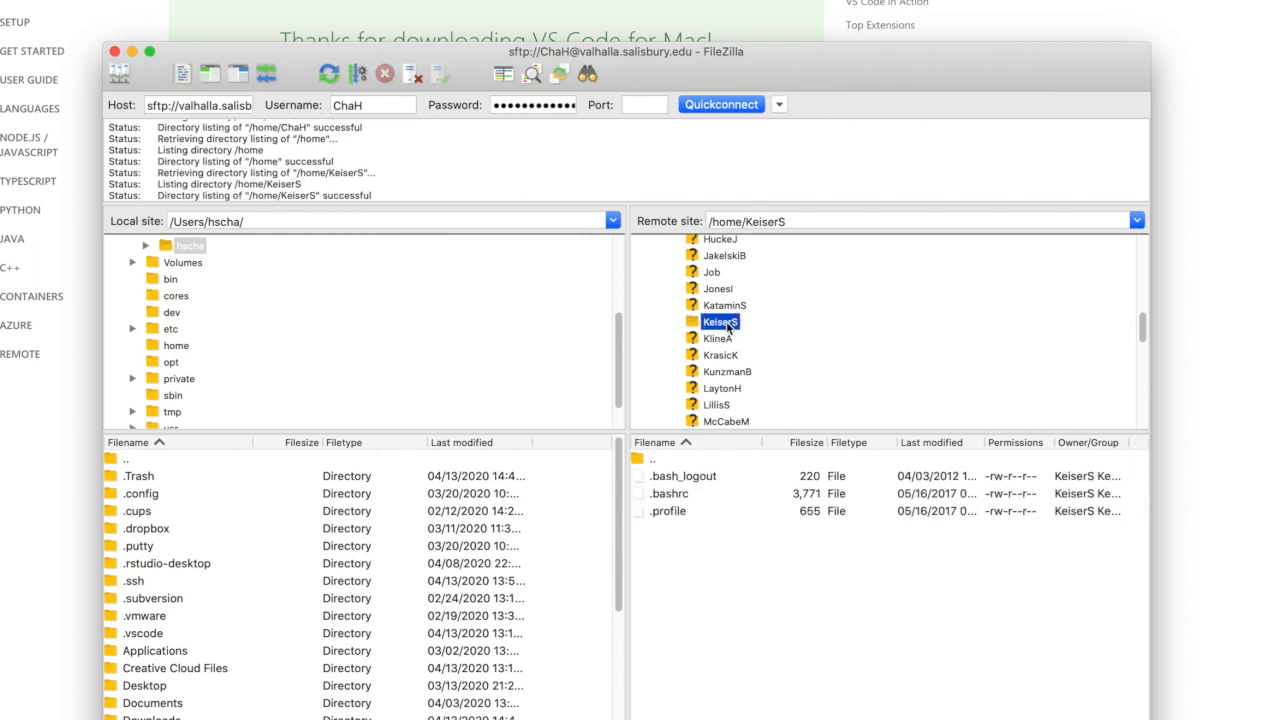
right_click(716, 566)
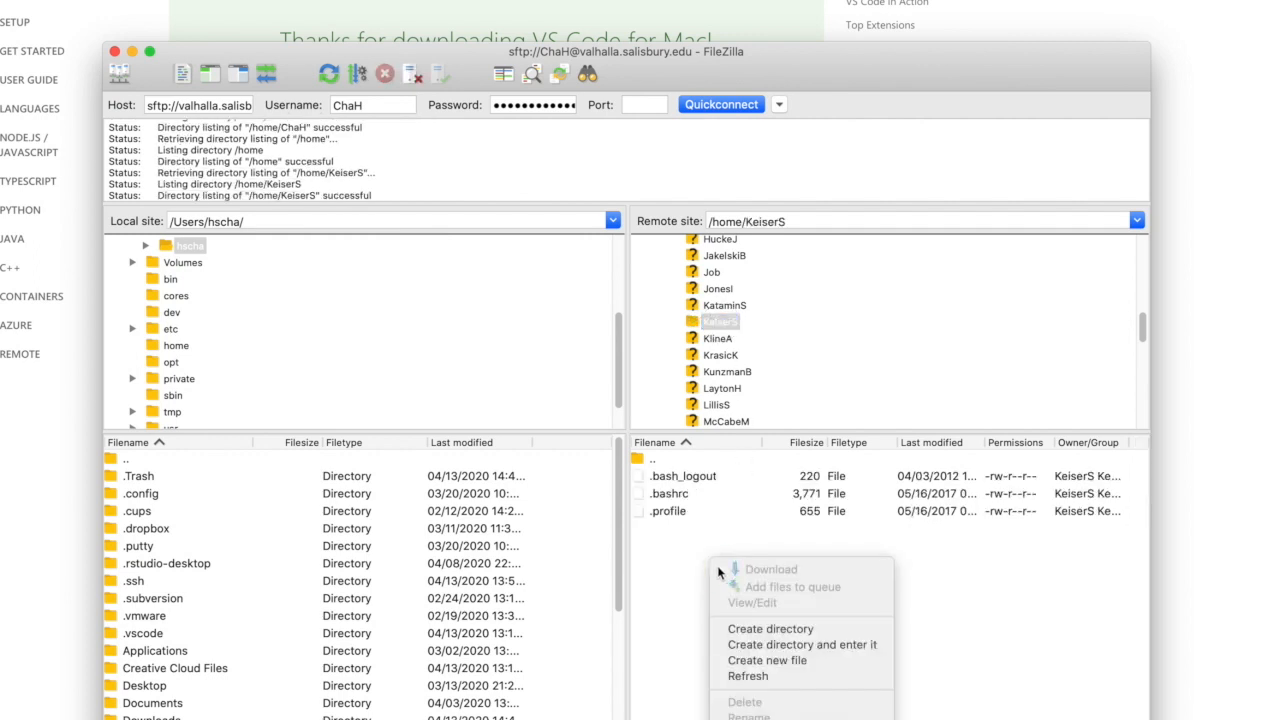
left_click(805, 634)
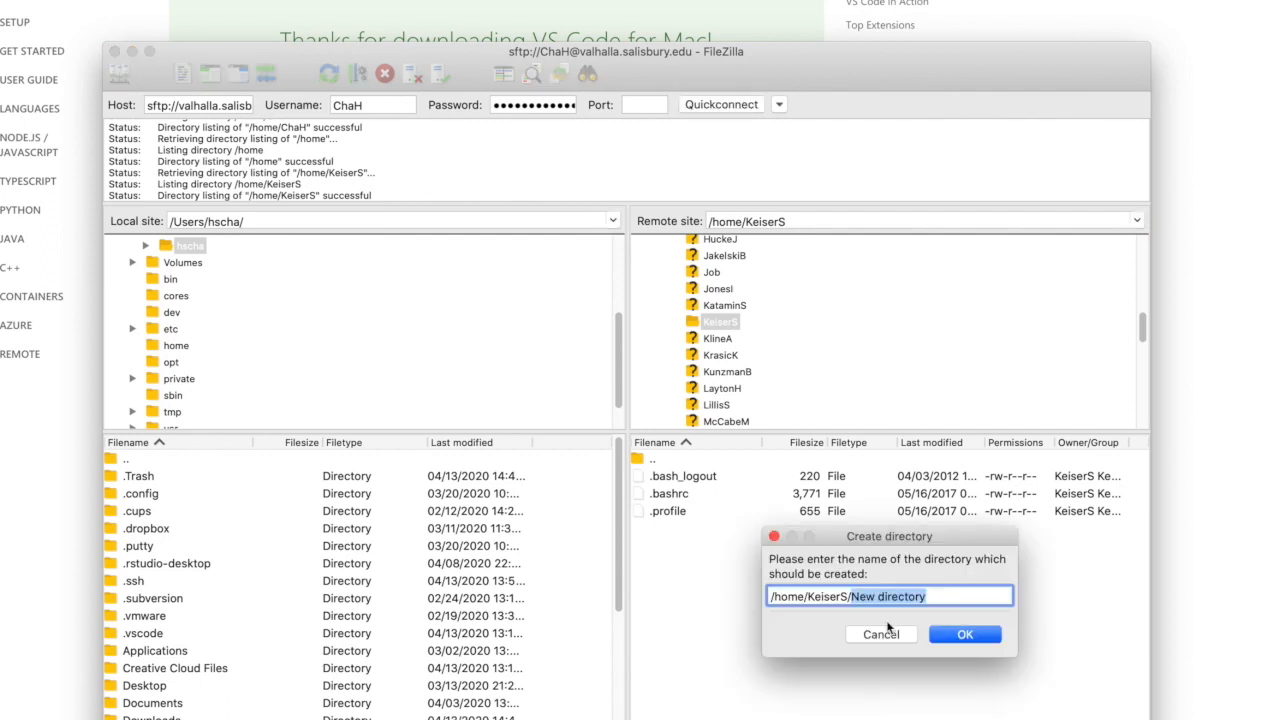
left_click(966, 635)
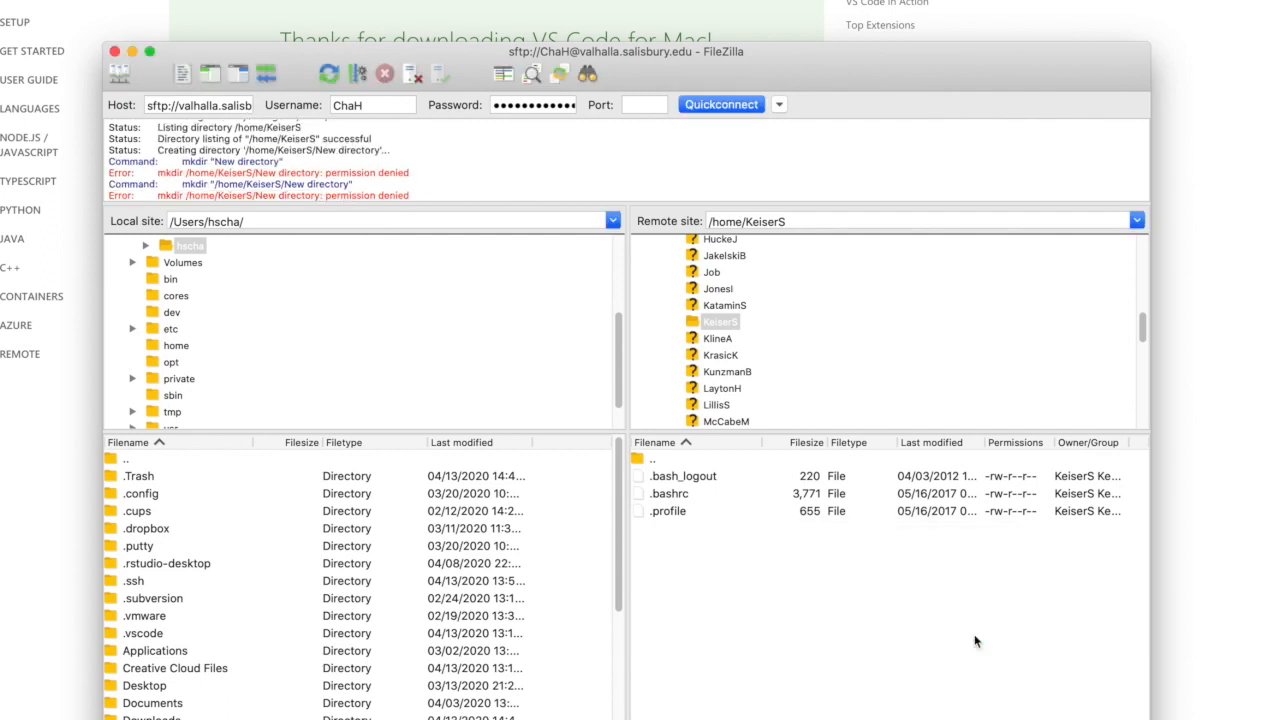
left_click_drag(228, 172, 423, 174)
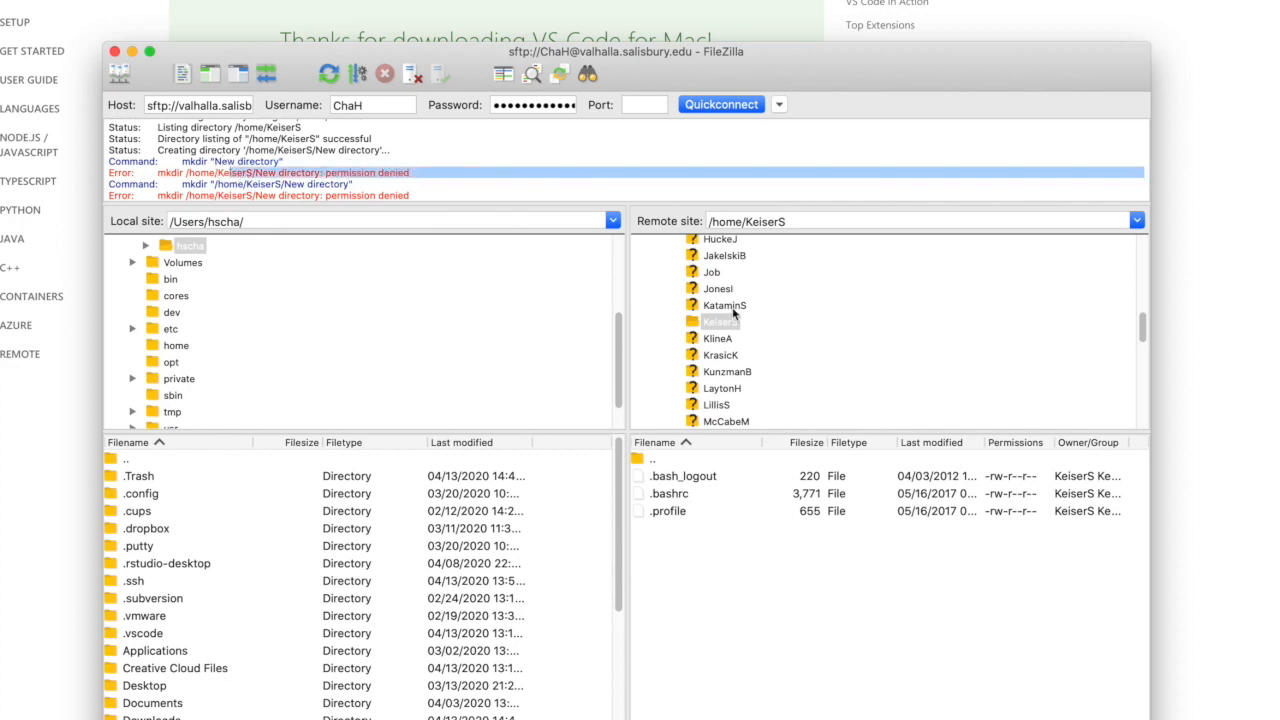
- Return to the connected account's own folder under /home on the remote site and check its path
scroll(742, 320, "up", 5)
scroll(742, 320, "up", 5)
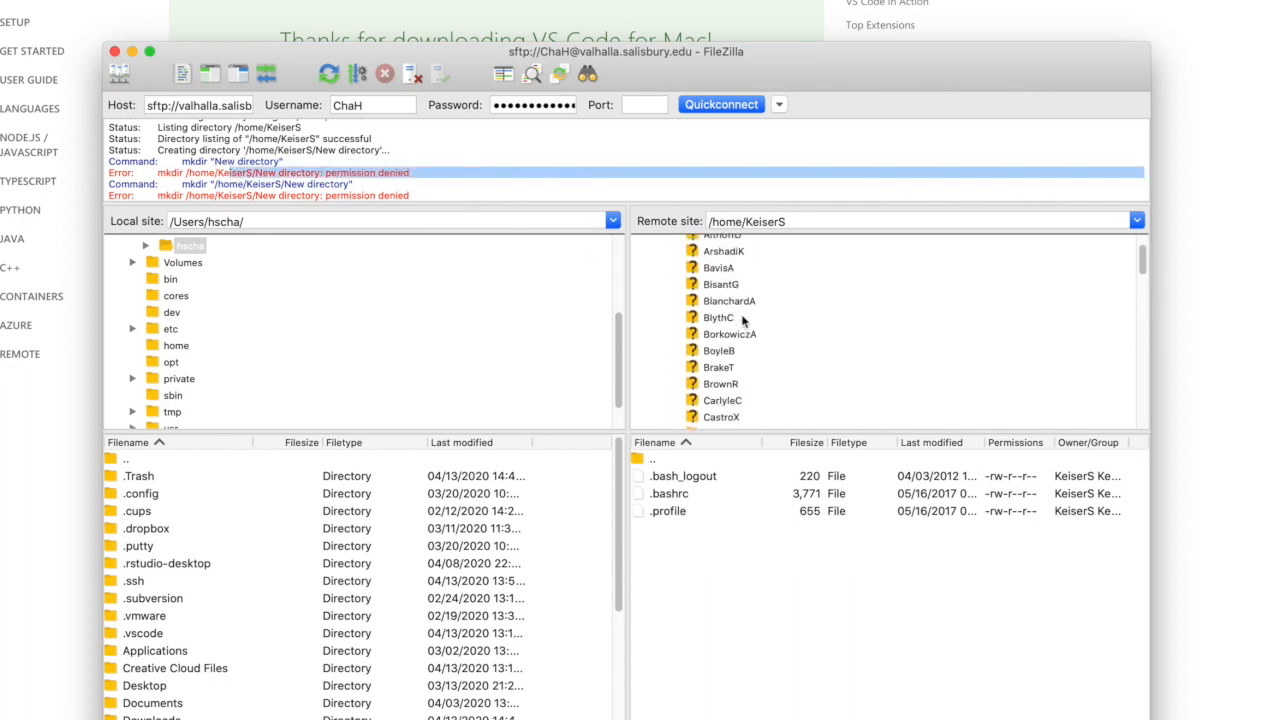
scroll(741, 314, "down", 3)
scroll(741, 314, "down", 1)
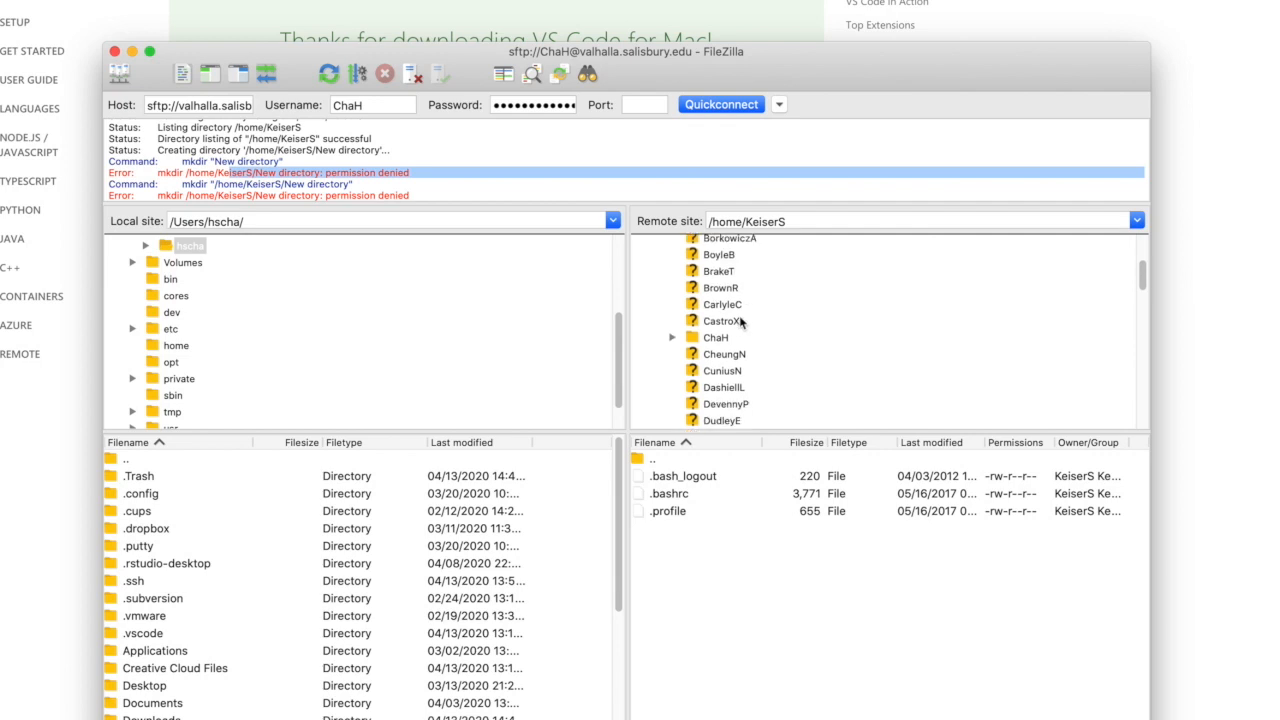
left_click(716, 339)
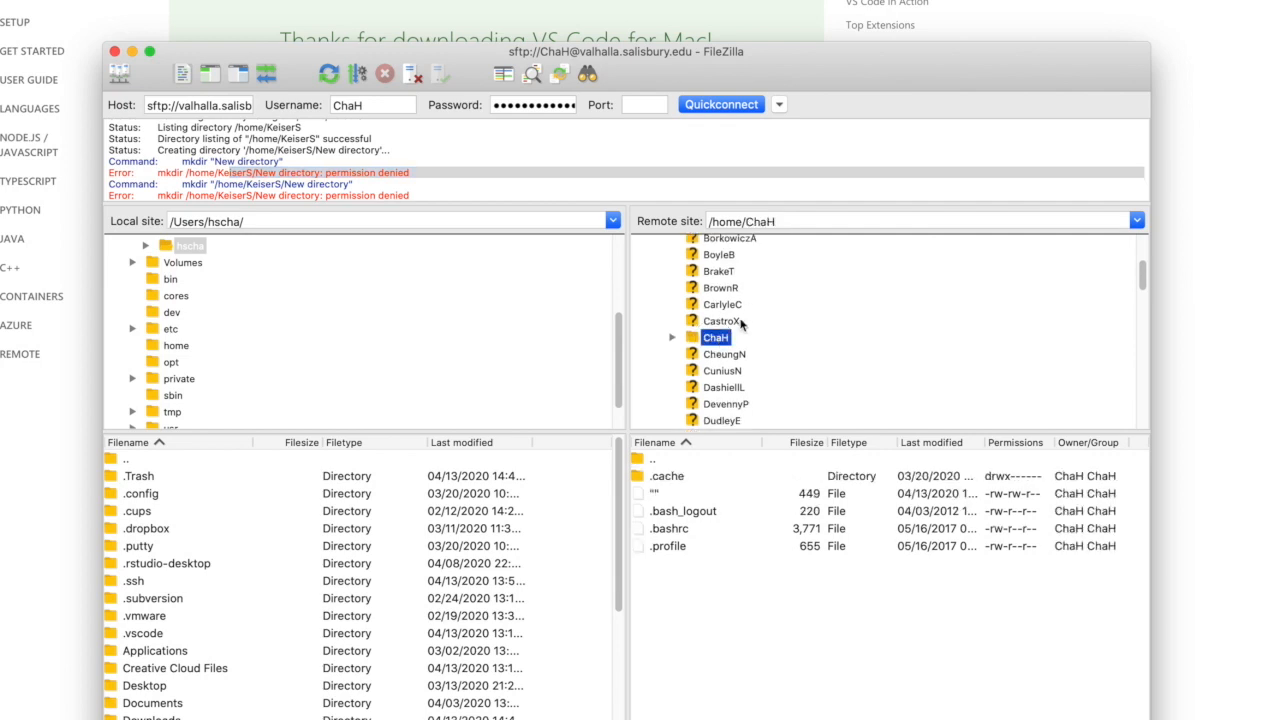
left_click(711, 214)
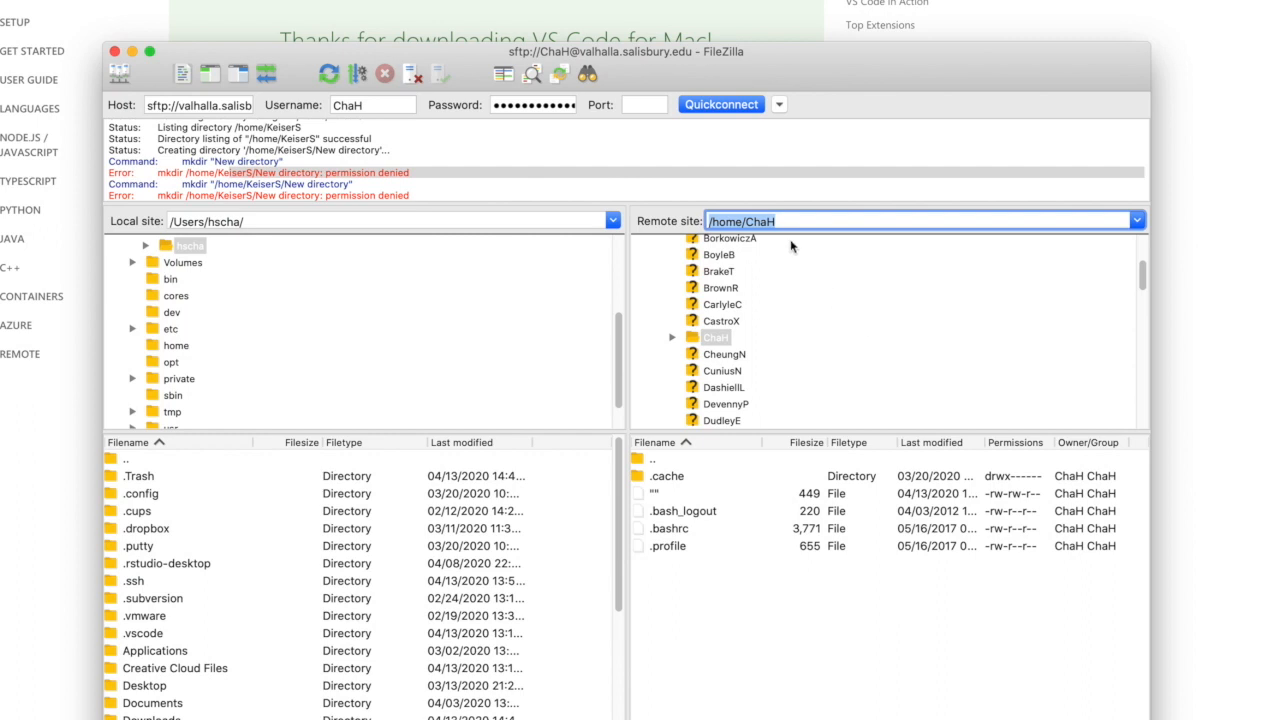
- Create a directory named public_html in the account's remote home folder
left_click(730, 608)
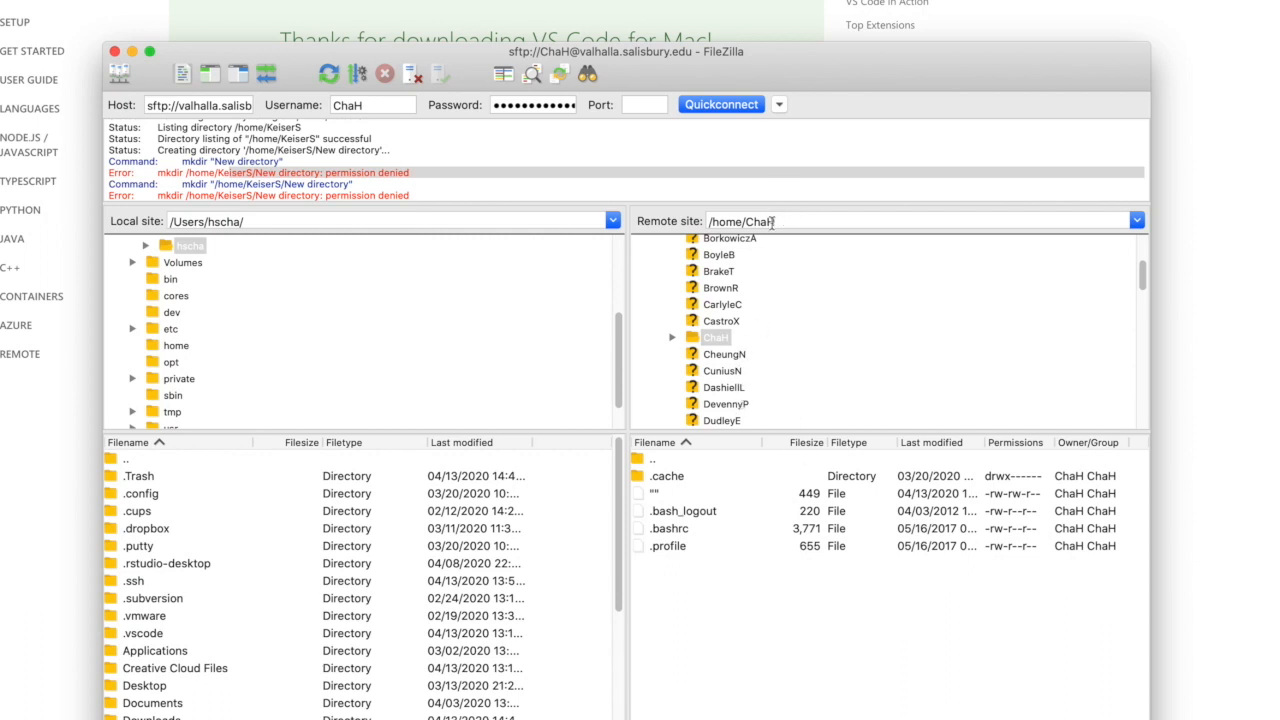
right_click(680, 598)
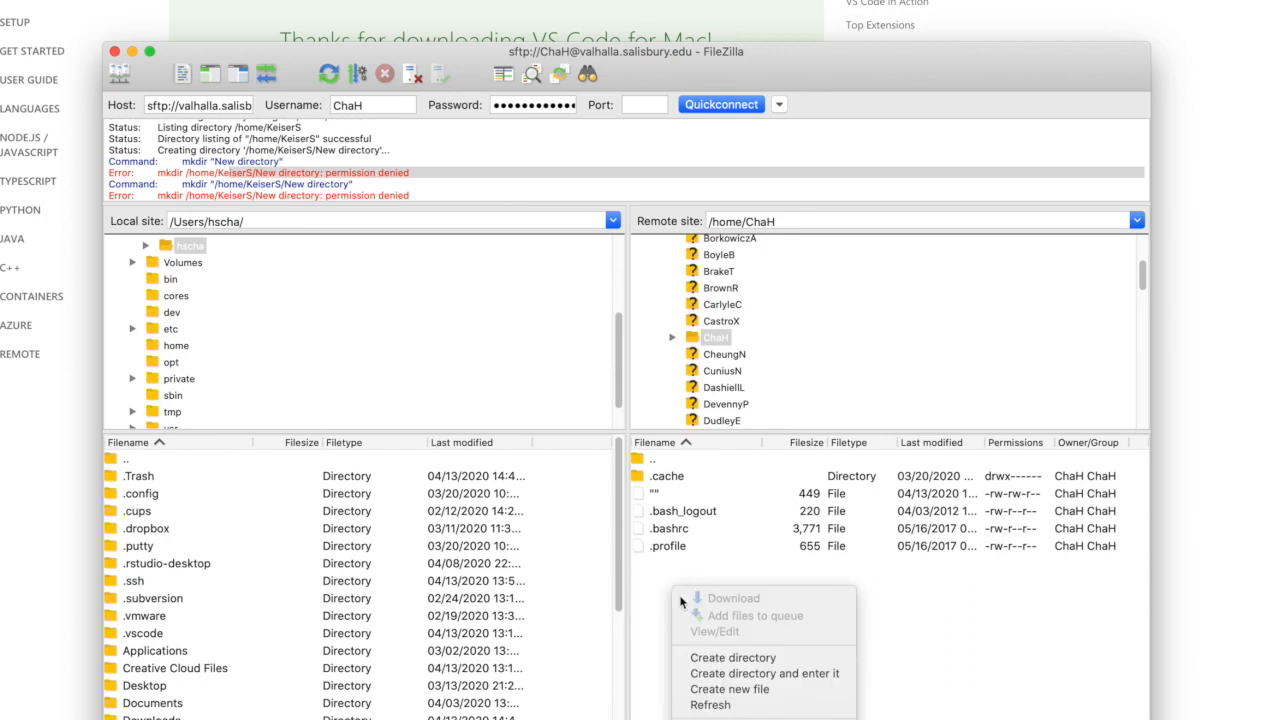
left_click(706, 660)
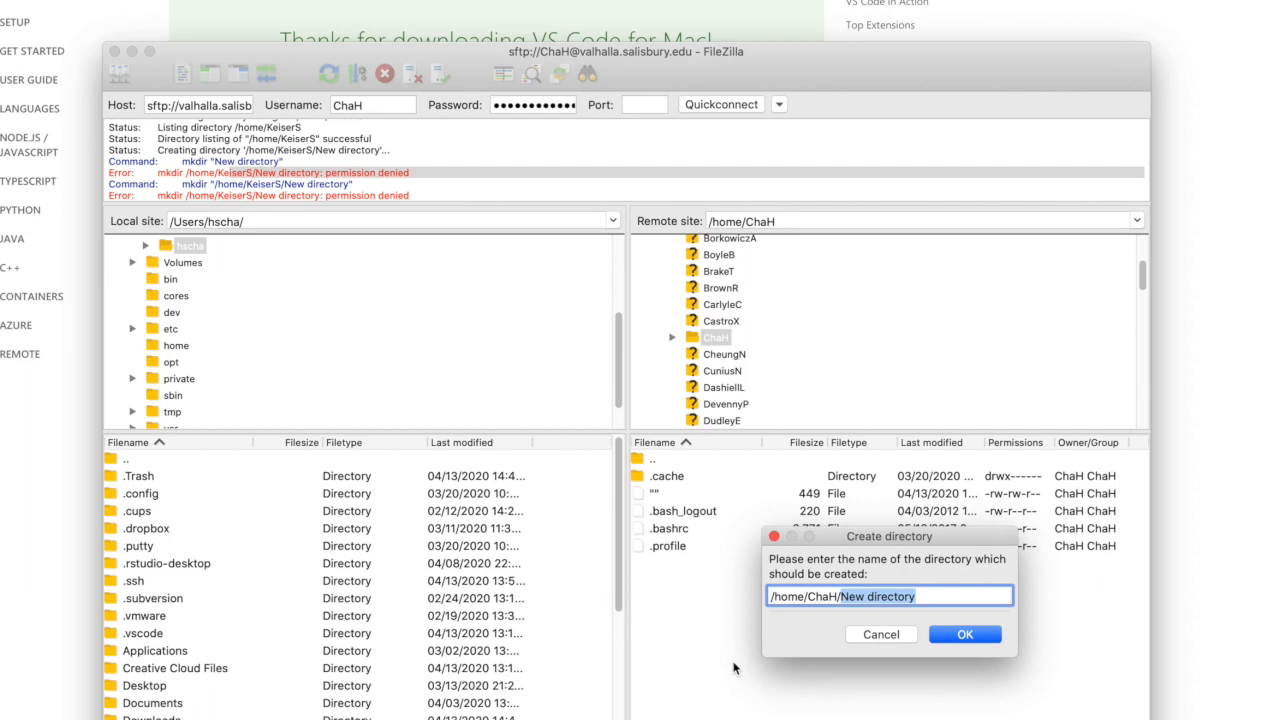
type("publi")
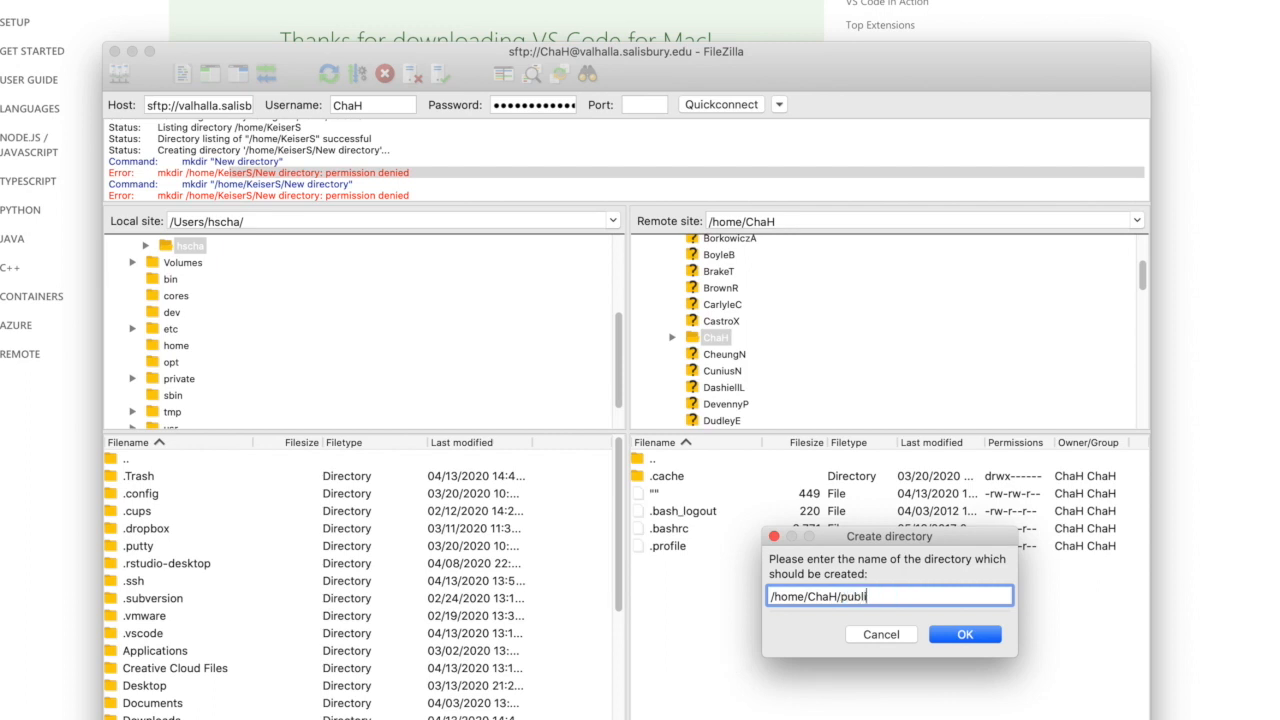
type("c_html")
key("Return")
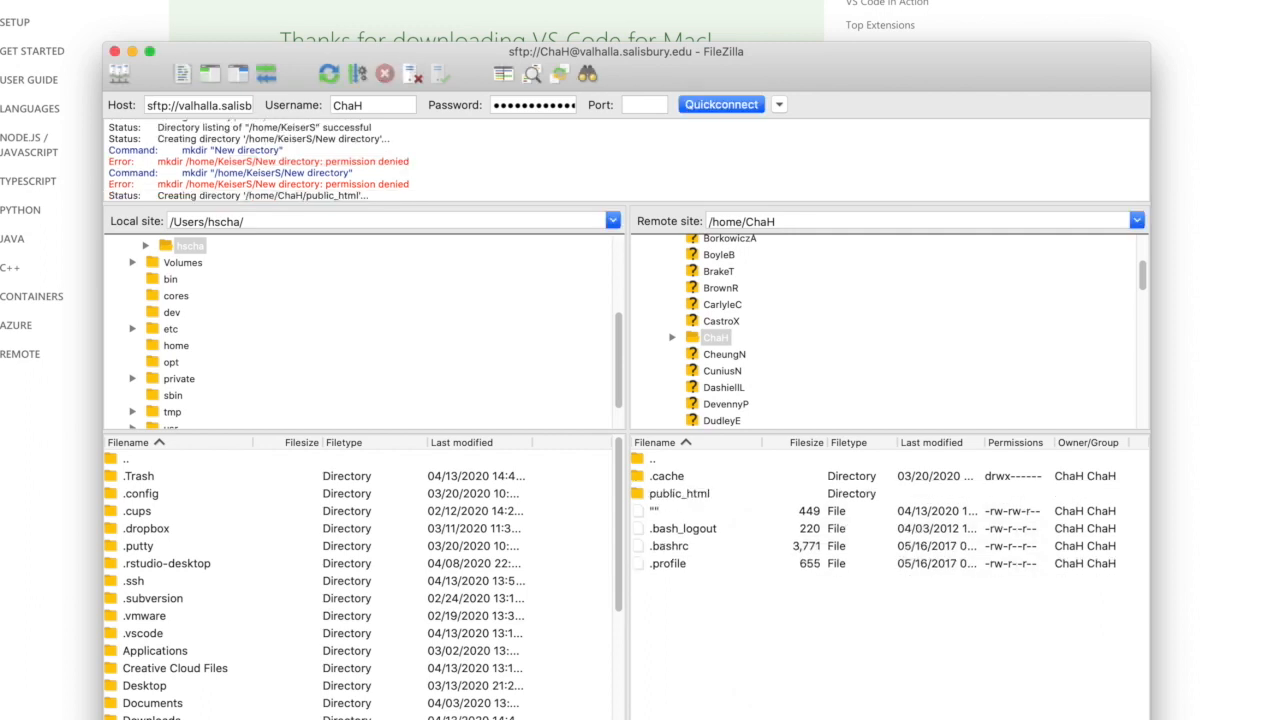
- Open the remote public_html directory and check each part of its path
left_click(688, 494)
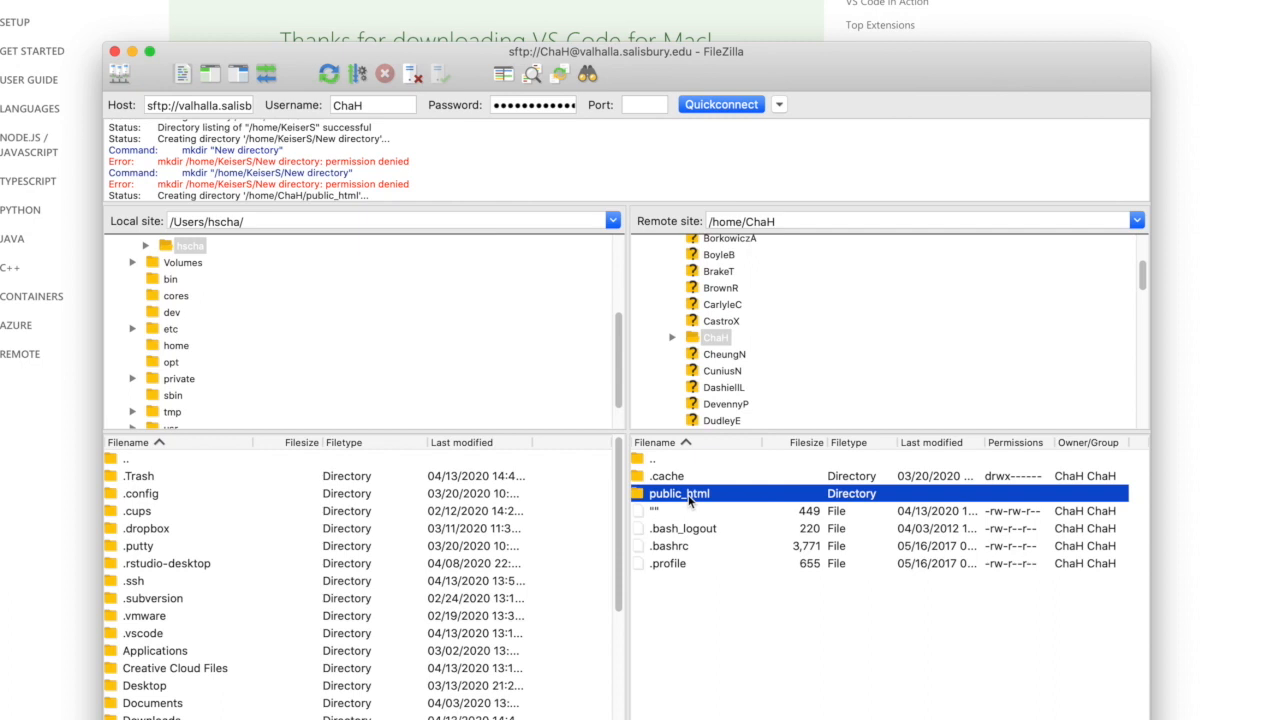
double_click(688, 497)
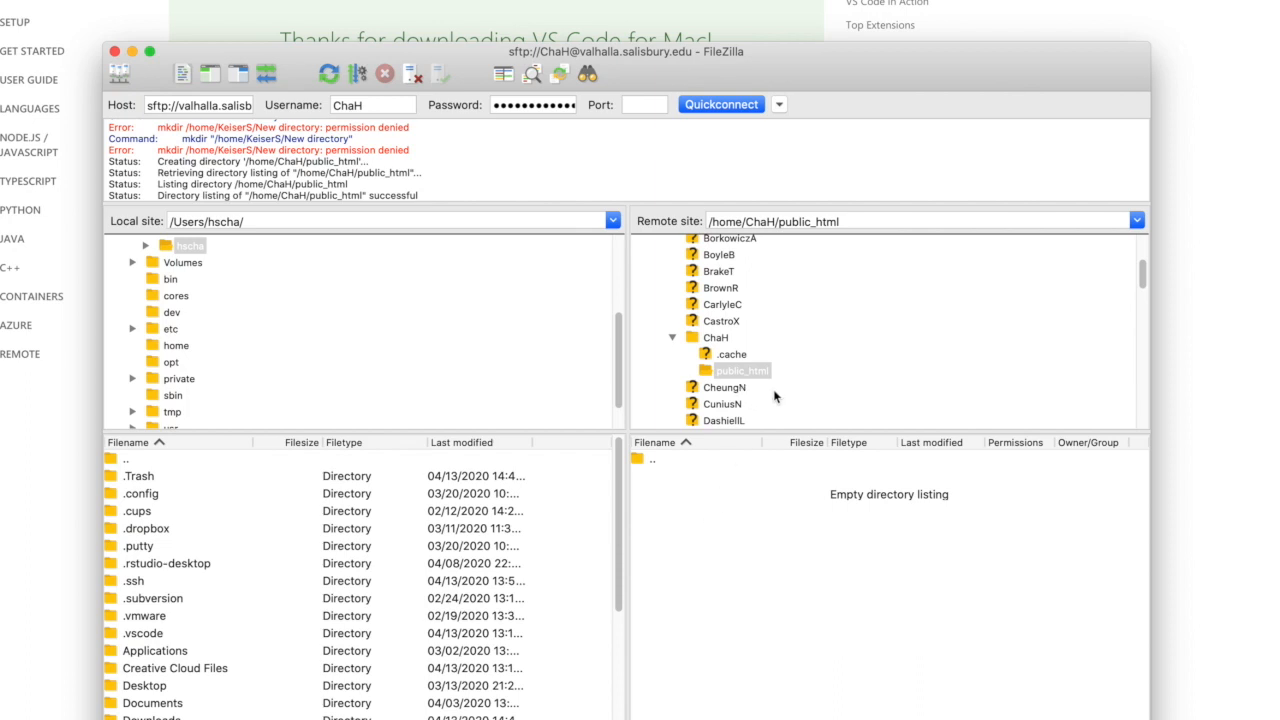
double_click(717, 222)
double_click(760, 221)
double_click(790, 222)
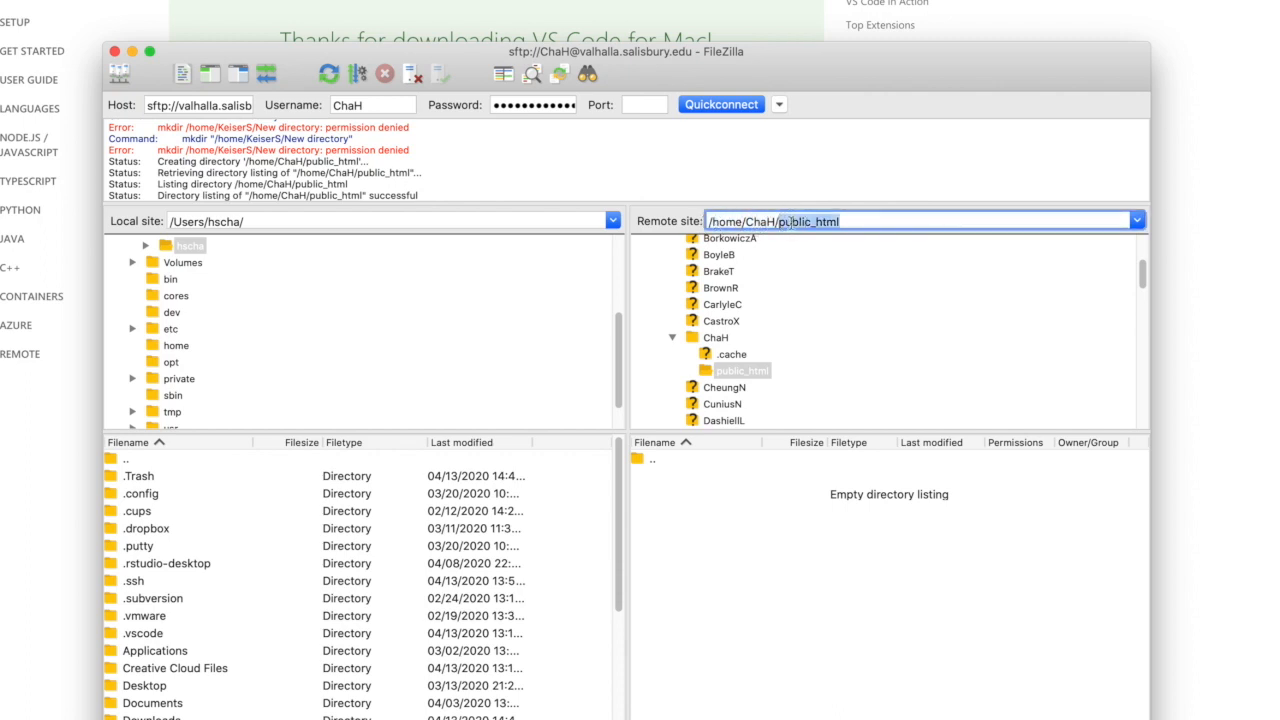
- Create a directory named M4T1 inside public_html and open it
left_click(720, 532)
right_click(689, 533)
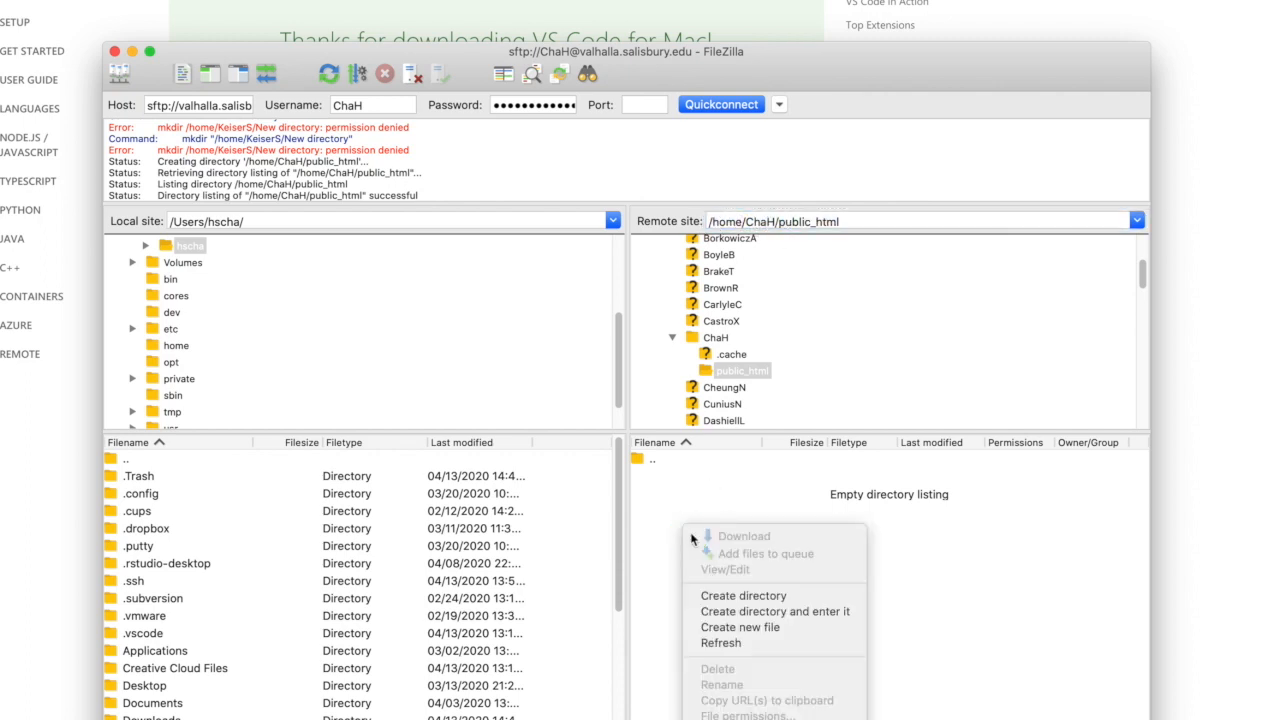
left_click(779, 600)
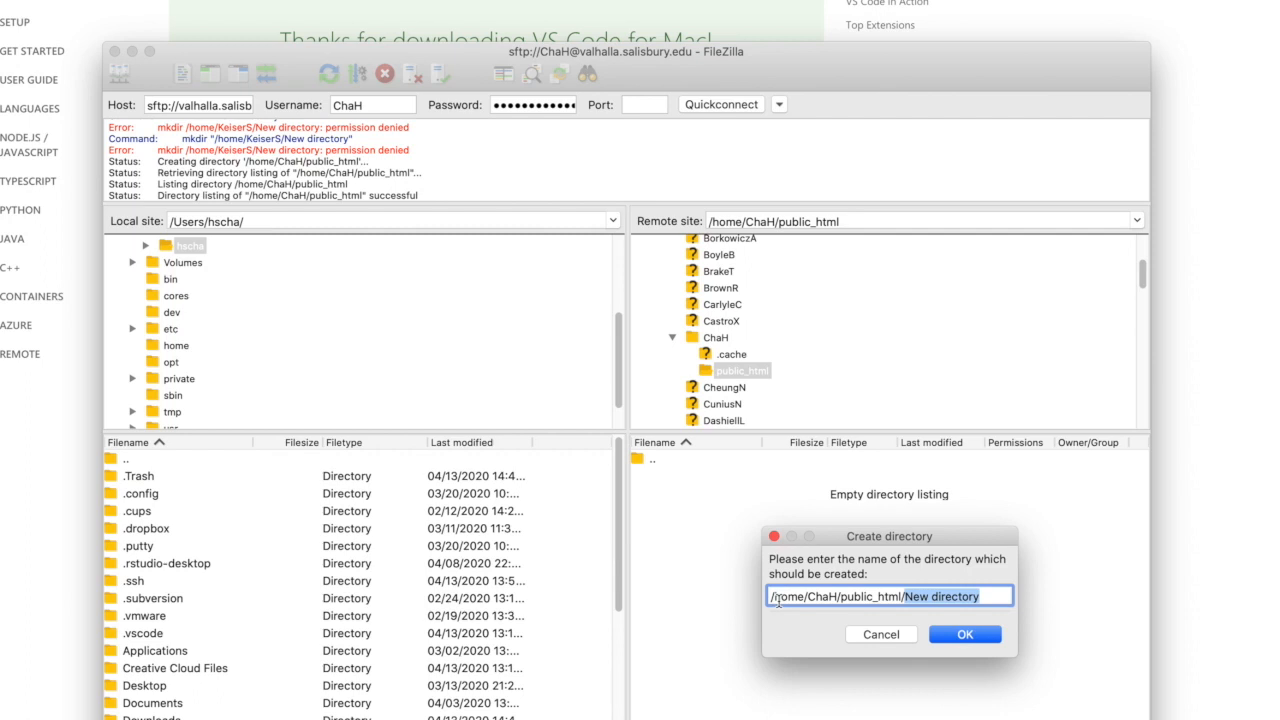
type("M")
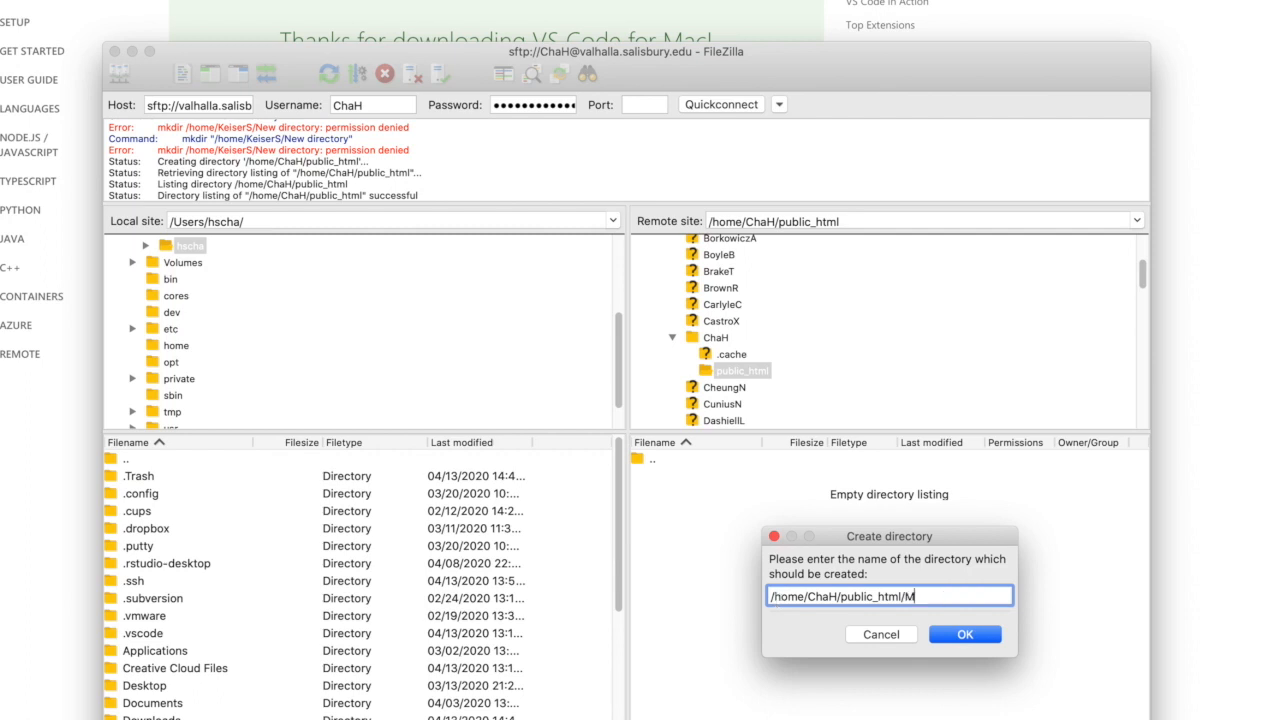
type("4T1")
key("Return")
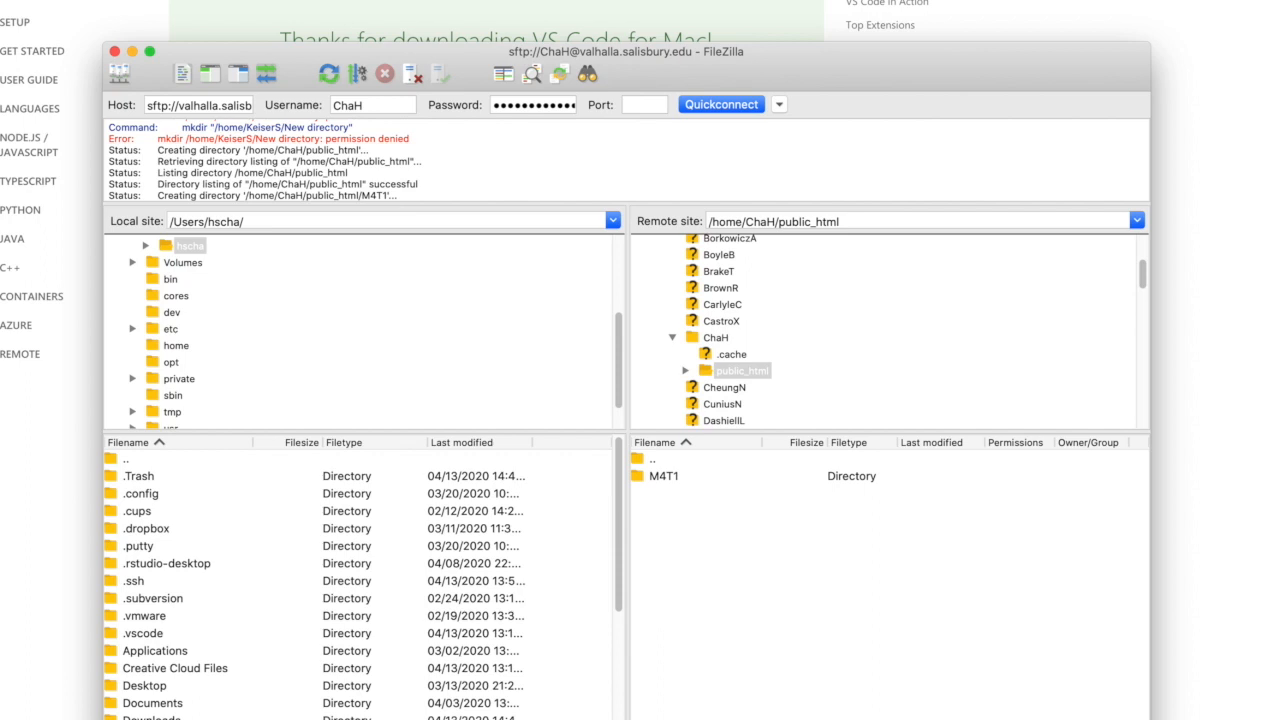
left_click(662, 479)
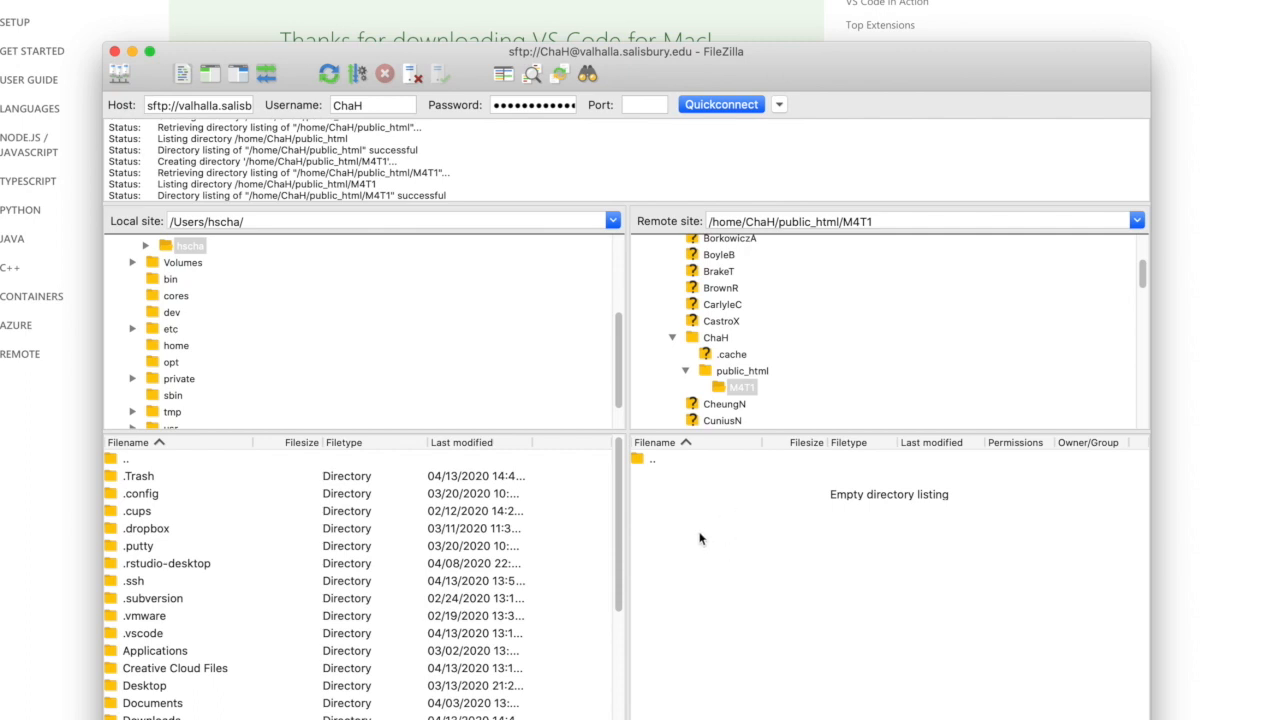
- Create a new empty file named test.html in the remote M4T1 directory
right_click(714, 520)
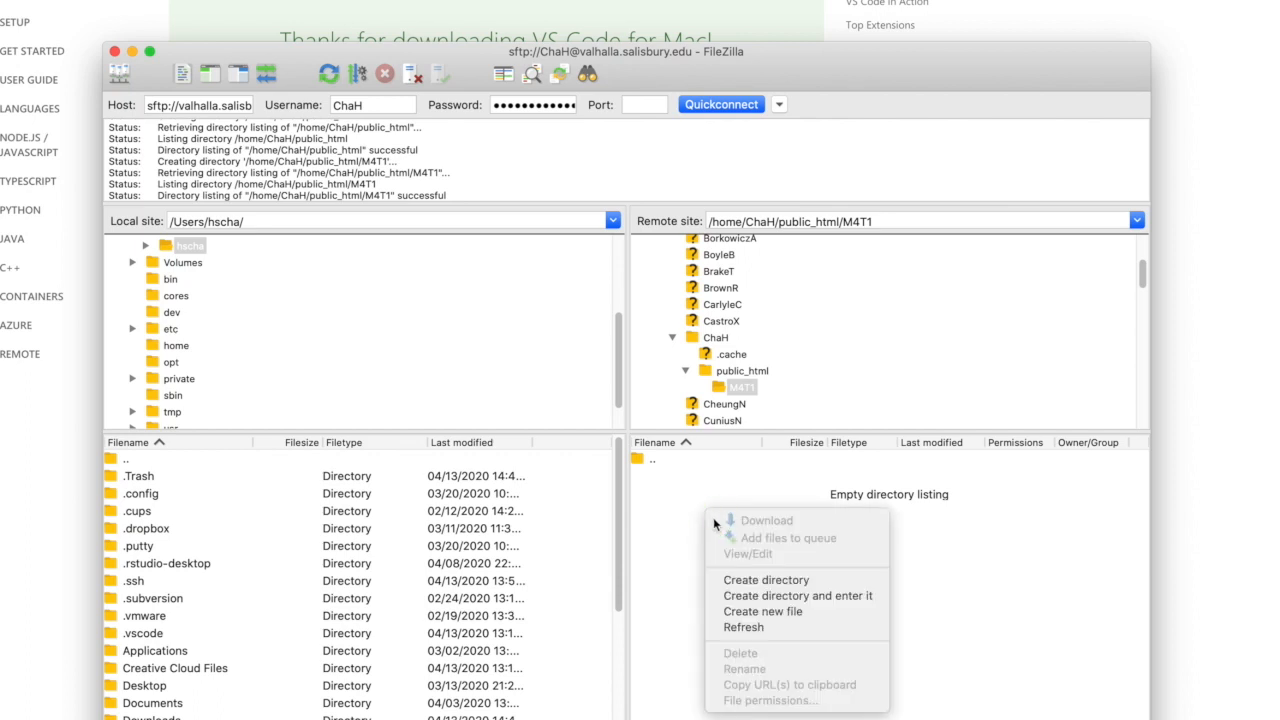
left_click(800, 614)
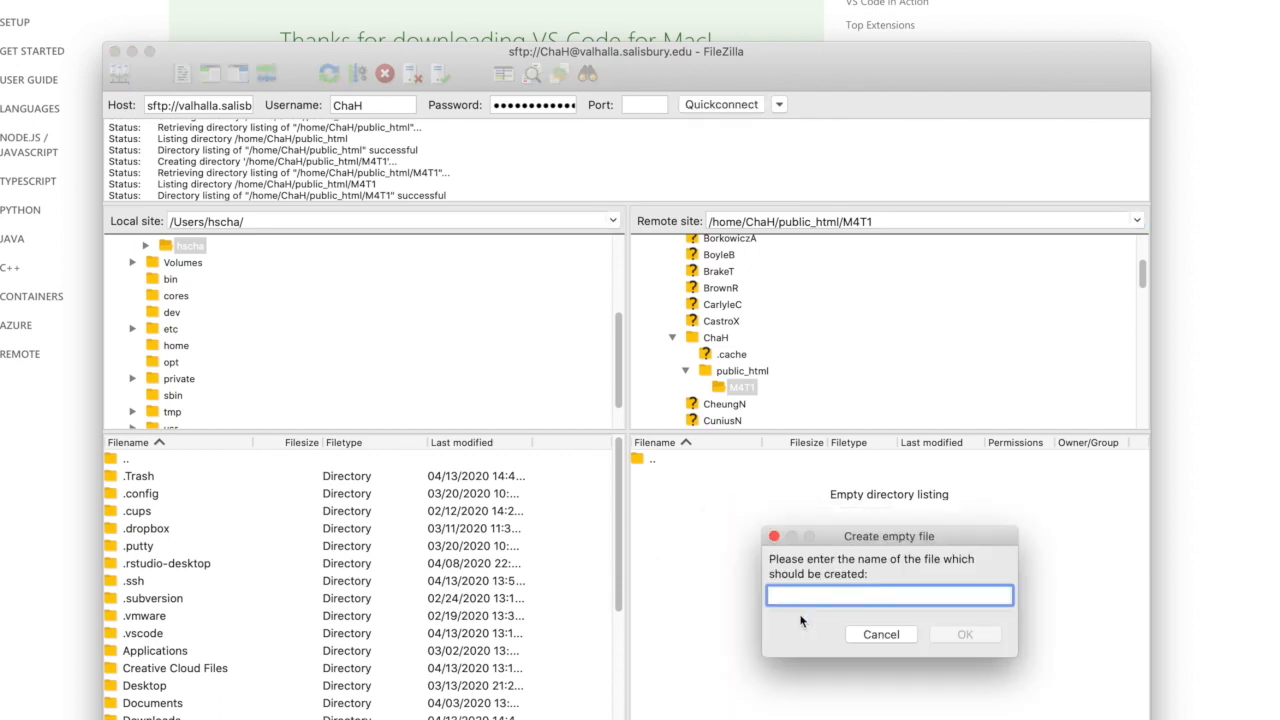
type("test.html")
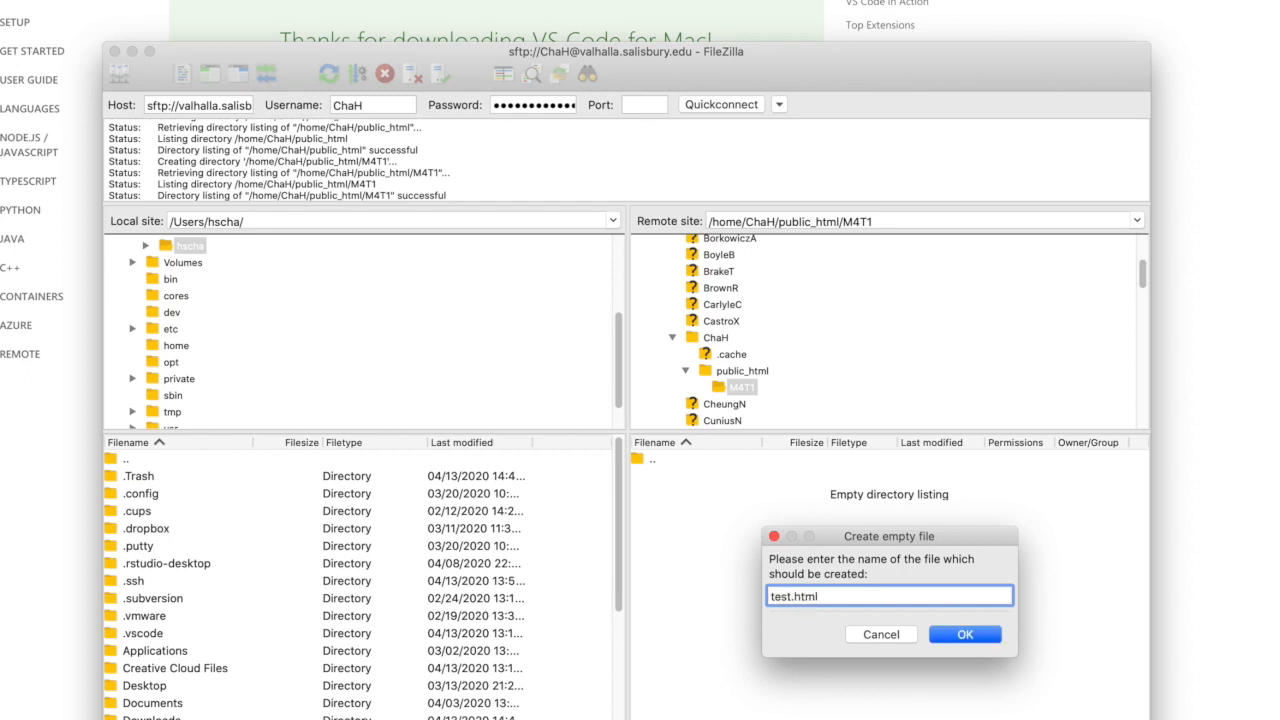
key("Return")
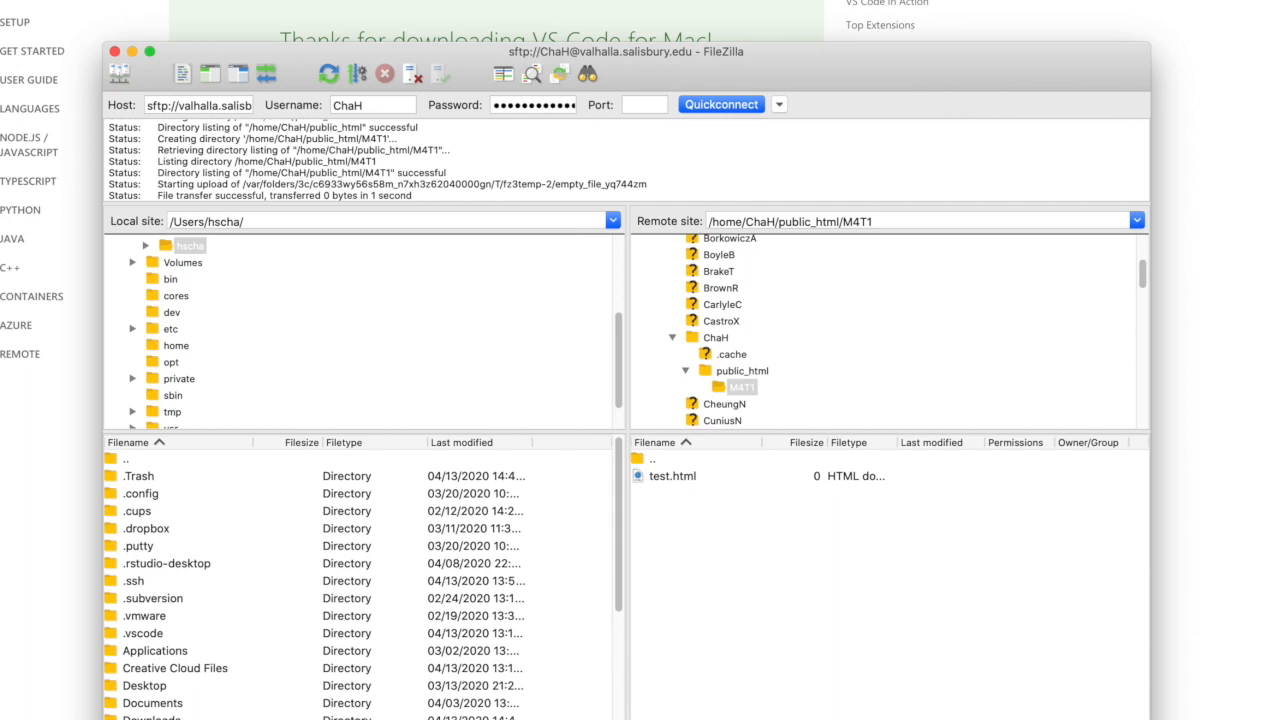
left_click(683, 481)
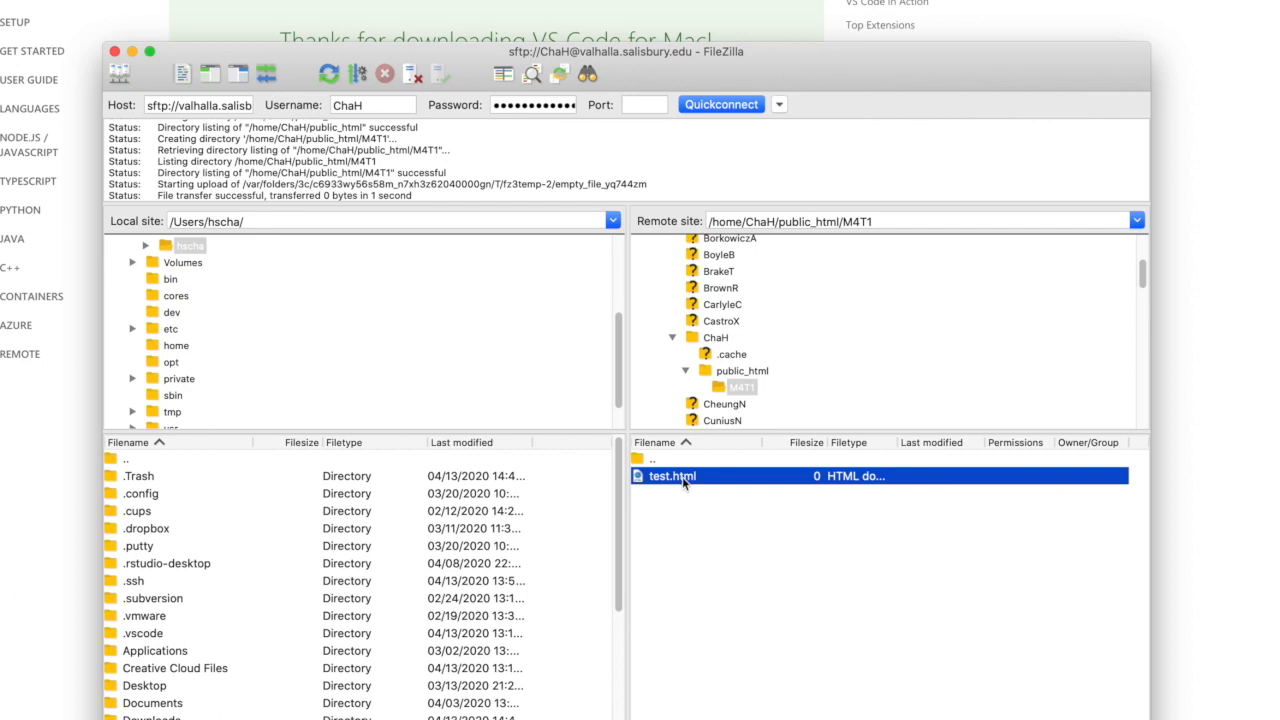
right_click(686, 483)
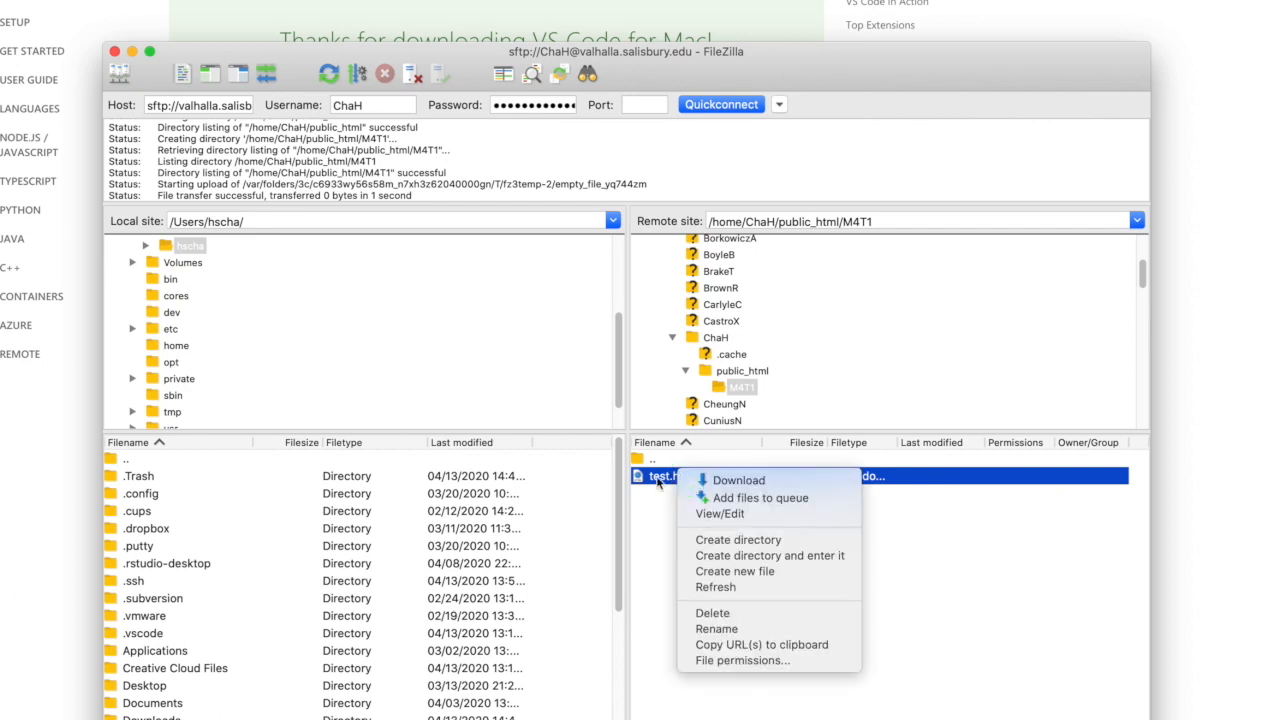
left_click(737, 515)
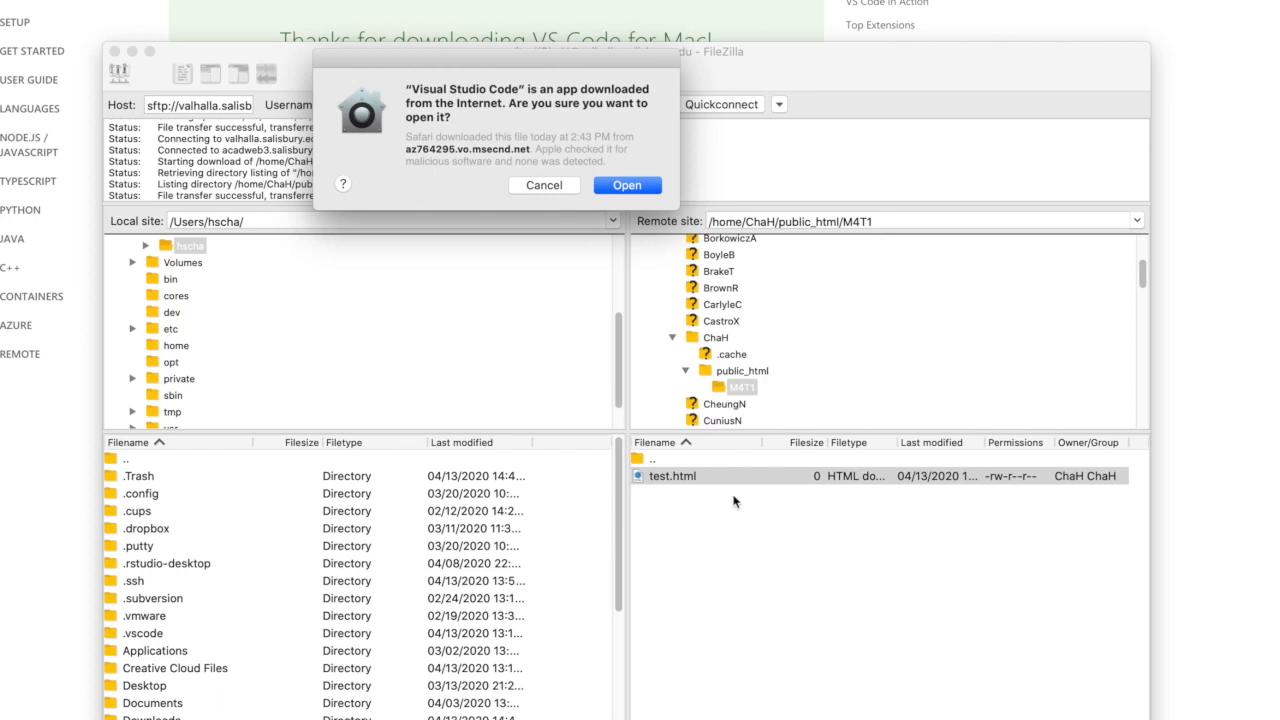
left_click_drag(525, 57, 1112, 138)
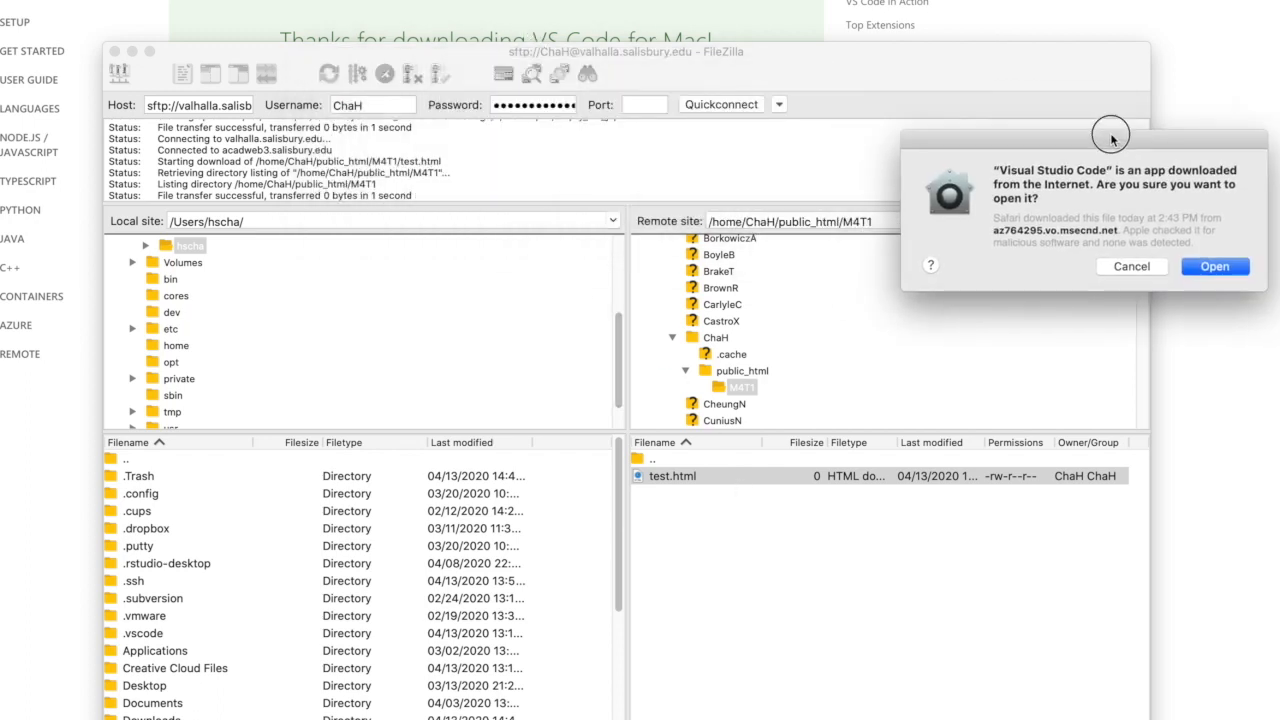
left_click(1132, 267)
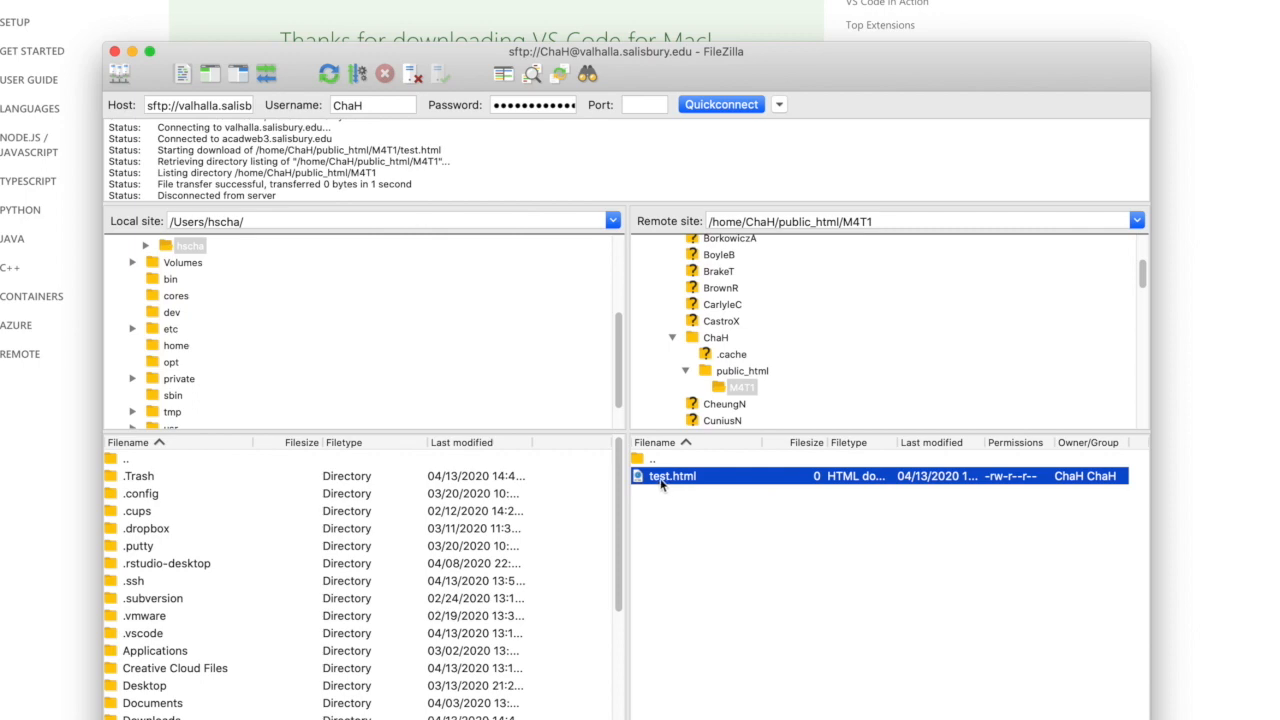
- Open FileZilla's file editing settings and set the default editor option to a custom editor
left_click_drag(850, 76, 789, 34)
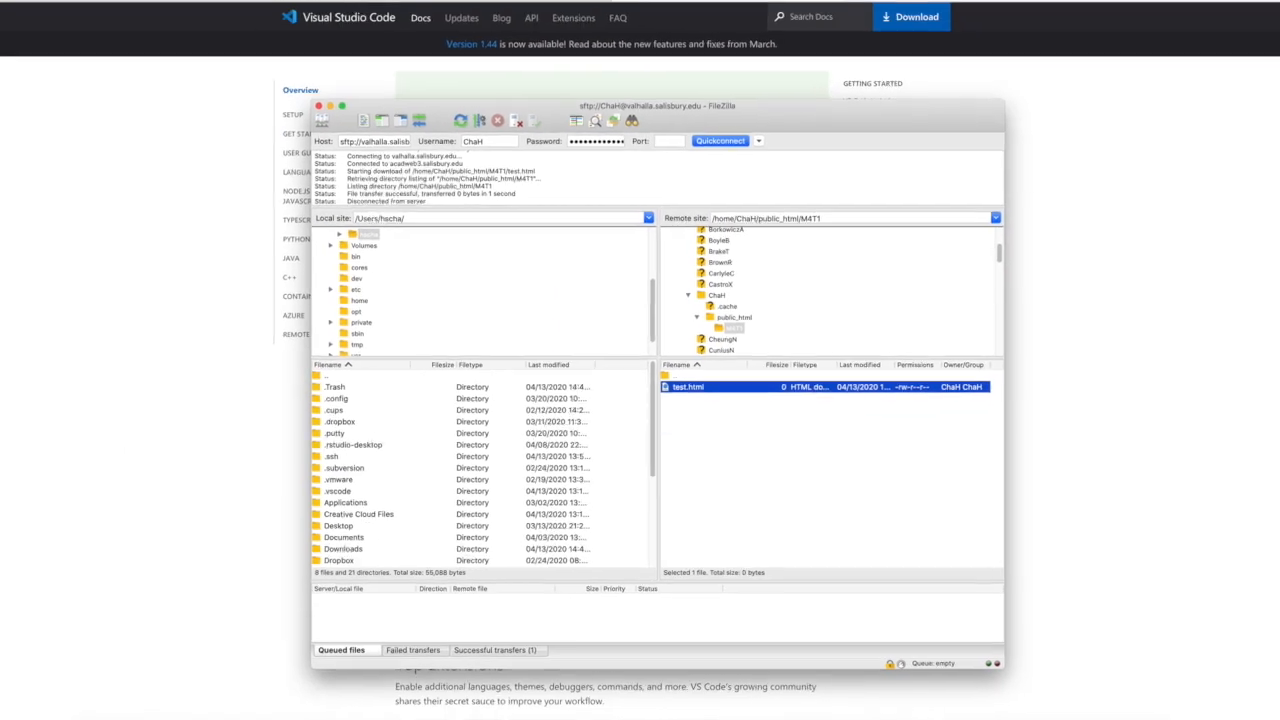
left_click(29, 2)
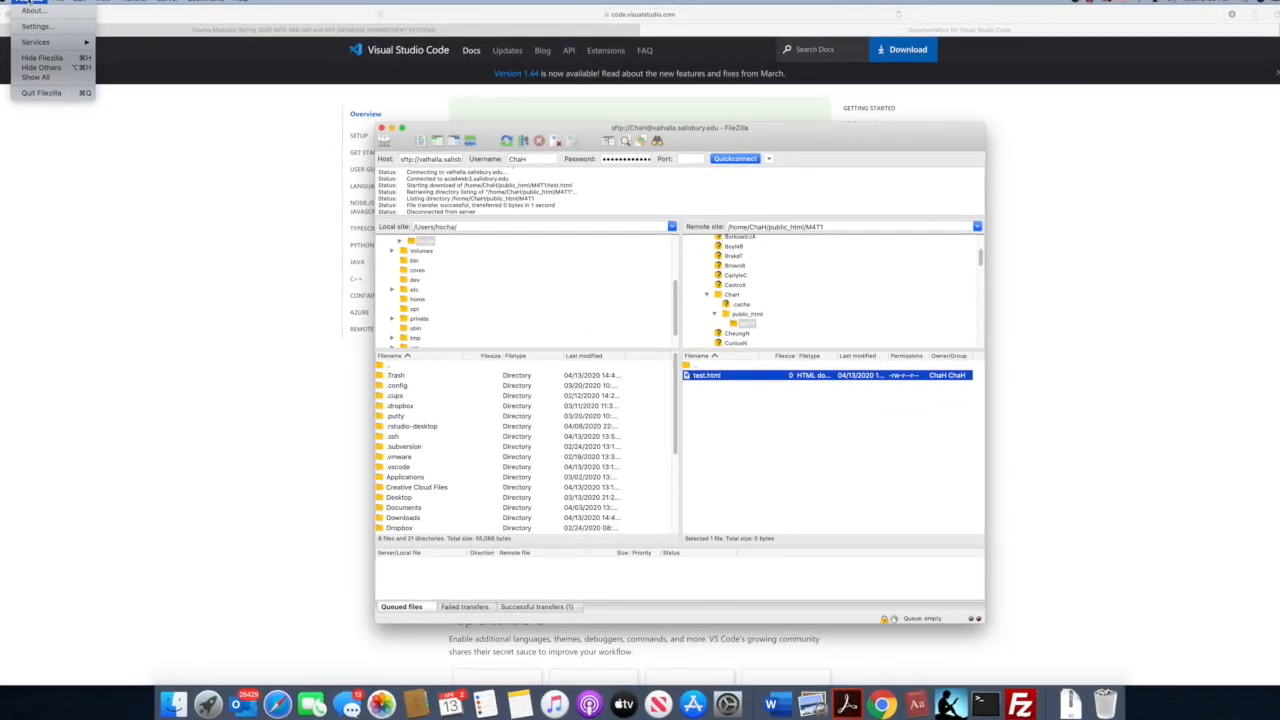
left_click(32, 23)
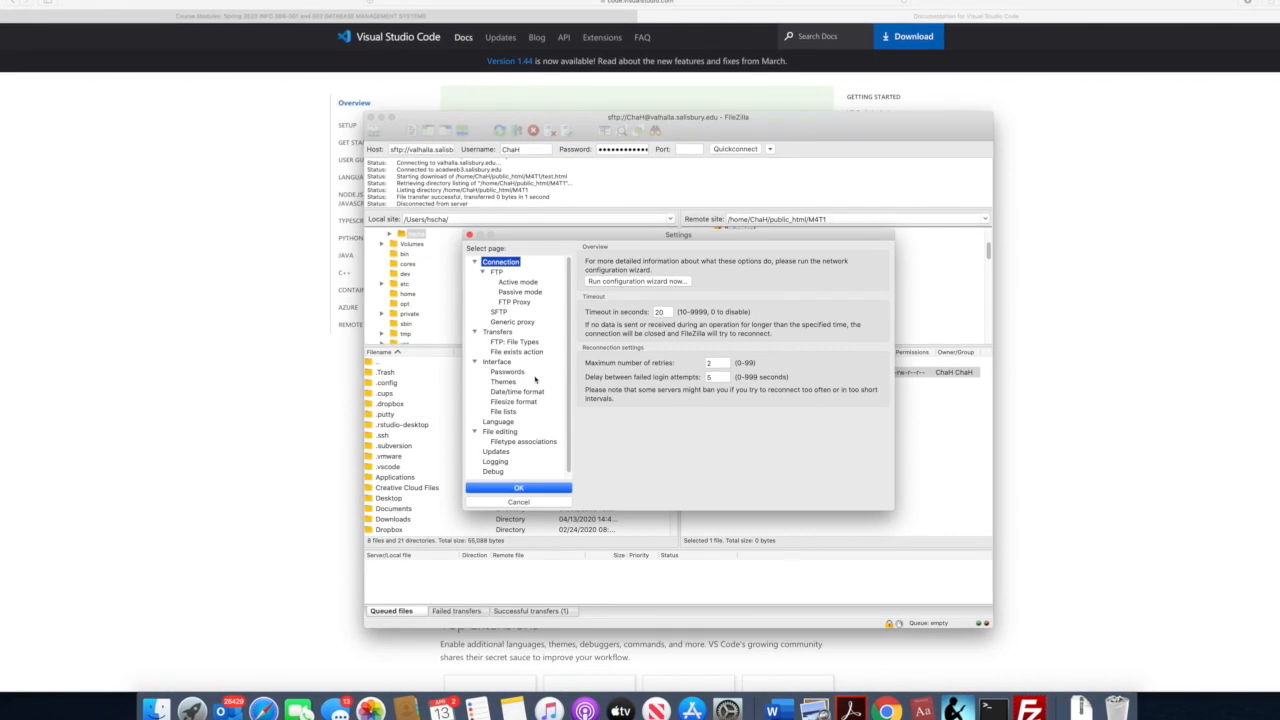
left_click(500, 430)
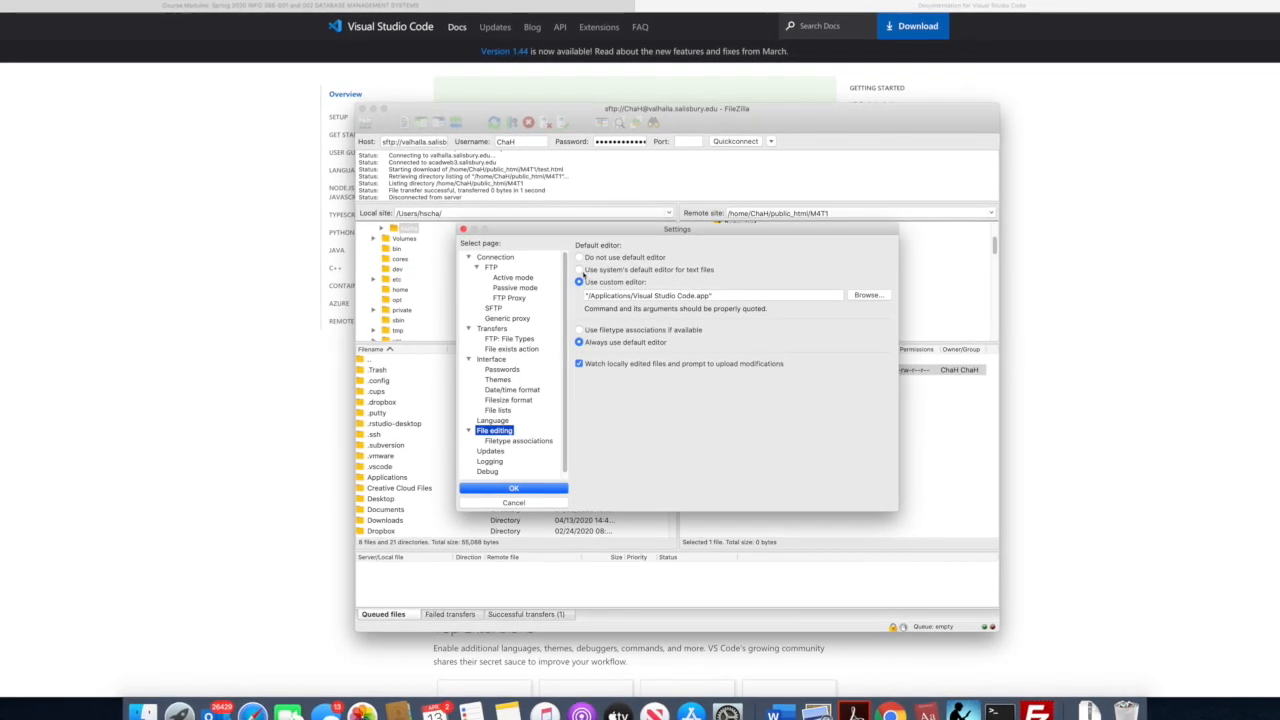
left_click(579, 258)
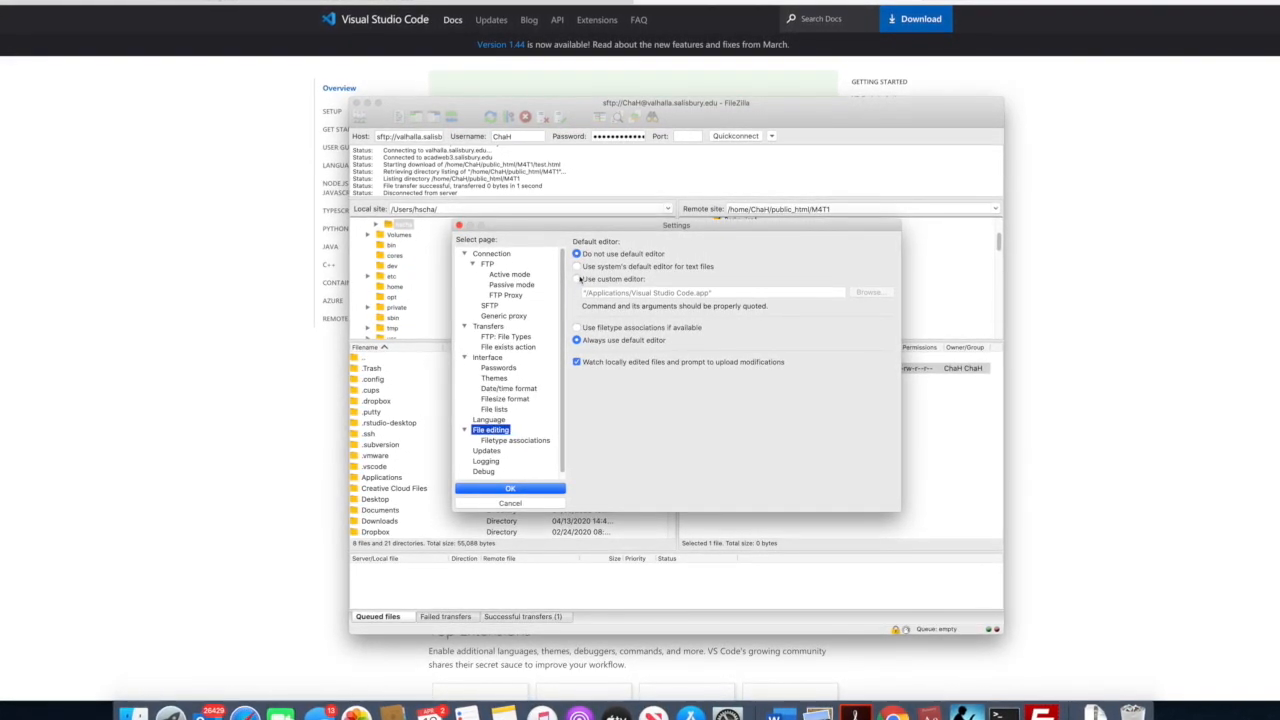
left_click(577, 279)
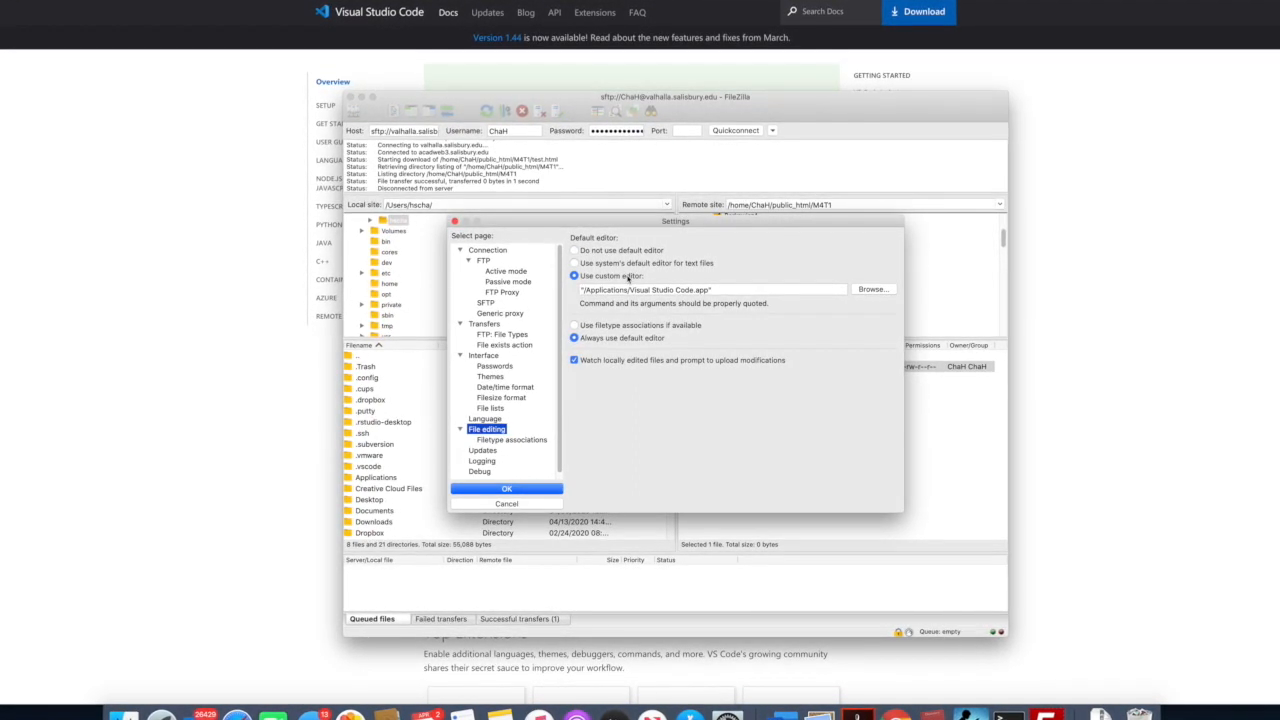
- Choose Visual Studio Code from the Applications folder as the custom editor
left_click(872, 288)
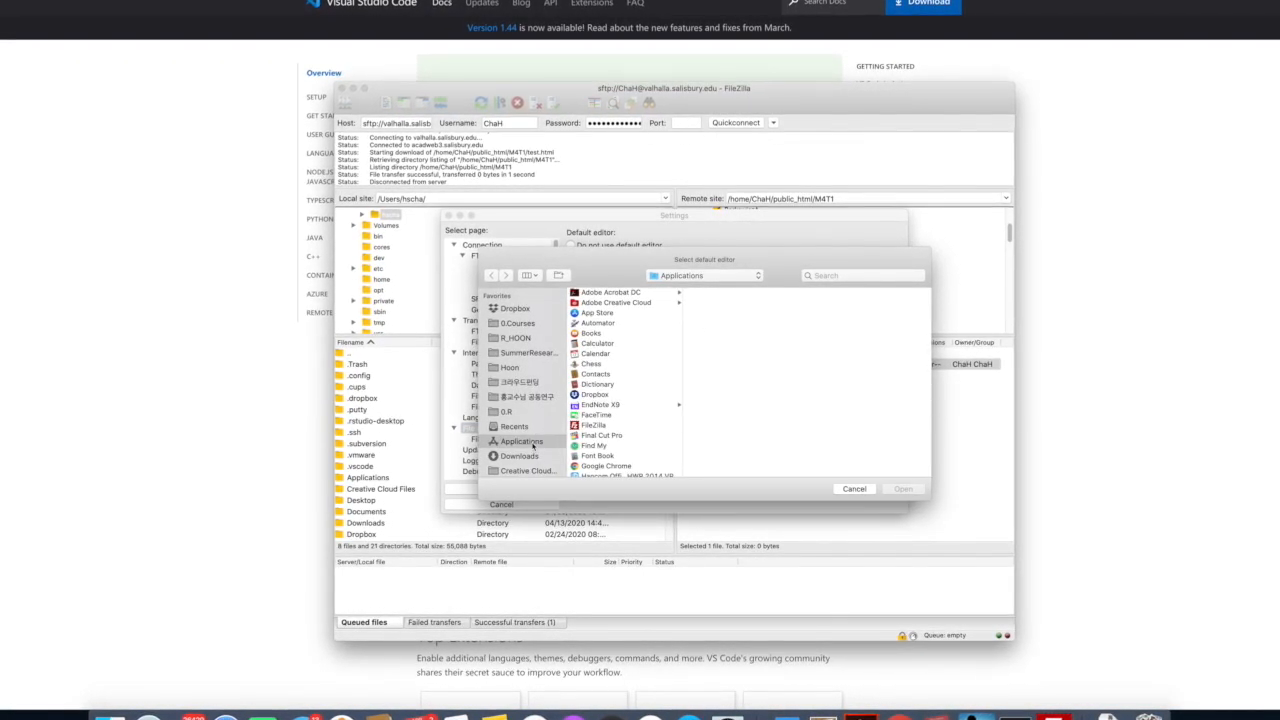
scroll(619, 412, "down", 10)
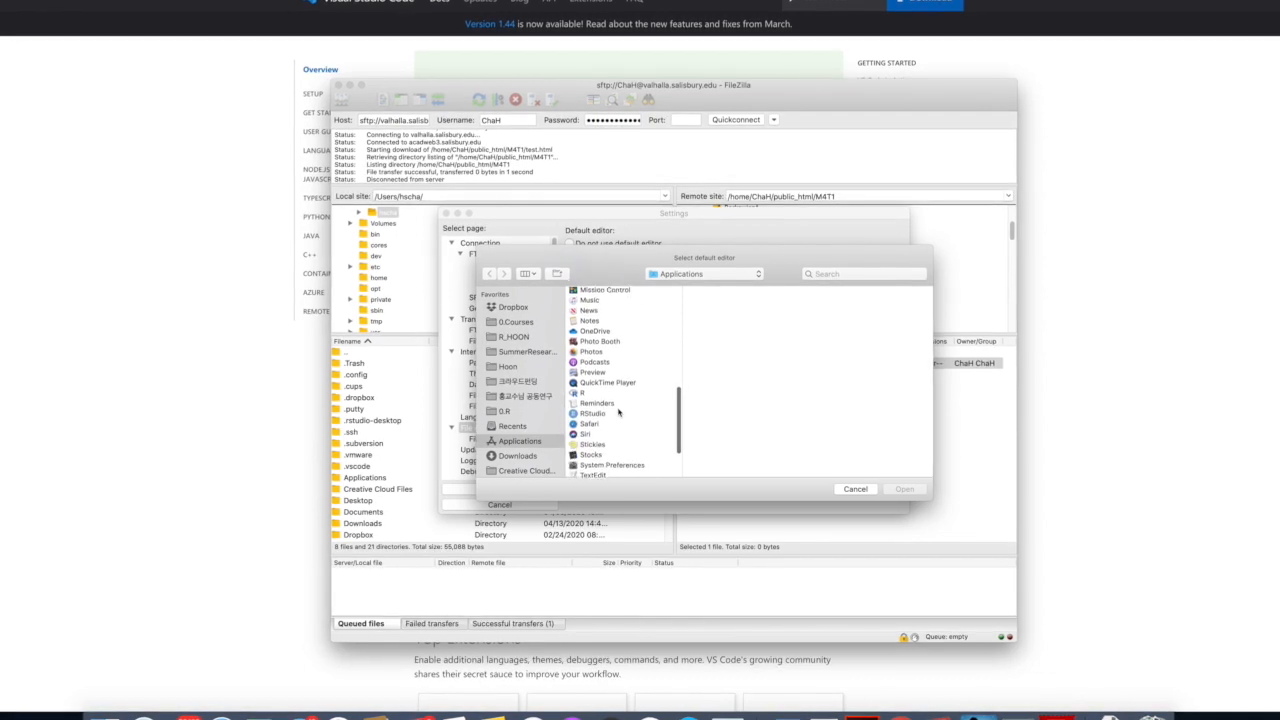
scroll(619, 412, "down", 5)
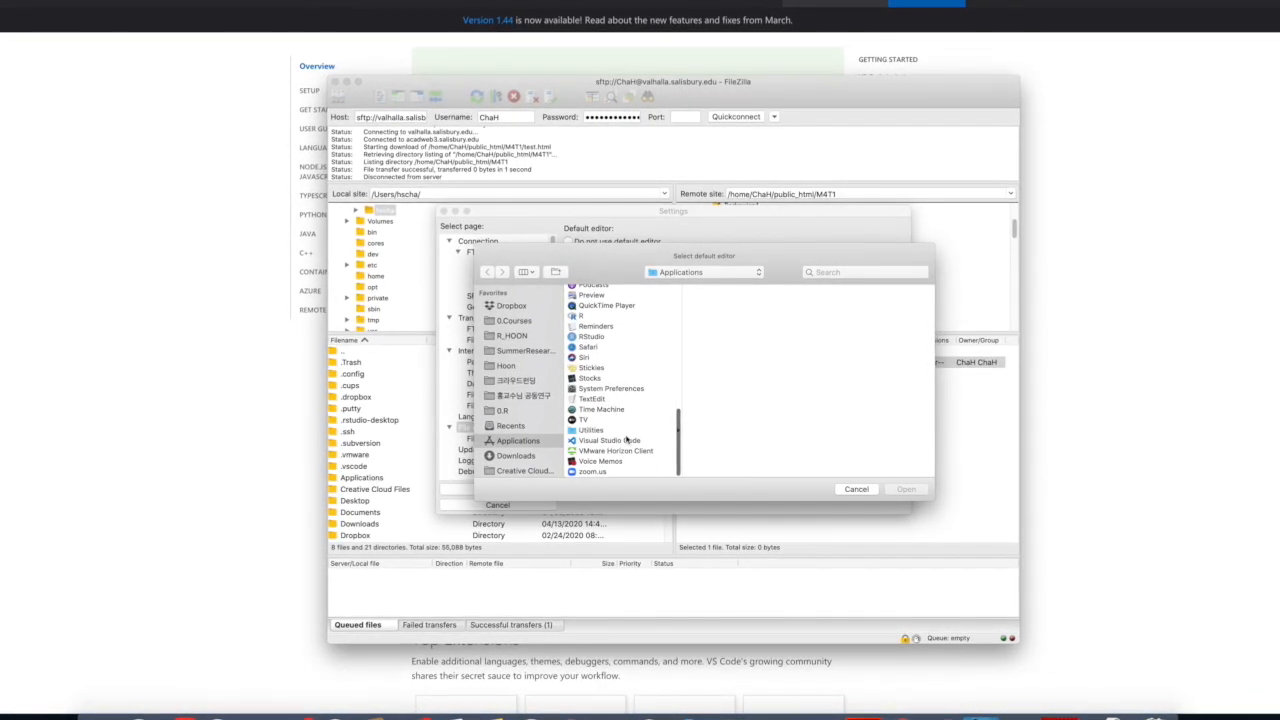
left_click(626, 440)
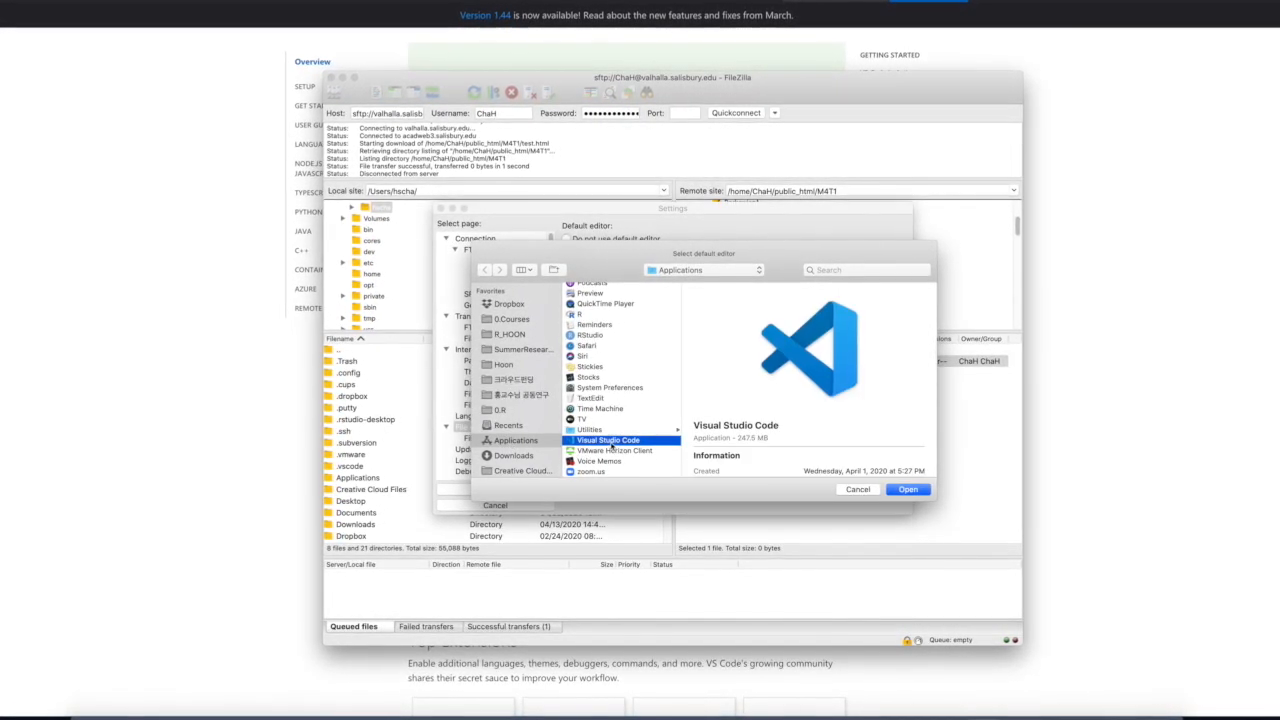
left_click(906, 490)
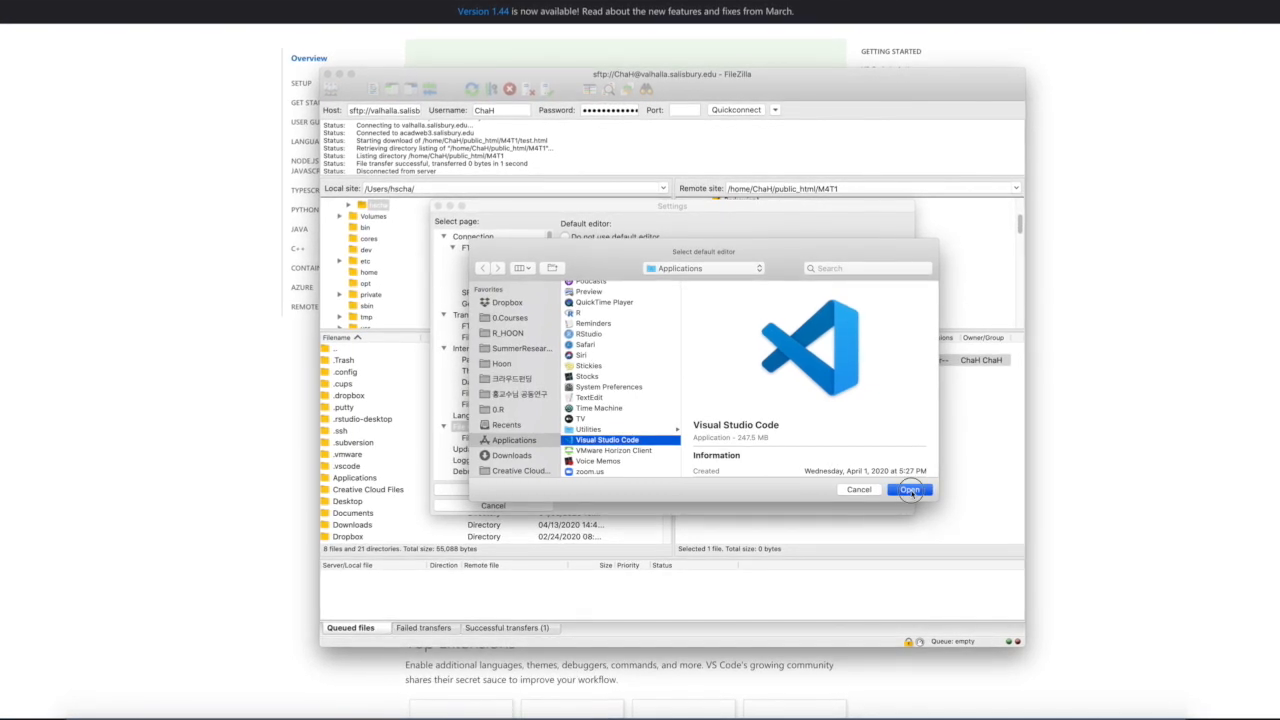
- Check the custom editor path, set files to always use the default editor, and apply the settings
left_click_drag(714, 278, 567, 275)
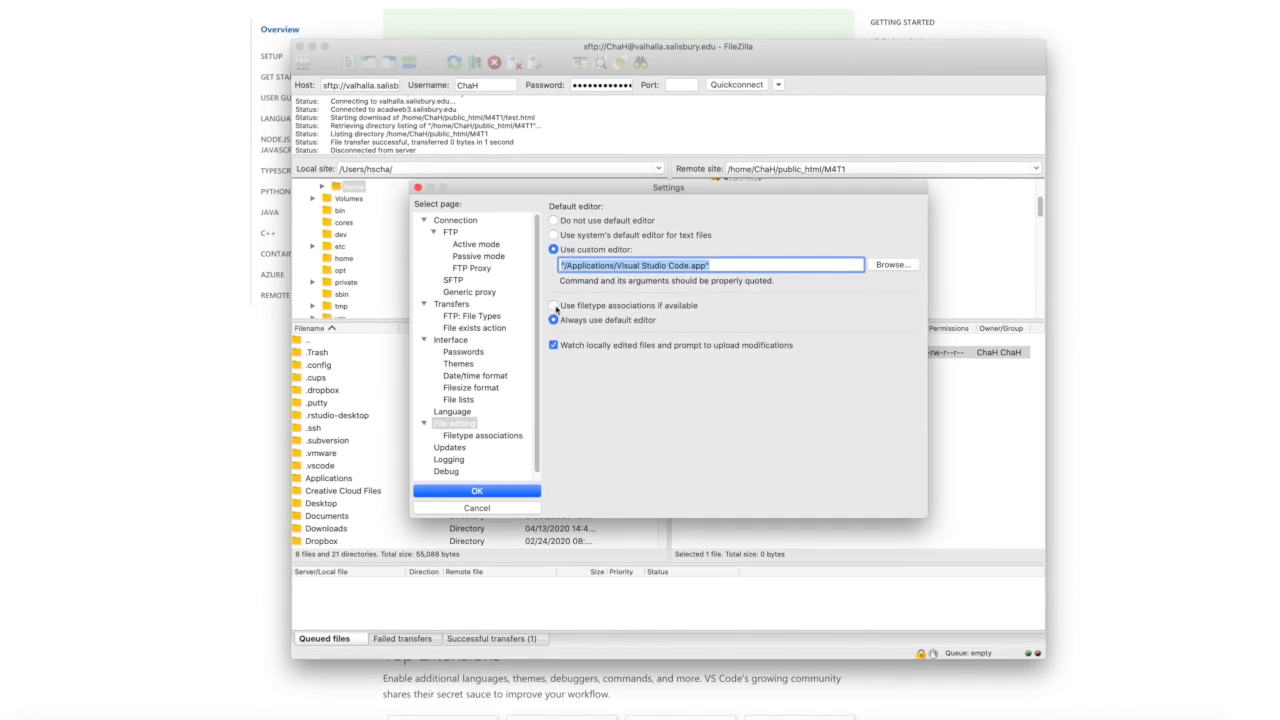
left_click(554, 307)
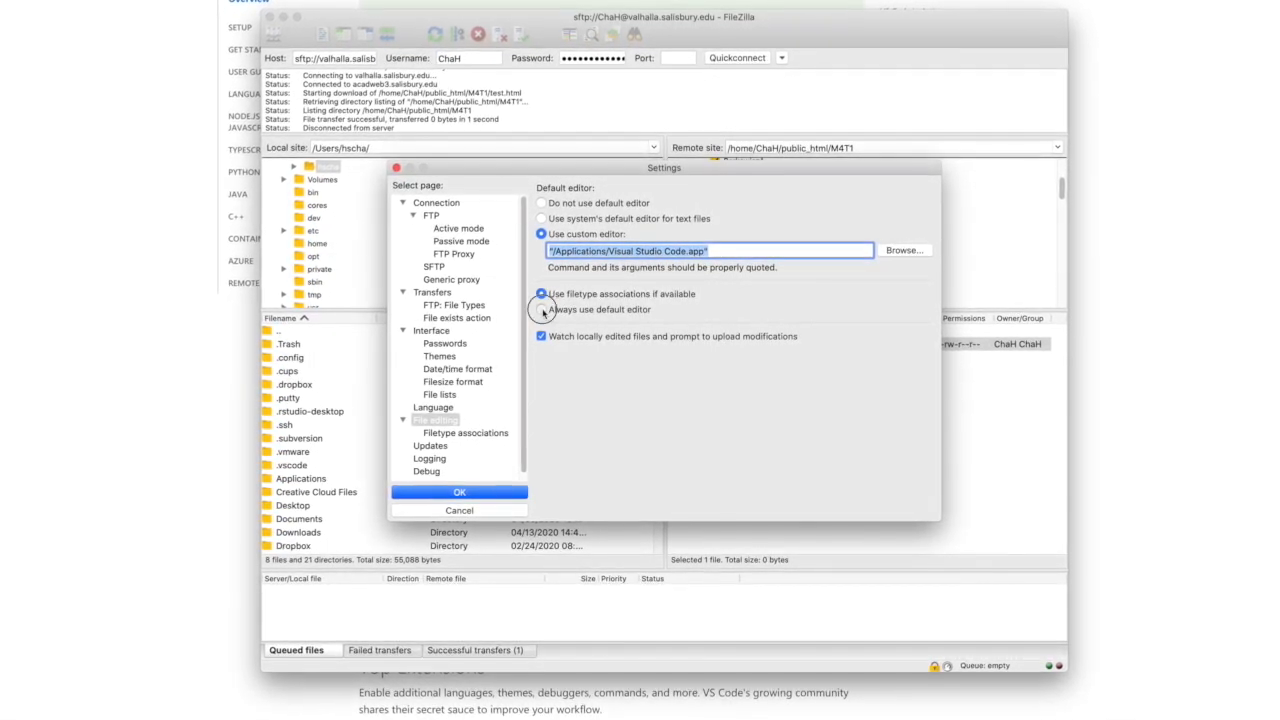
left_click(543, 310)
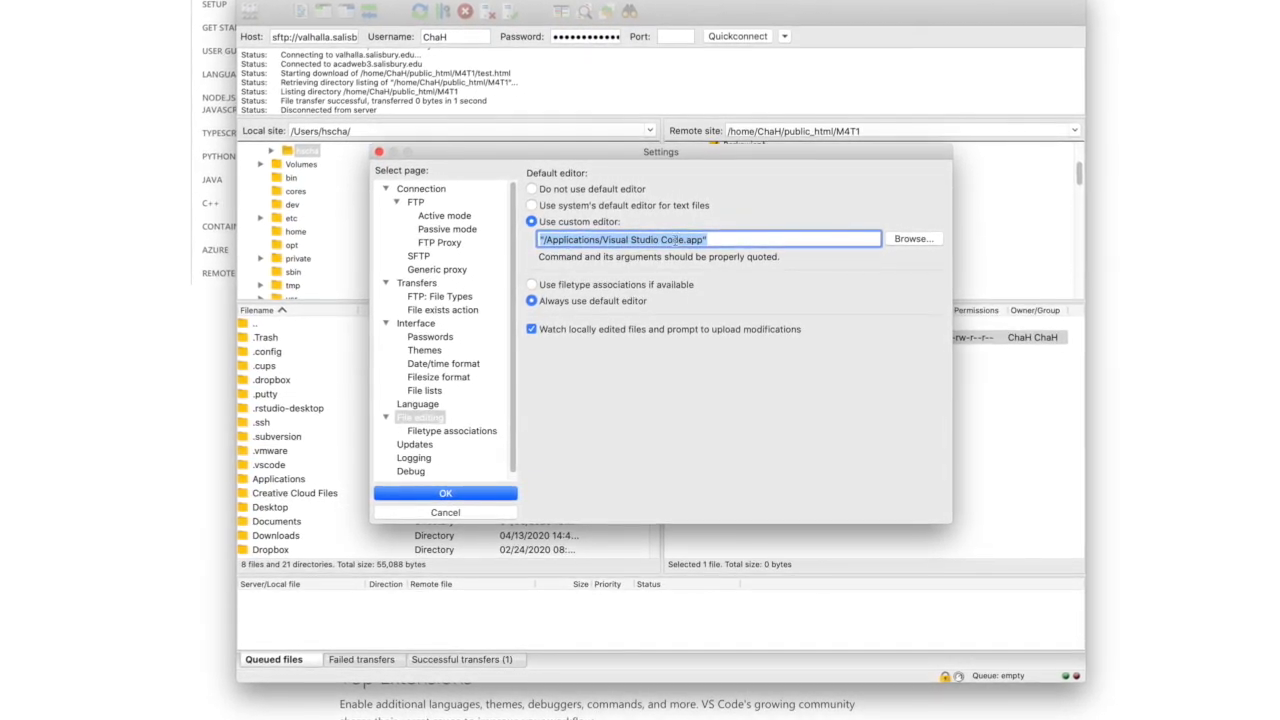
left_click(737, 243)
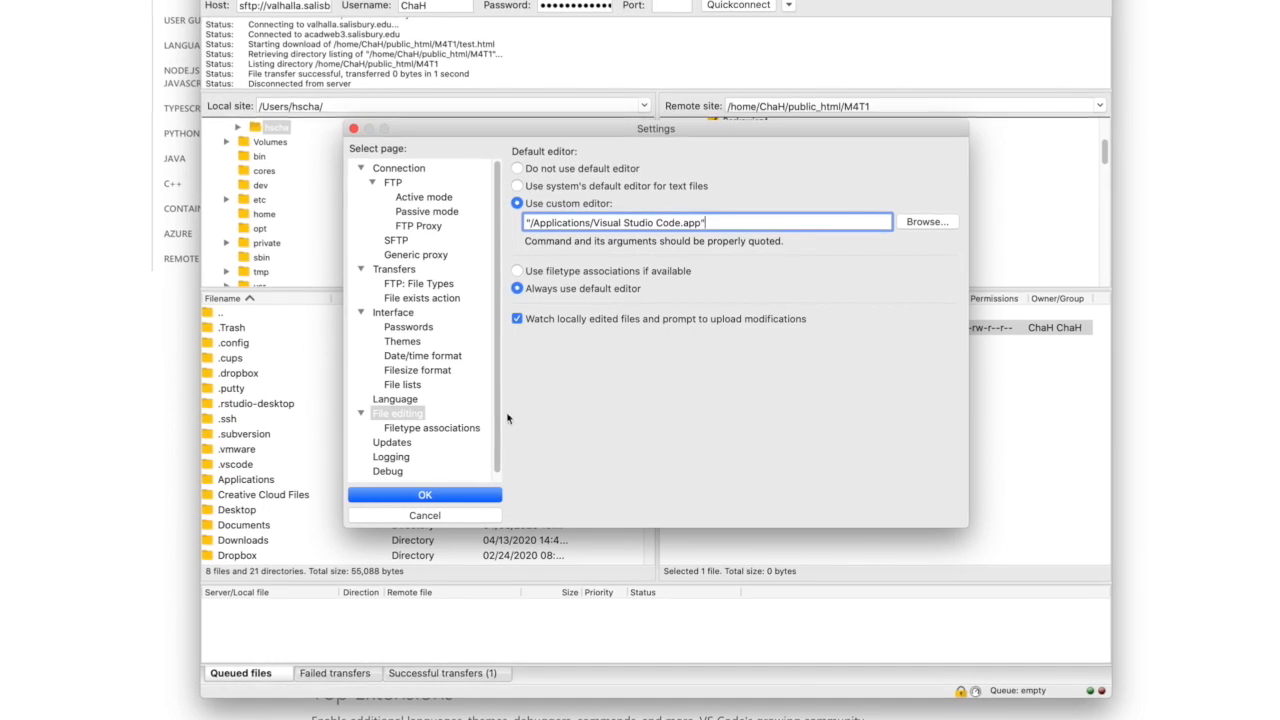
left_click(439, 497)
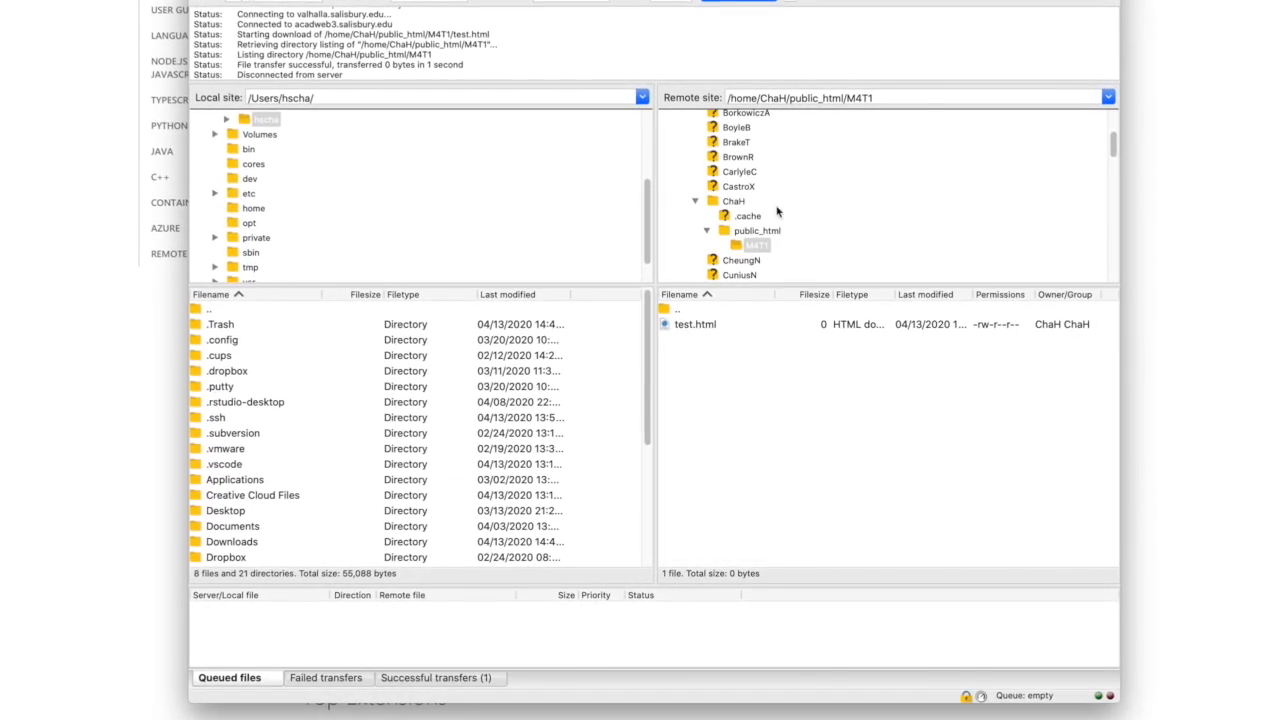
- Open the remote test.html for editing by reopening its local copy, and allow Visual Studio Code to launch
left_click(700, 330)
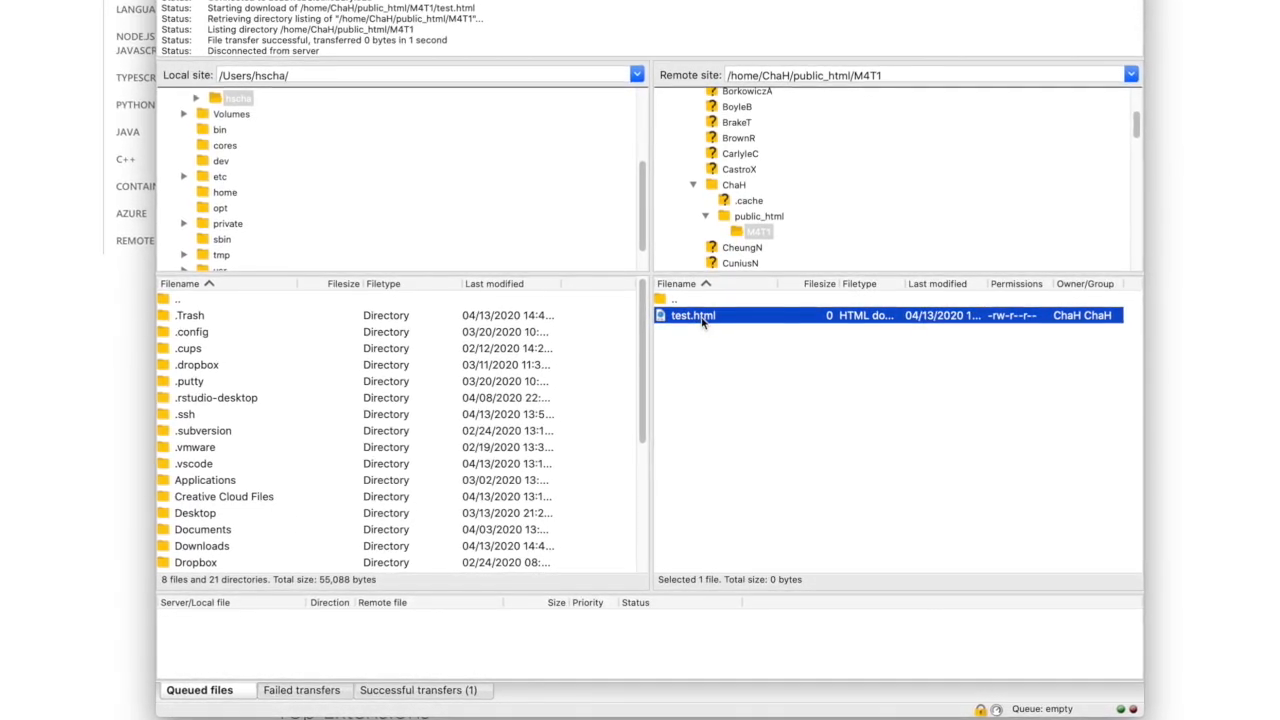
right_click(702, 320)
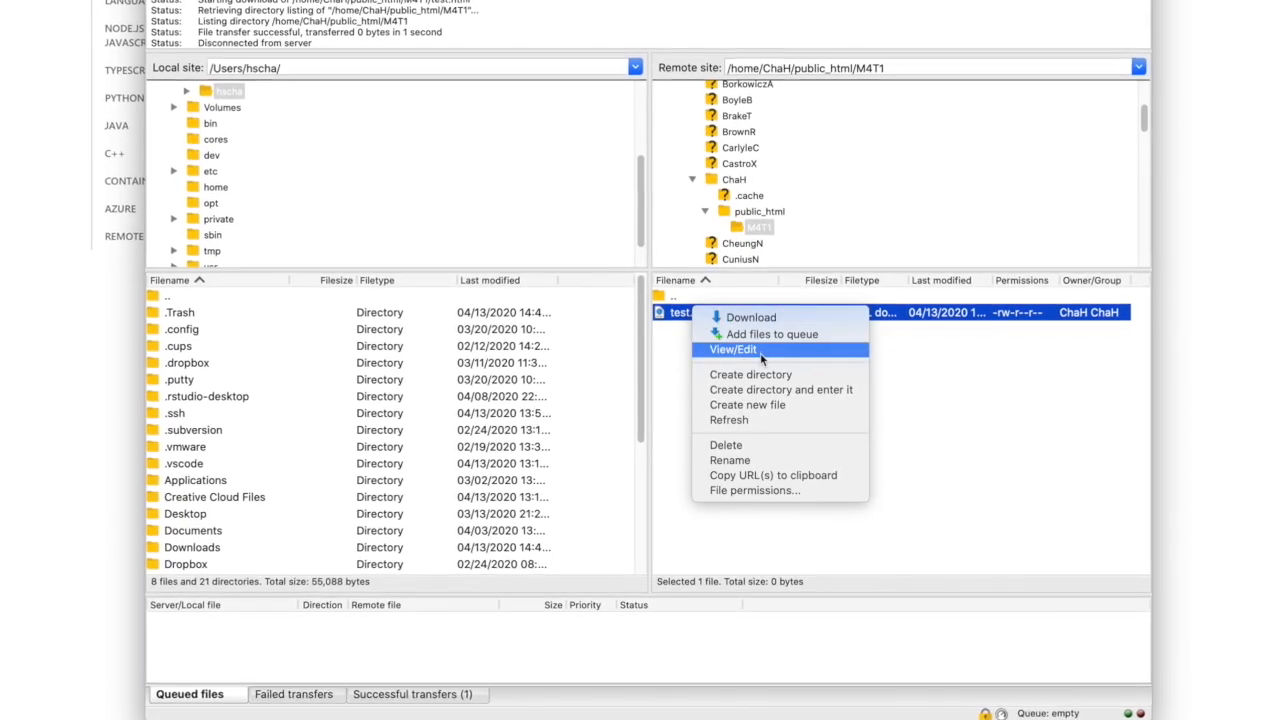
left_click(761, 355)
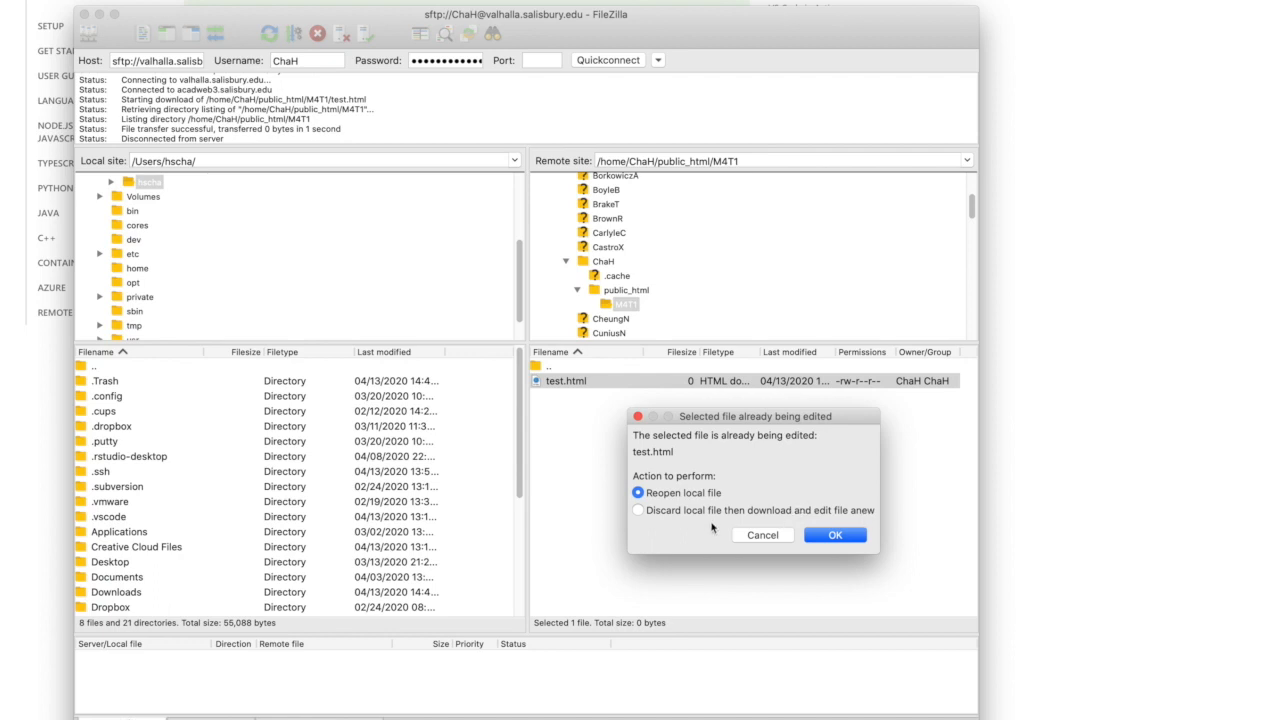
left_click(836, 536)
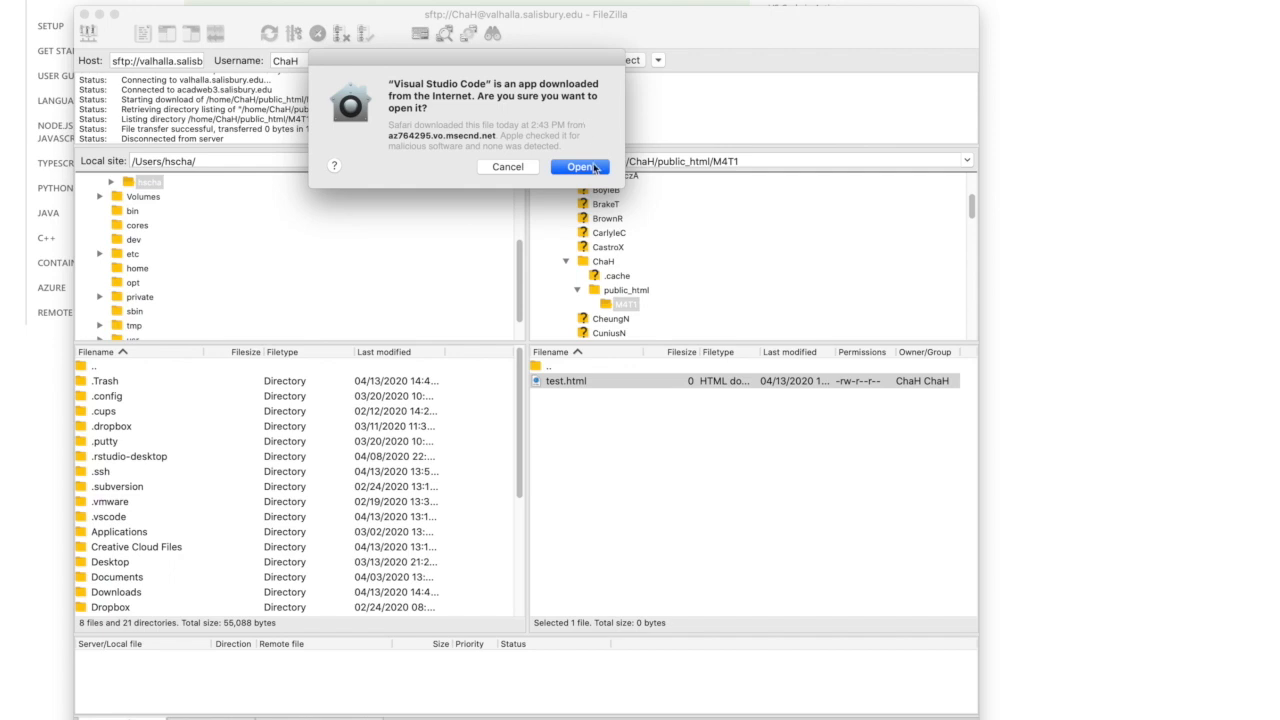
left_click(597, 170)
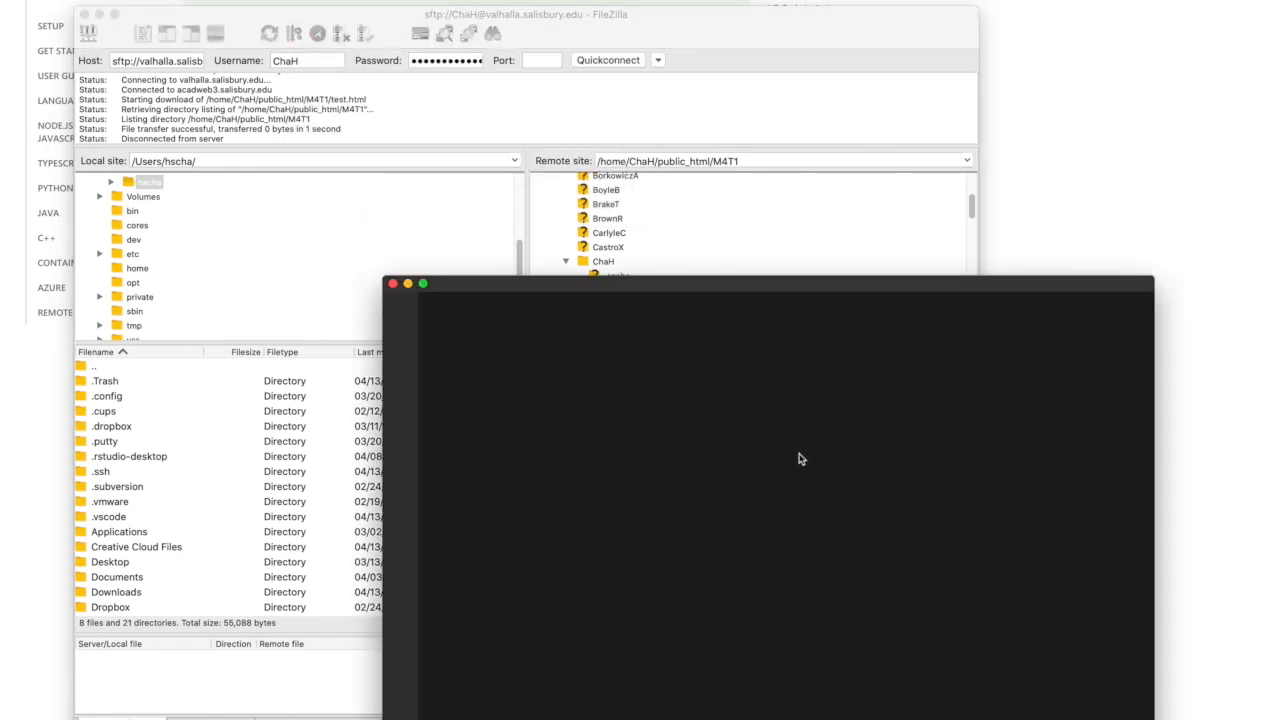
left_click_drag(822, 288, 771, 211)
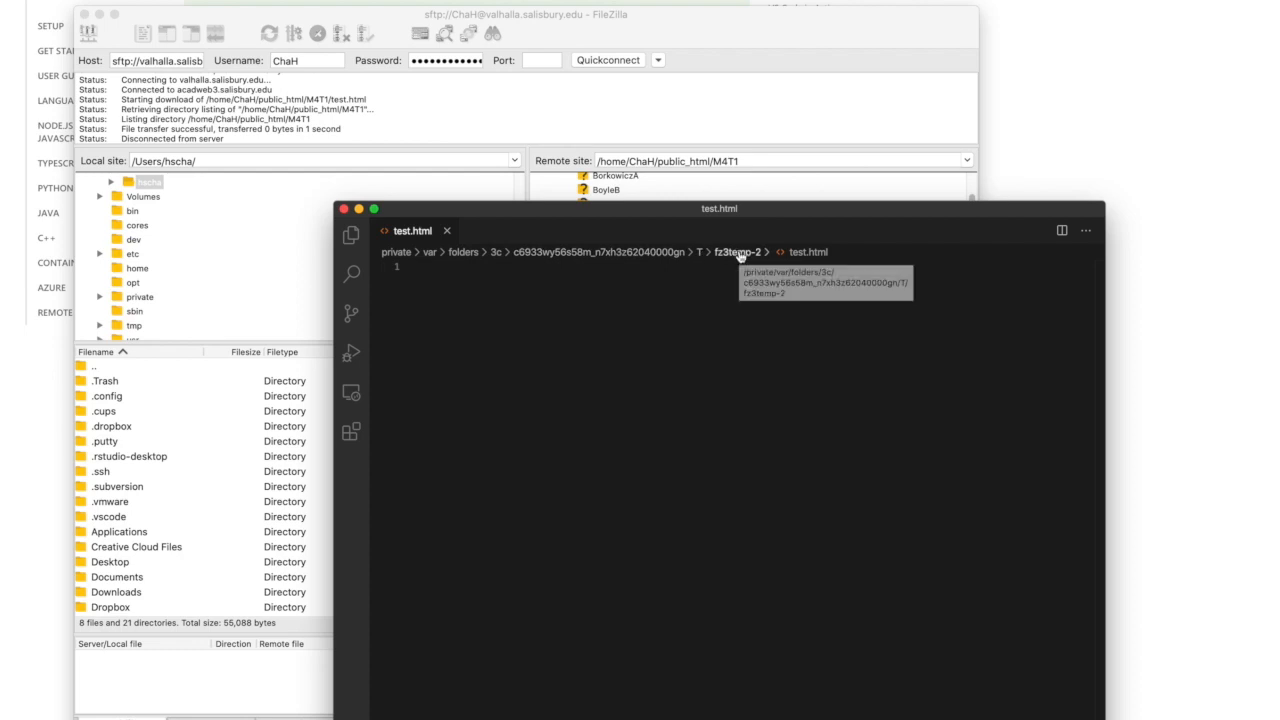
left_click_drag(790, 213, 938, 260)
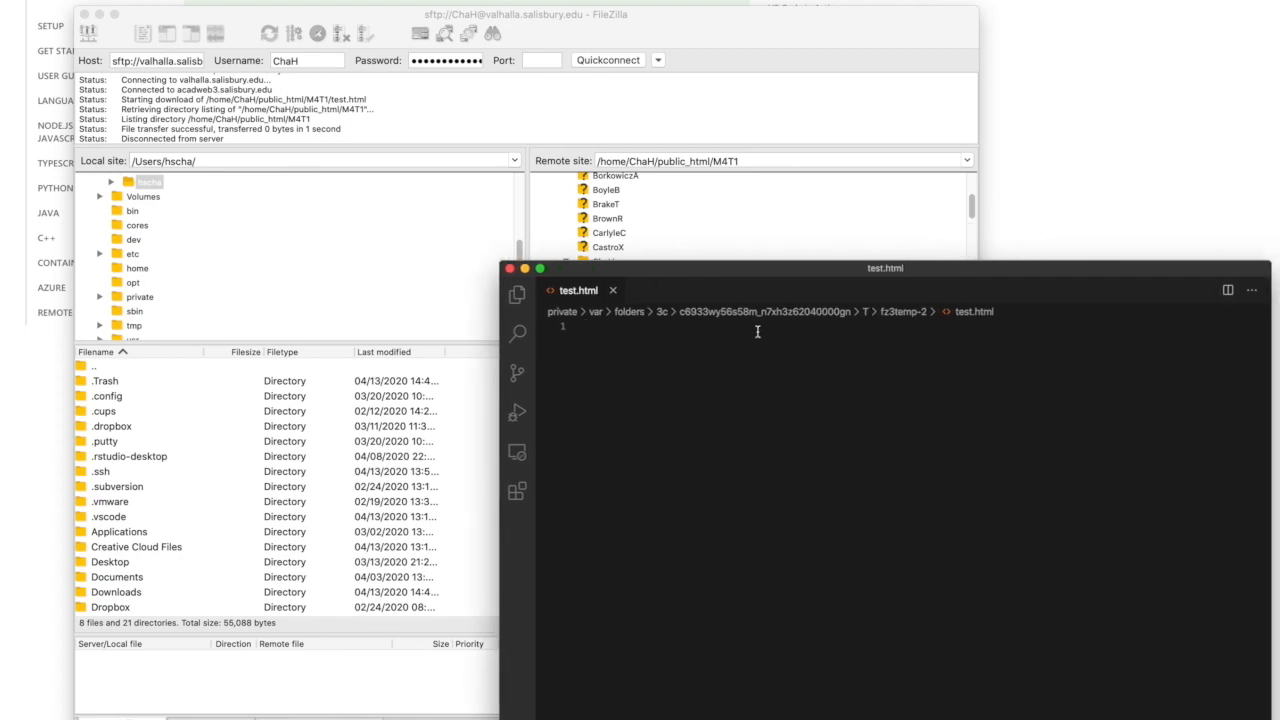
- Add an html element to test.html with an empty p element nested inside it, each spread over separate lines
type("html")
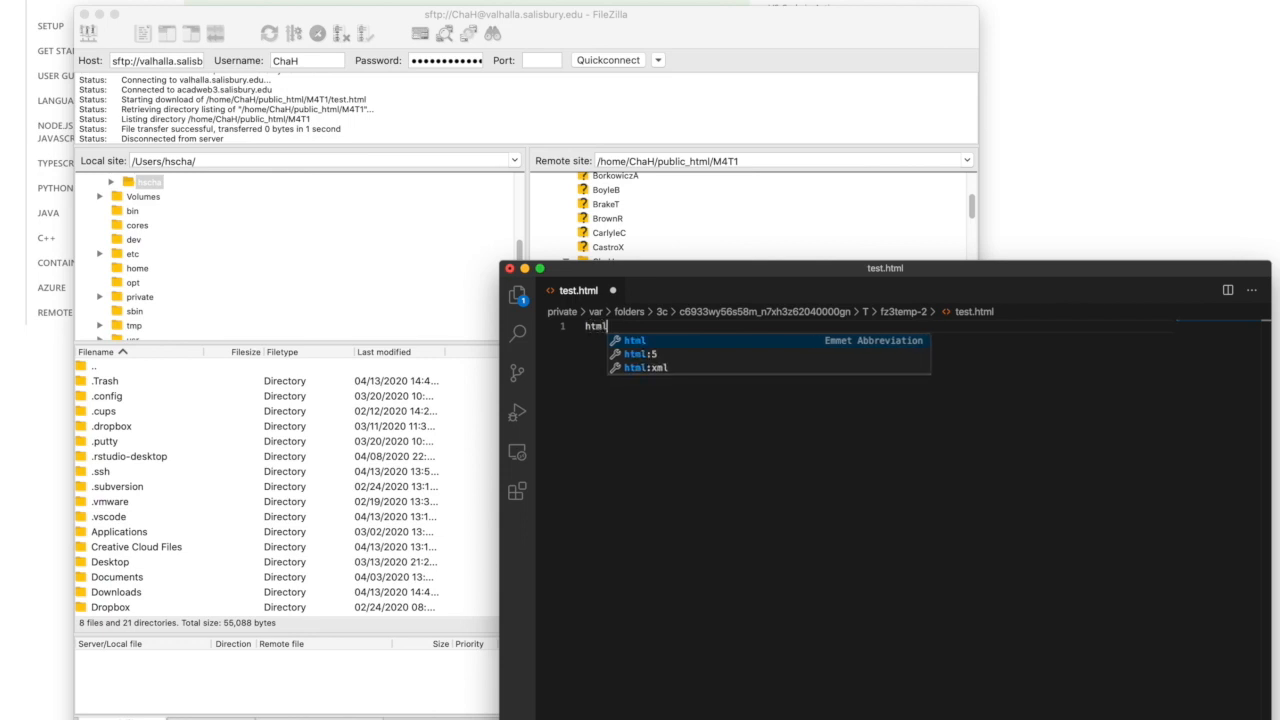
key("Tab")
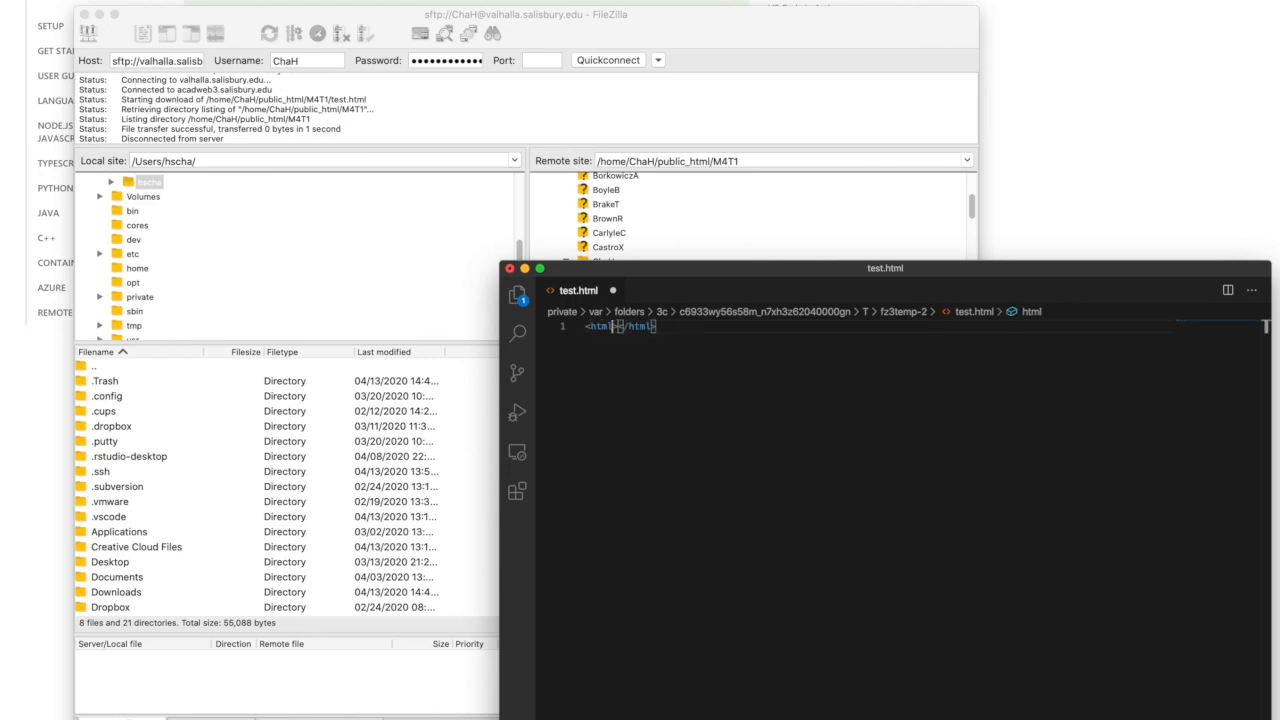
key("Return")
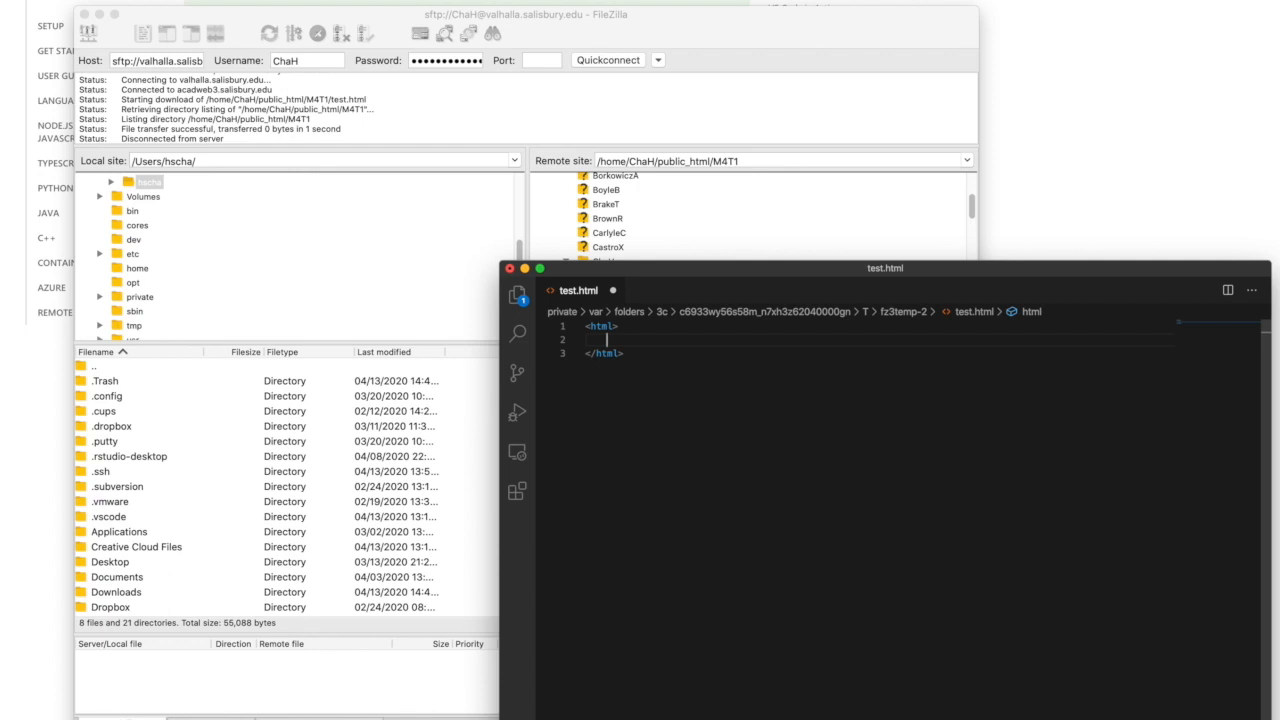
type("p")
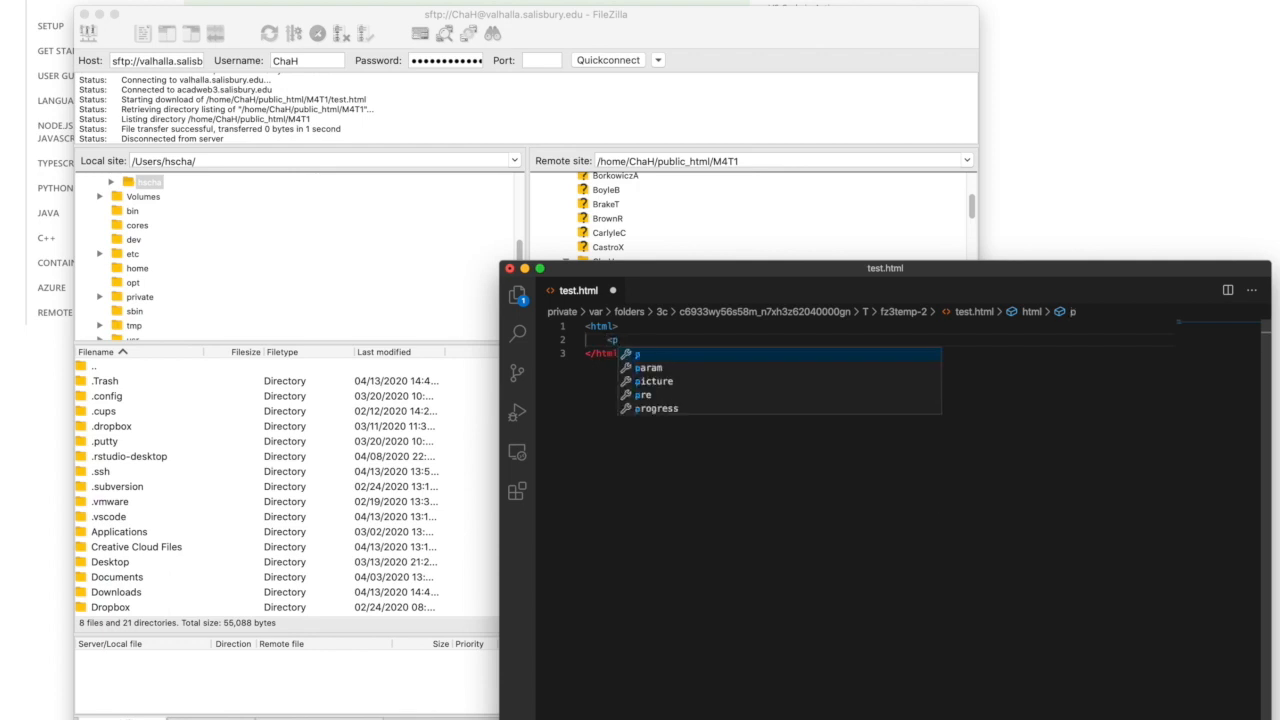
key("Tab")
key("Return")
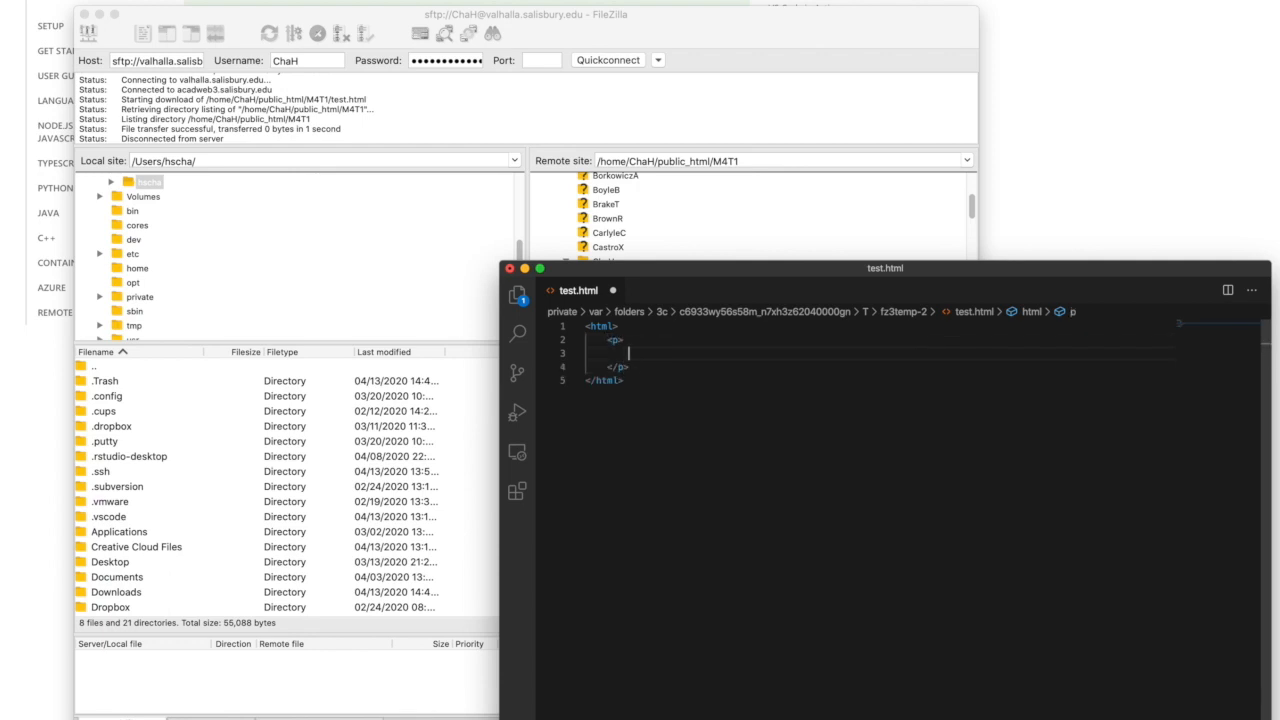
- Enter "This is my first paragraph" as the content of the p element and save test.html
type("This ")
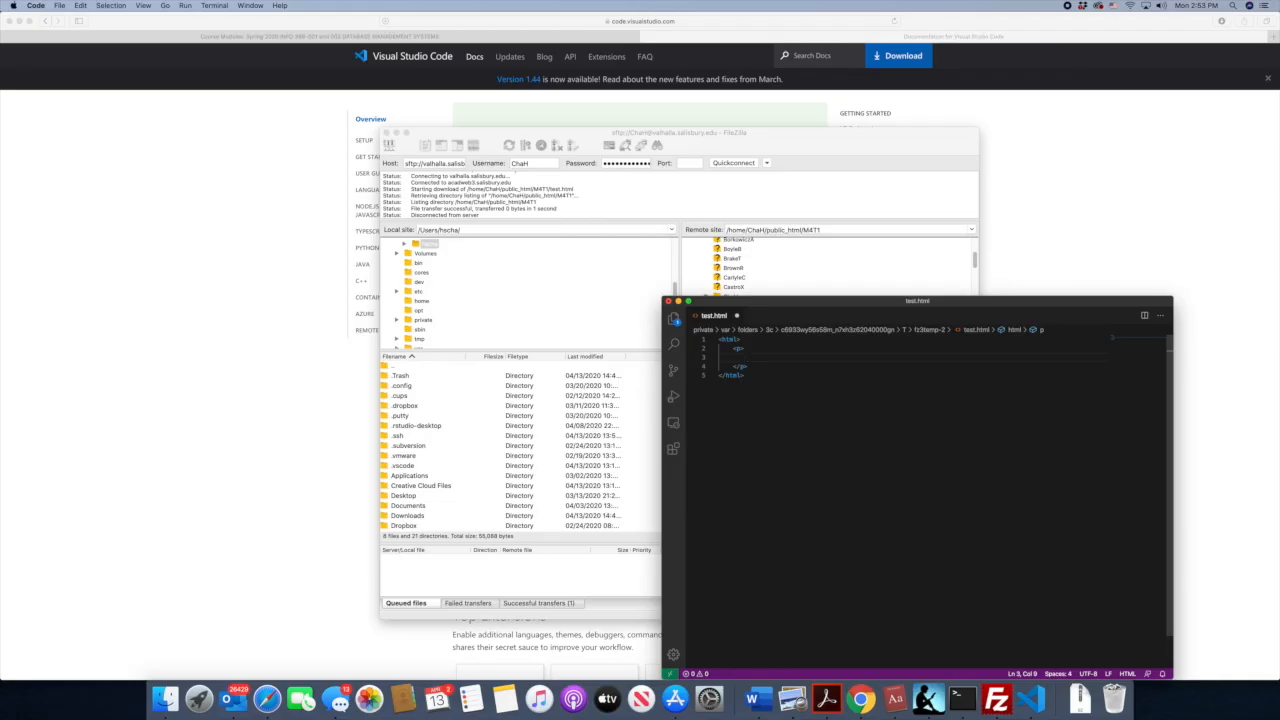
type("is my first paragraph")
left_click_drag(795, 303, 791, 271)
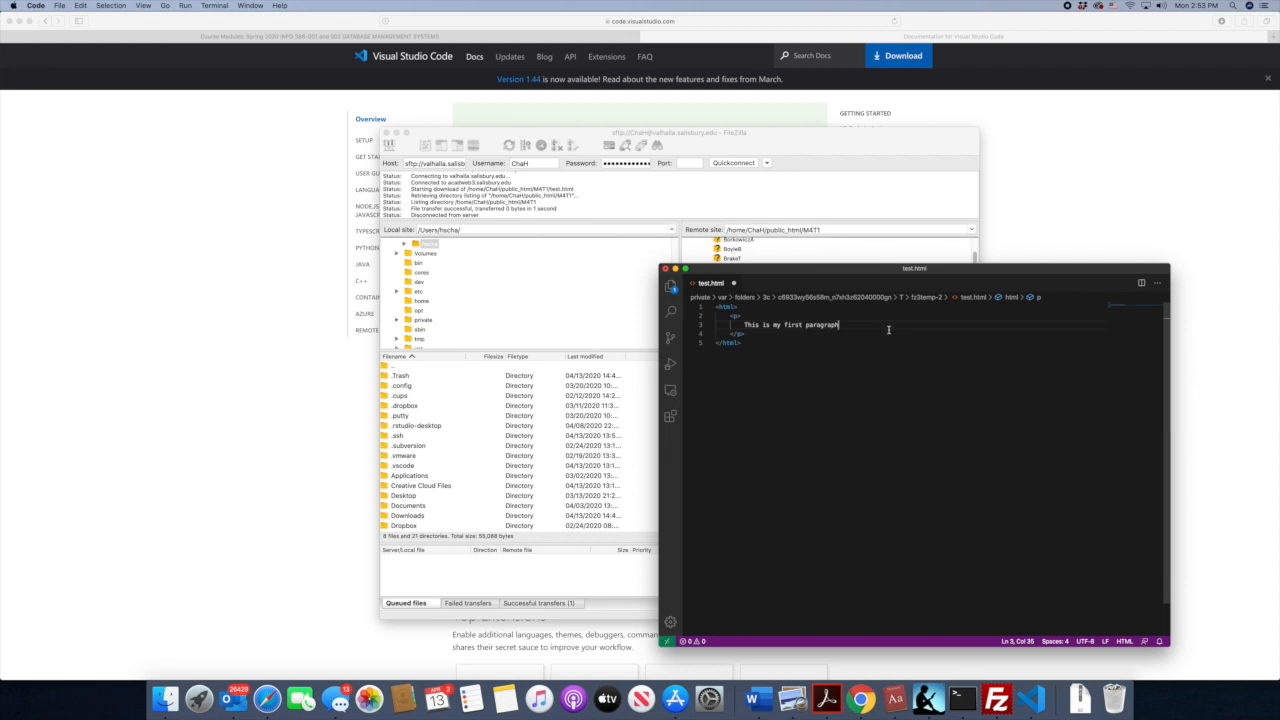
left_click(60, 6)
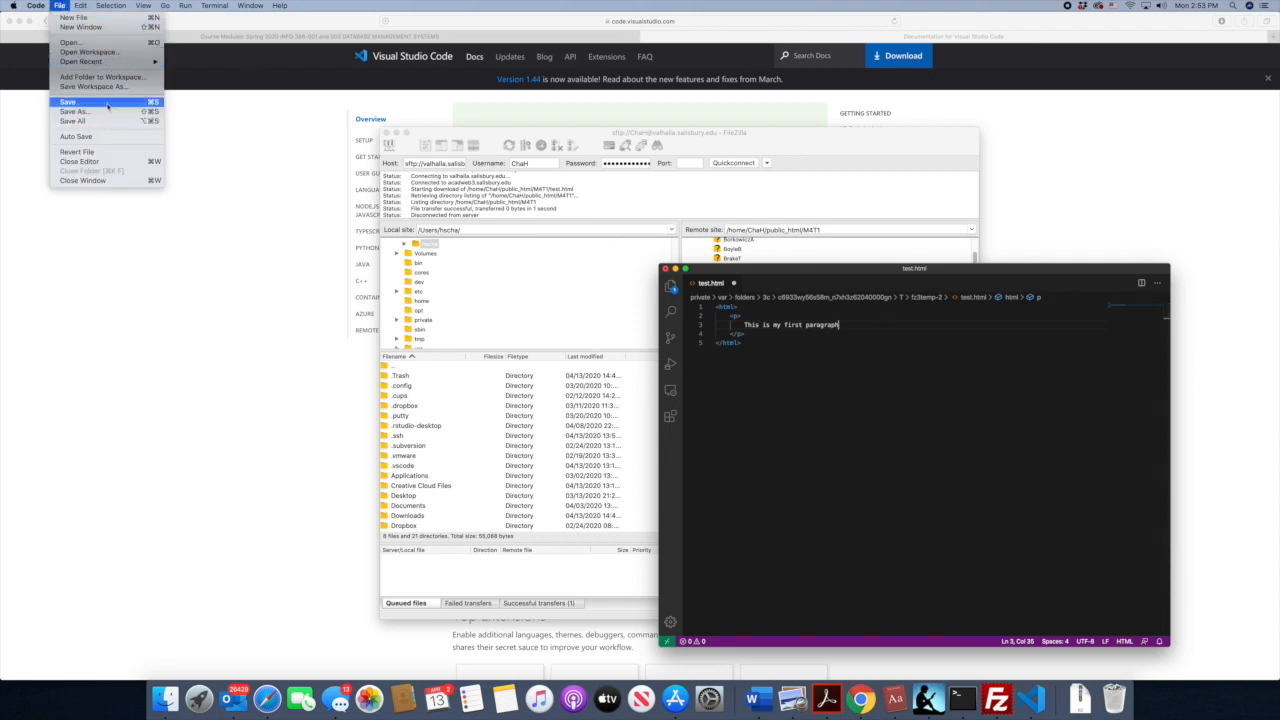
key("super+s")
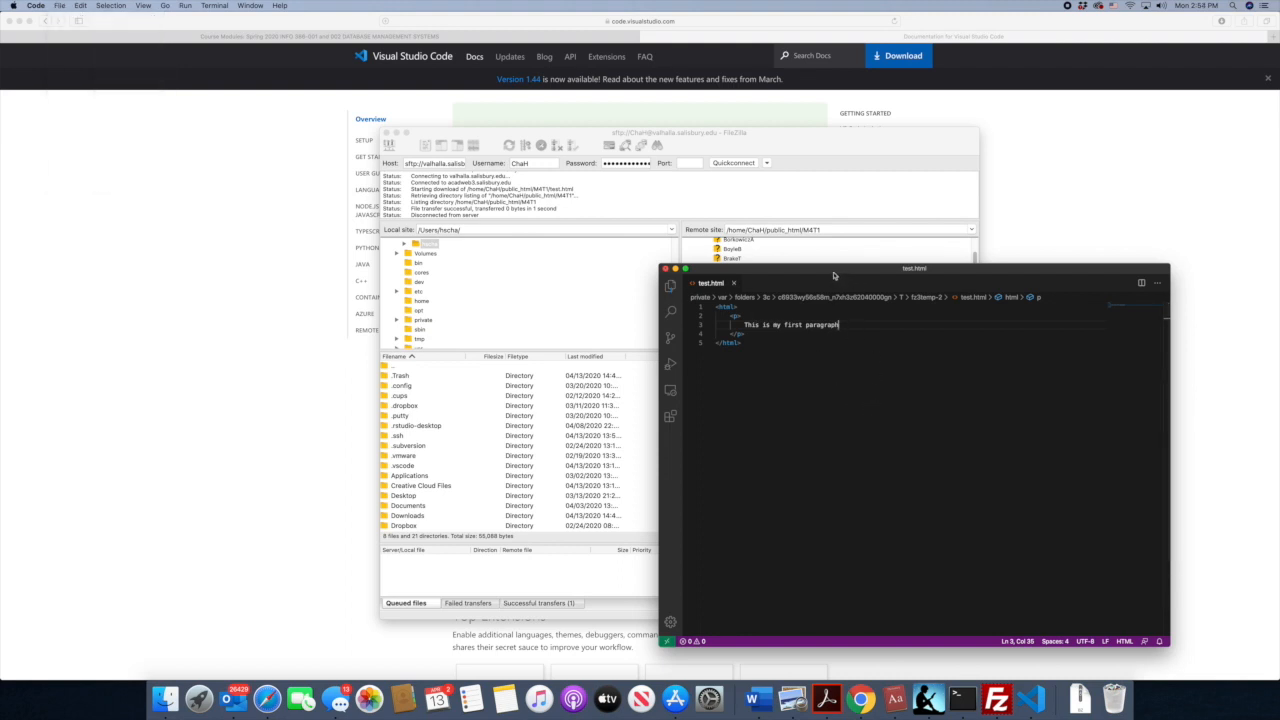
- Switch to FileZilla and agree to upload the changed test.html back to the server
left_click_drag(839, 271, 879, 271)
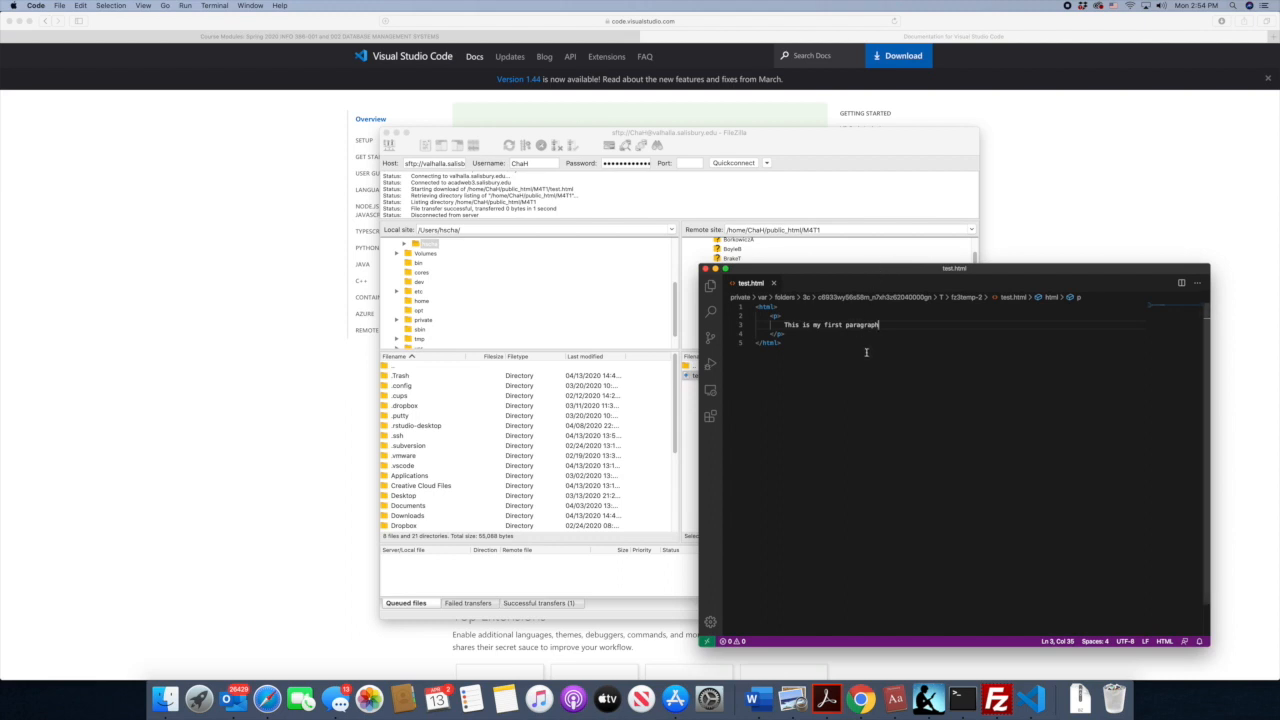
left_click_drag(769, 273, 616, 306)
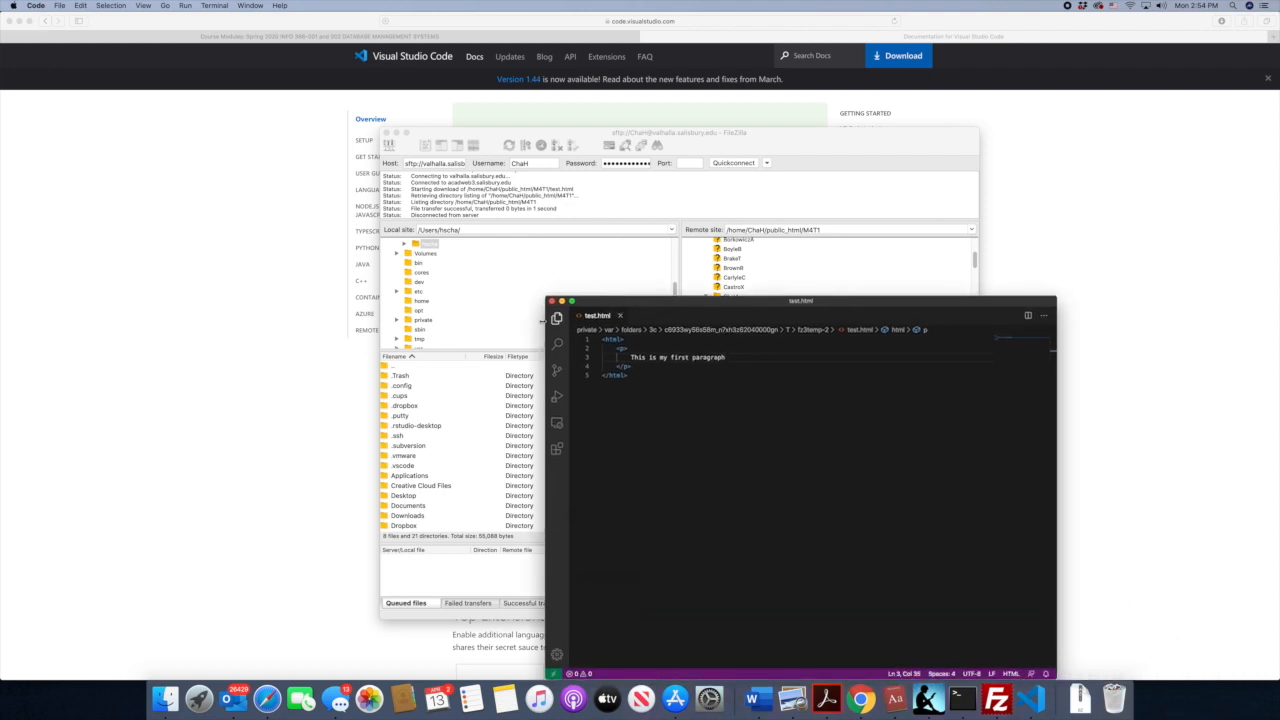
left_click(608, 280)
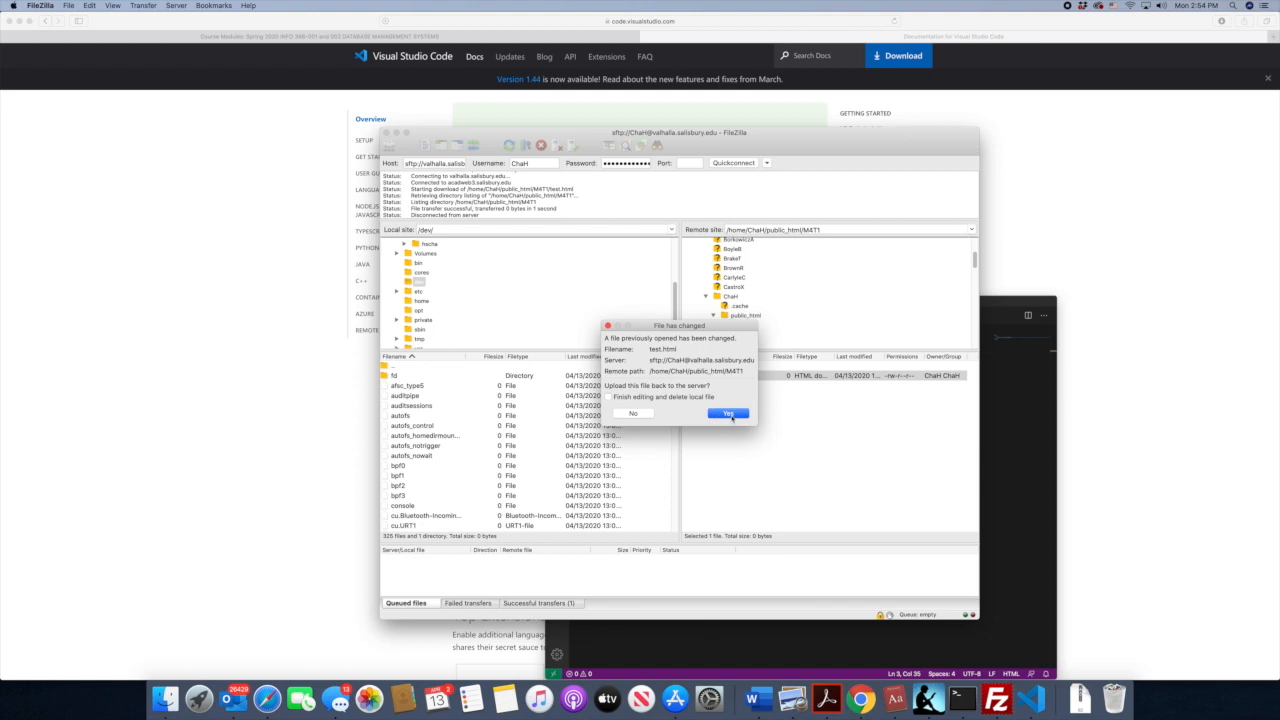
left_click(729, 414)
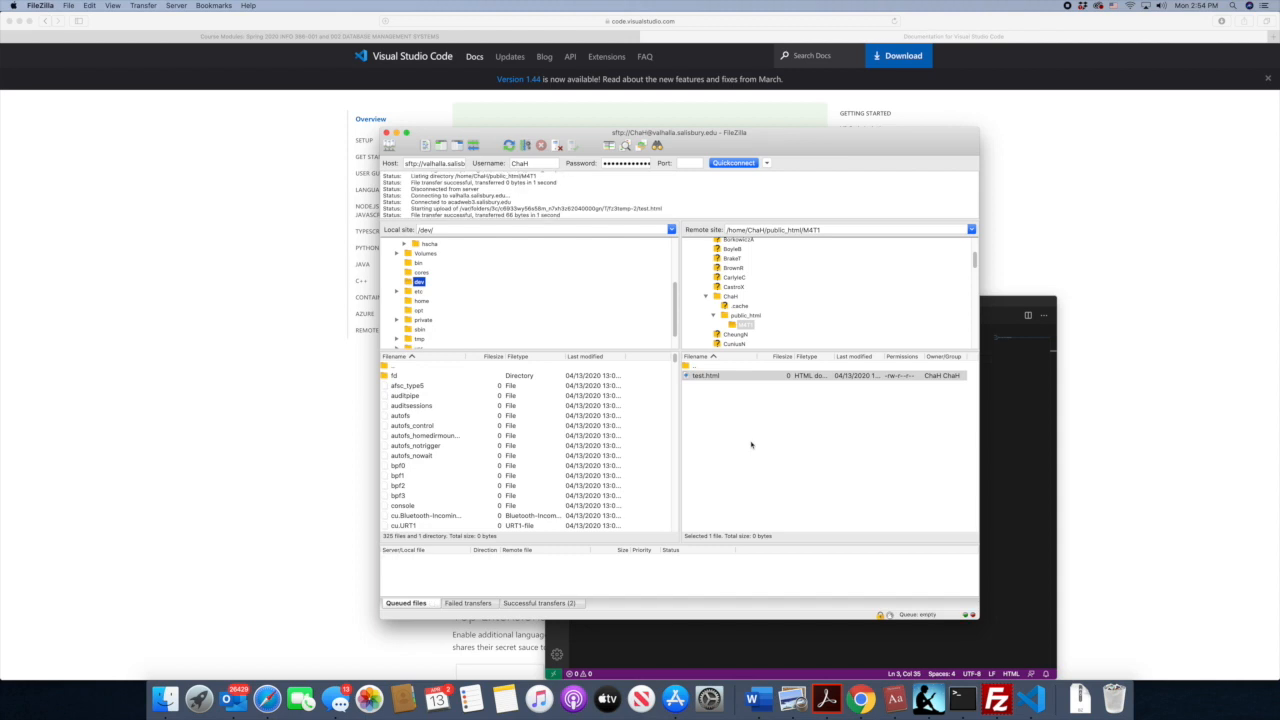
- Glance at the code in Visual Studio Code, return to FileZilla, and reopen the remote M4T1 folder to check the uploaded test.html
left_click(1003, 452)
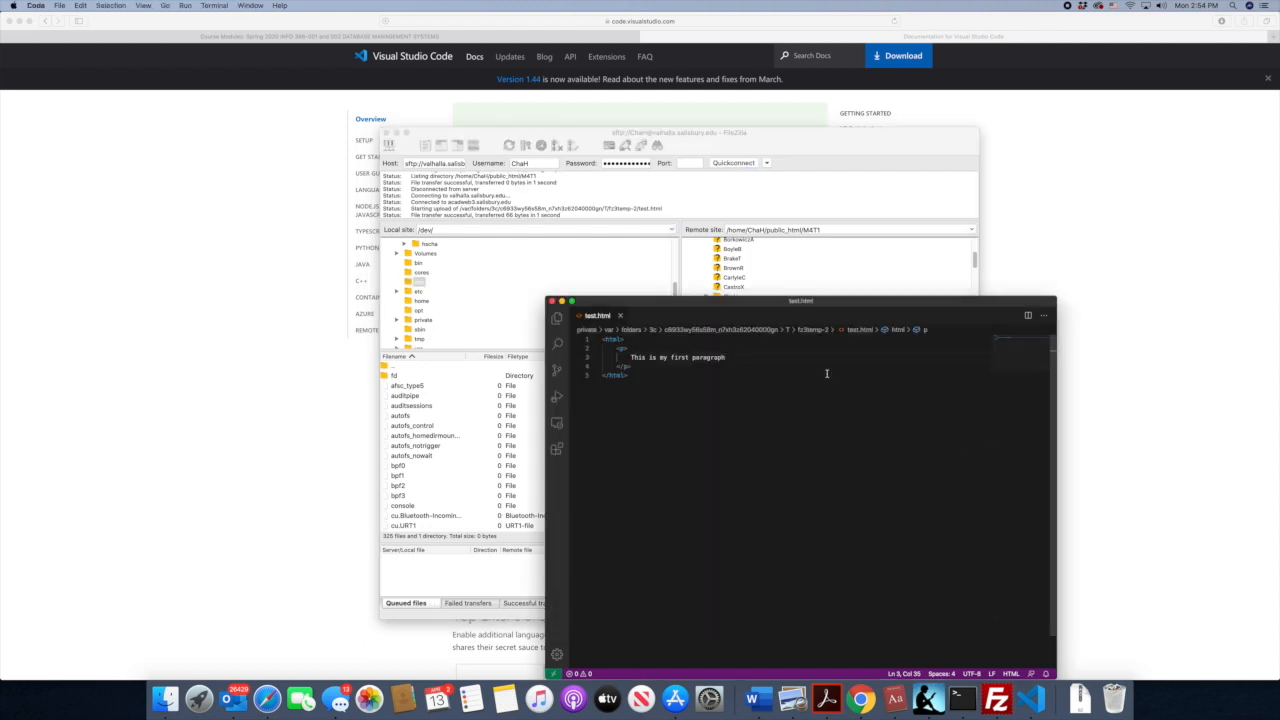
left_click_drag(729, 307, 800, 303)
left_click(798, 279)
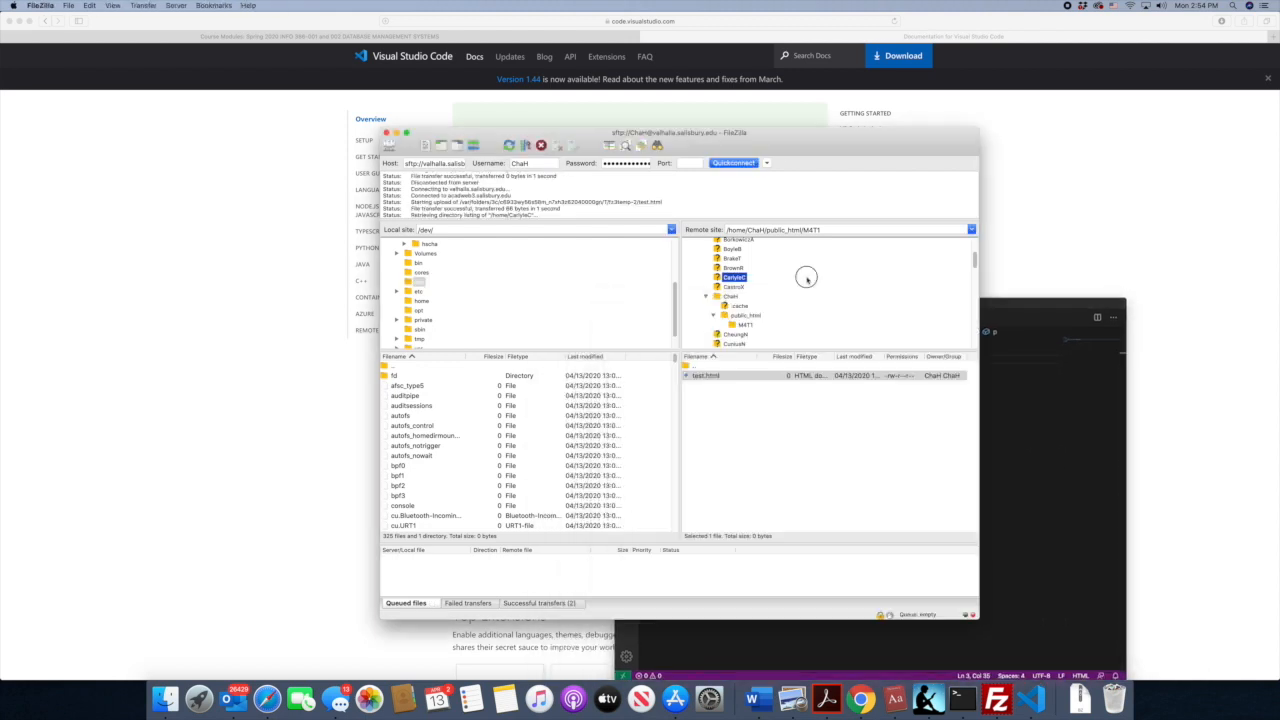
left_click(742, 326)
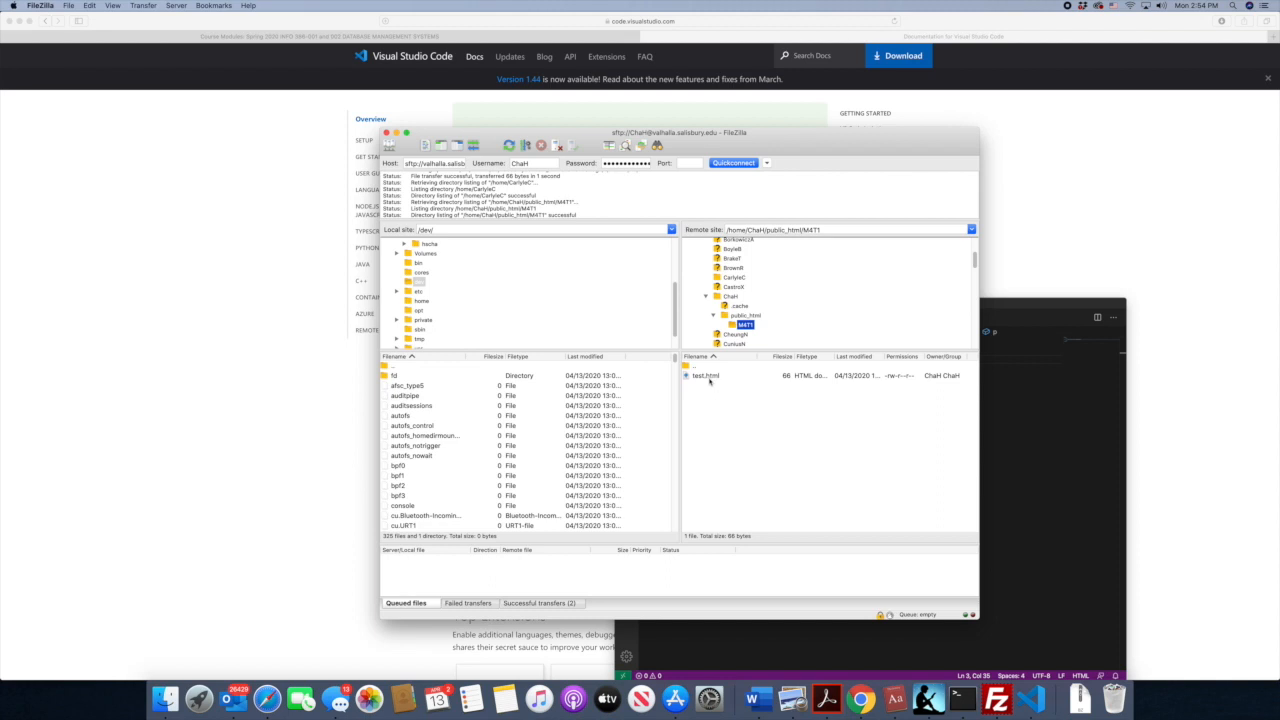
left_click(1025, 421)
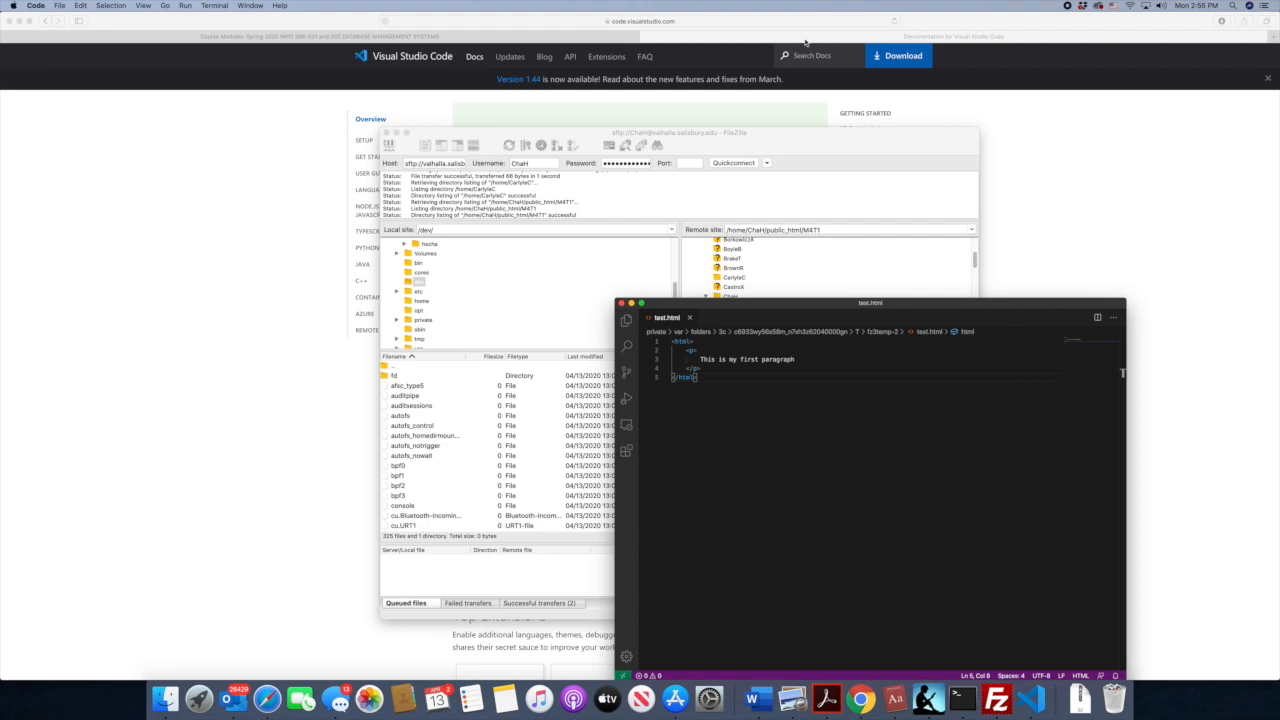
left_click(921, 40)
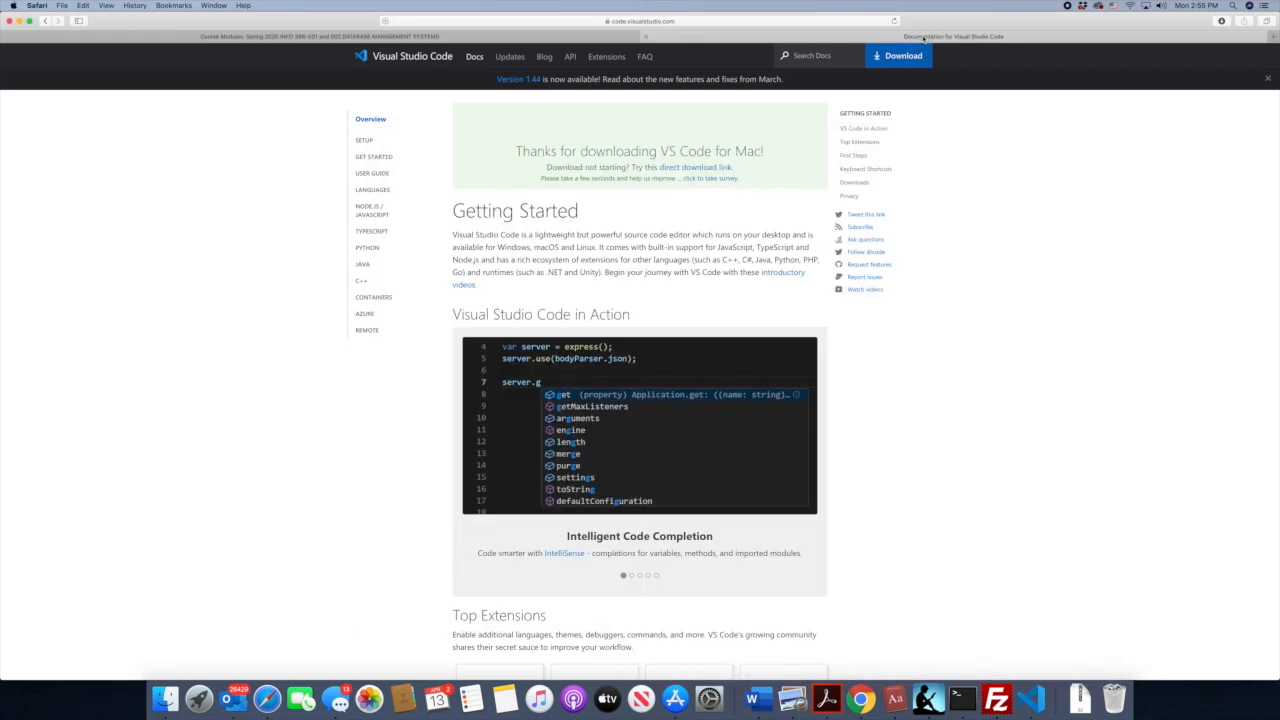
left_click(617, 35)
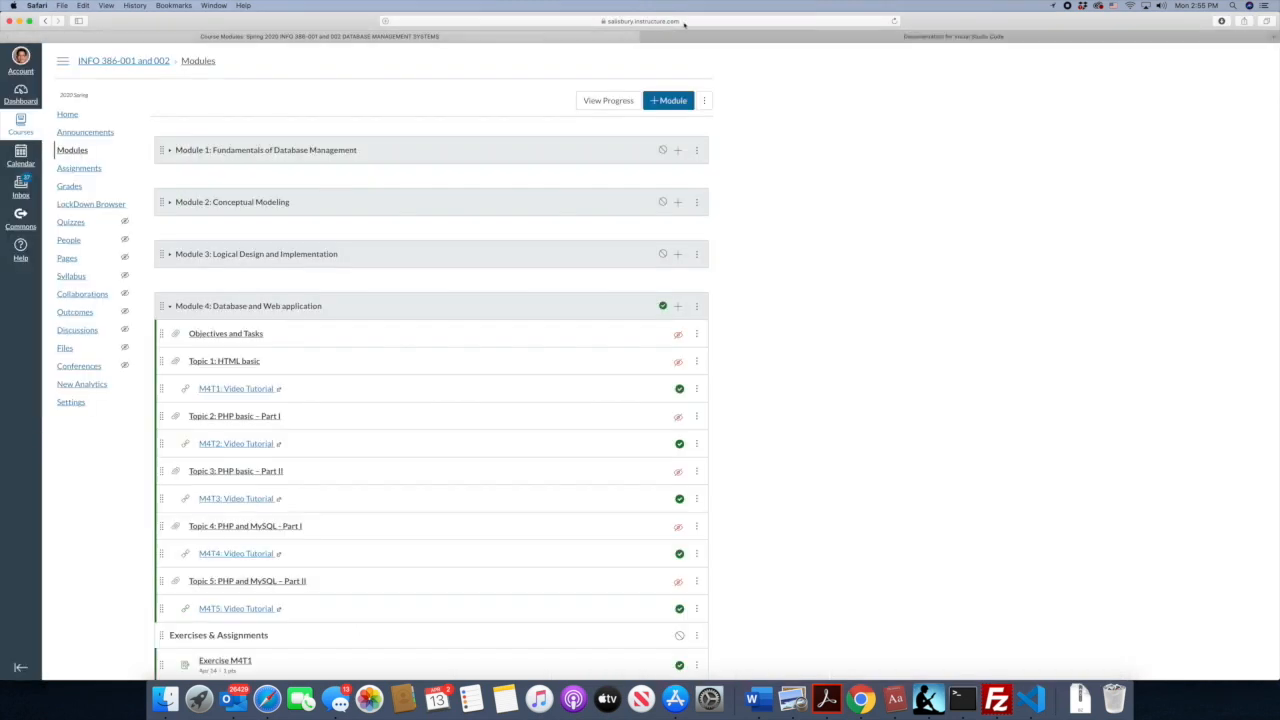
left_click(686, 36)
left_click(717, 21)
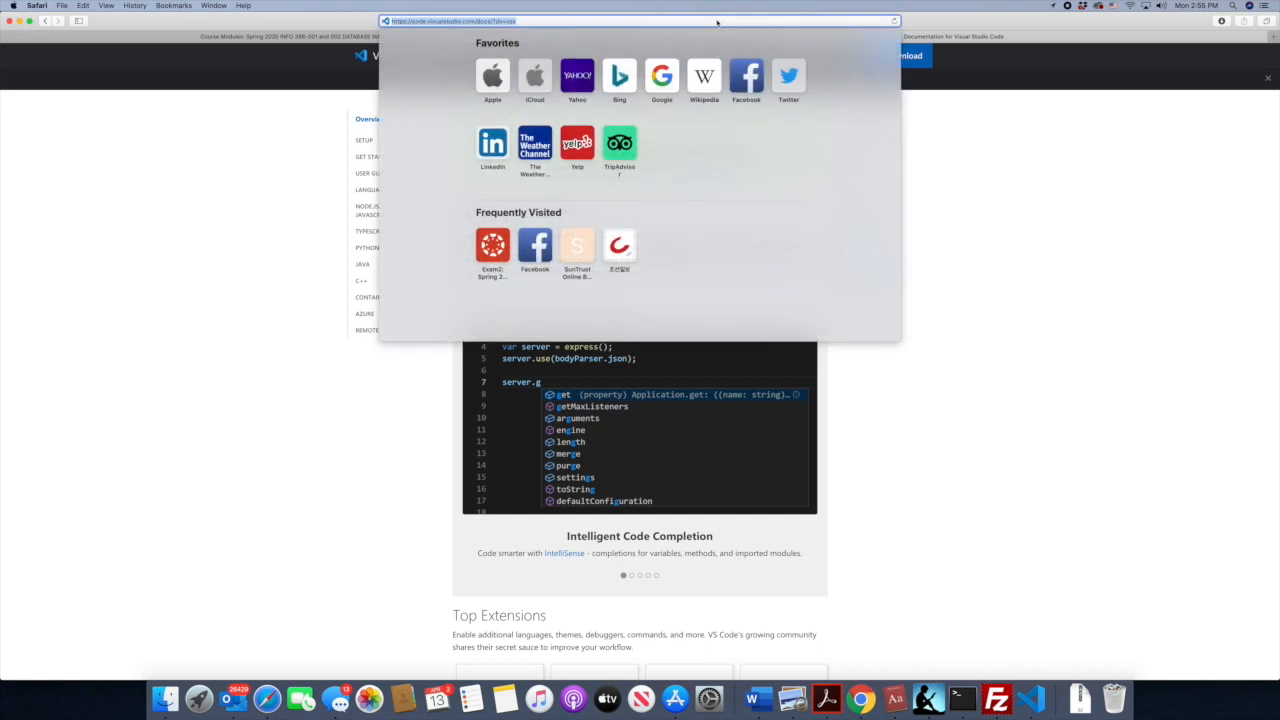
type("http")
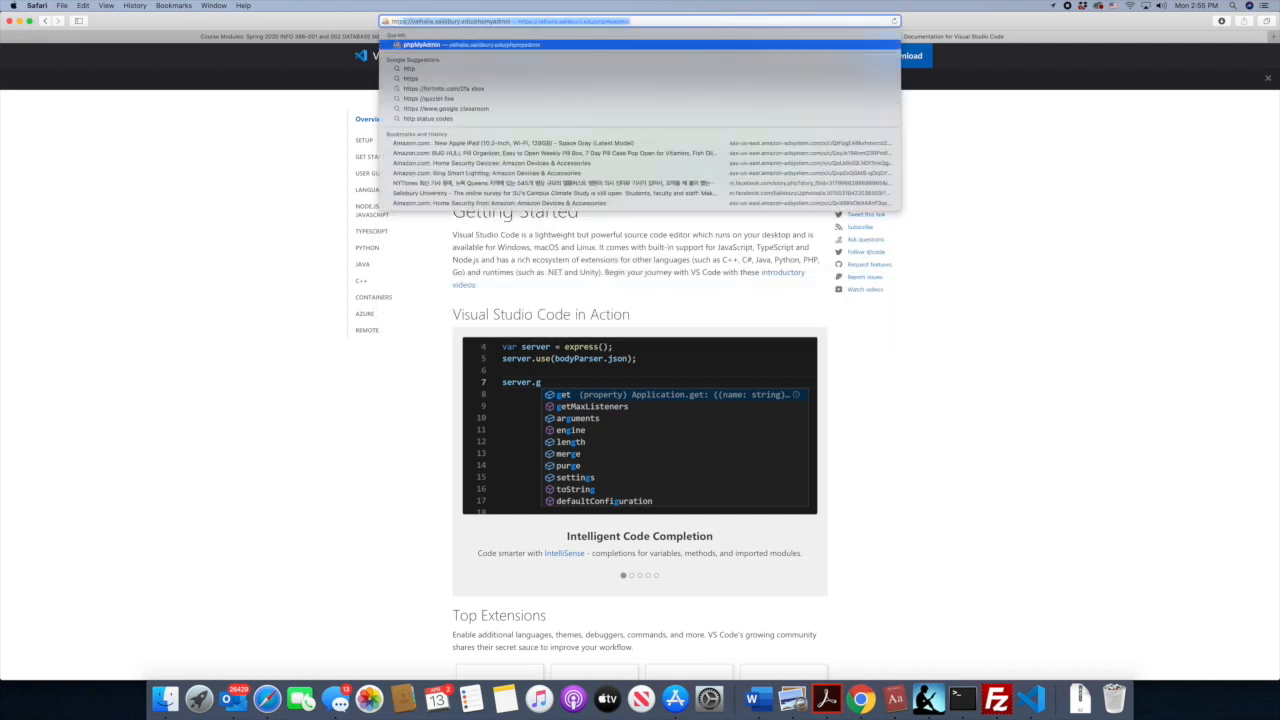
type("s")
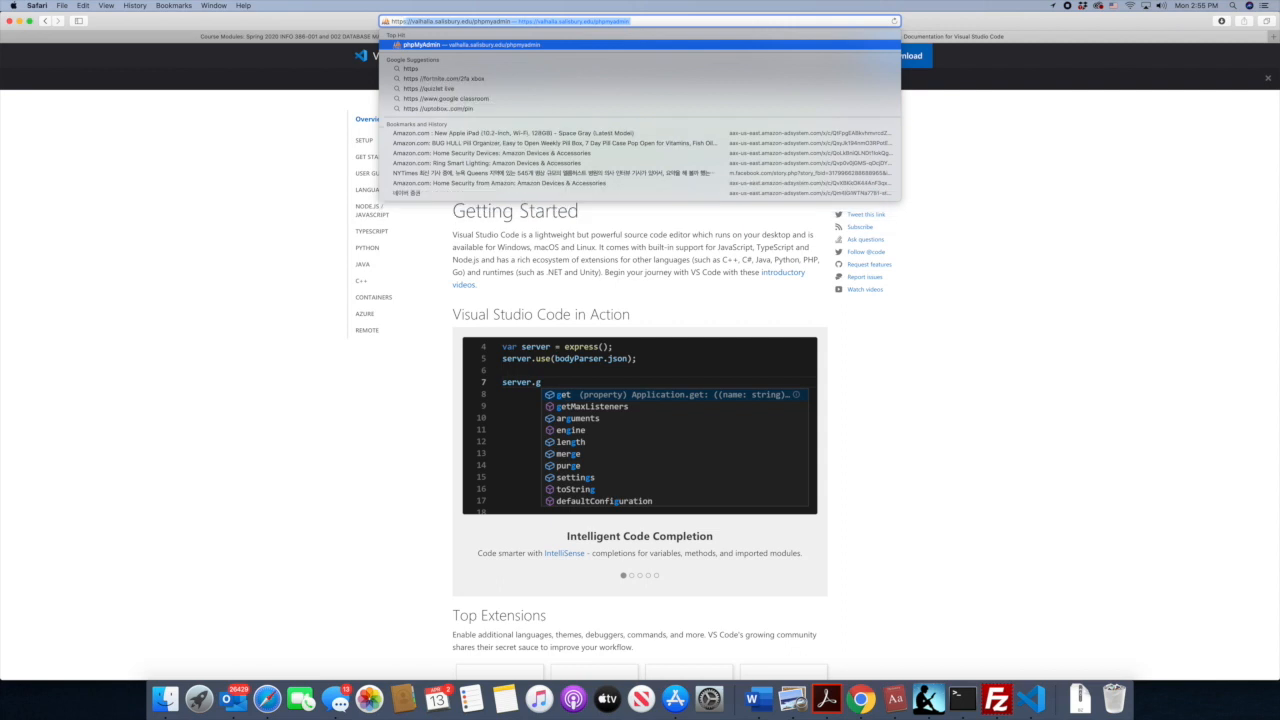
type("://v")
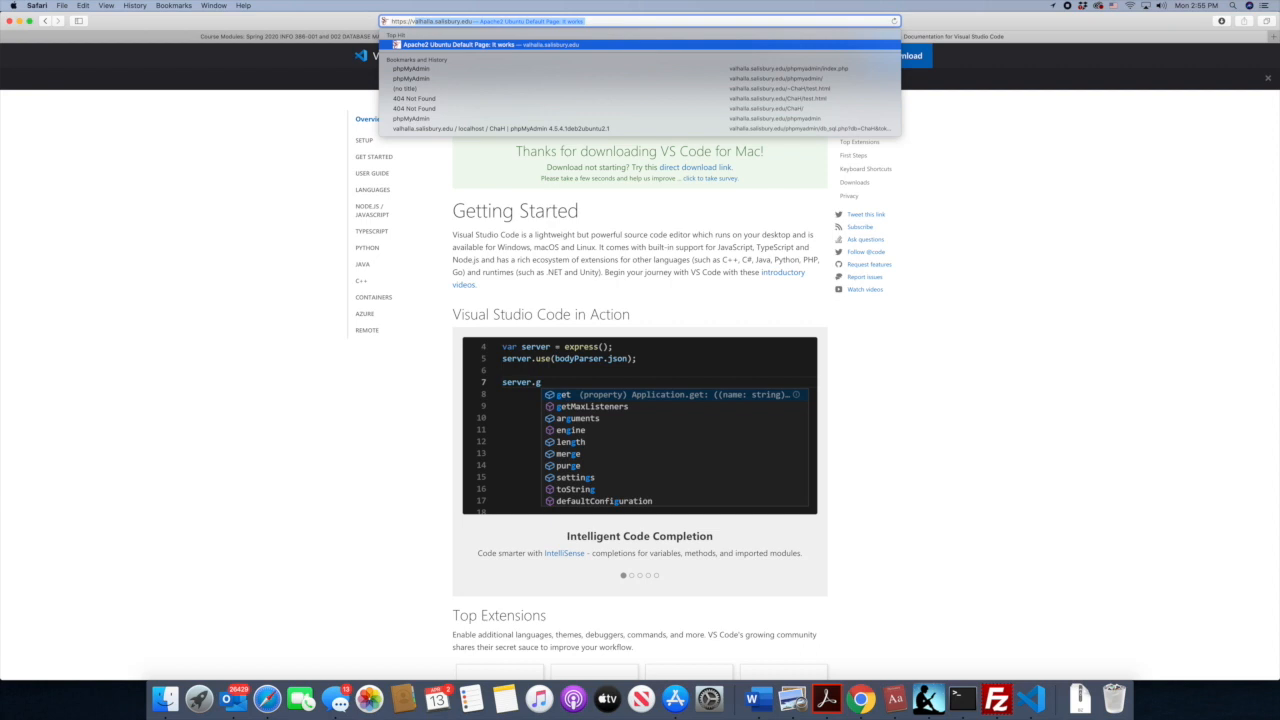
key("Right")
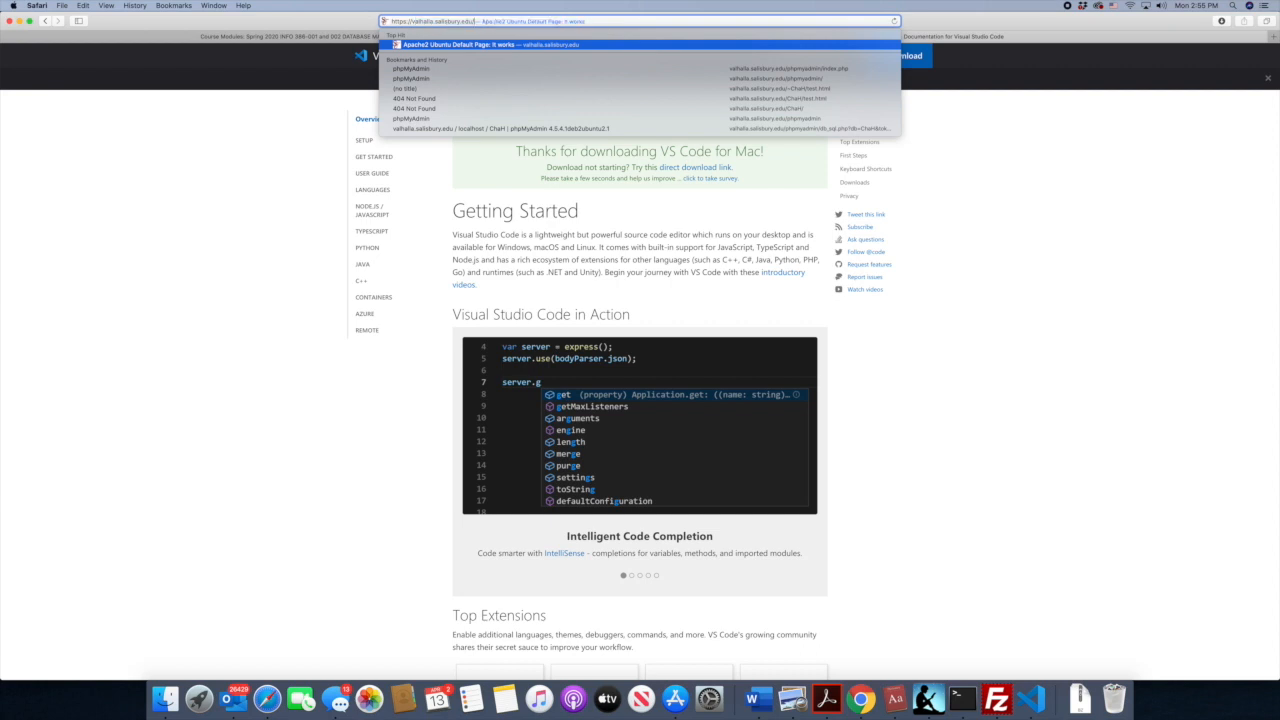
- Extend the address with the account's tilde-prefixed user folder followed by M4T1/test.html, and load the page
type("~")
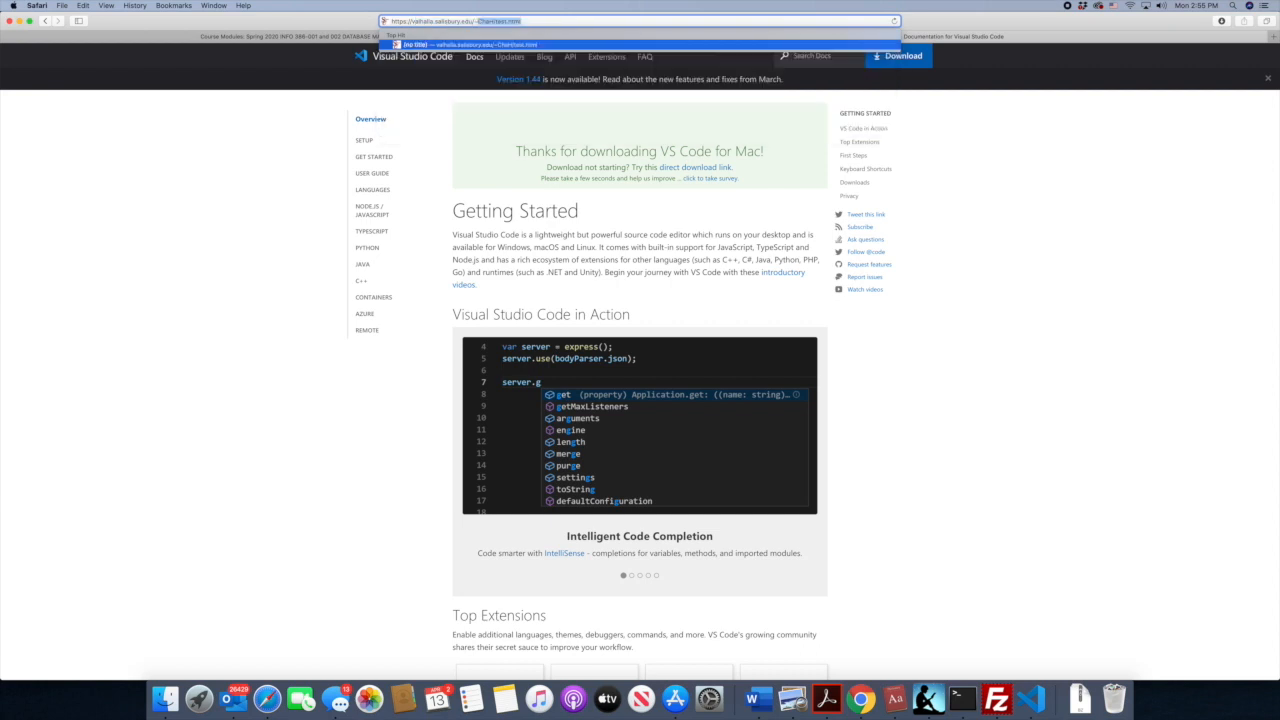
key("Right")
key("BackSpace")
key("BackSpace")
key("BackSpace")
key("BackSpace")
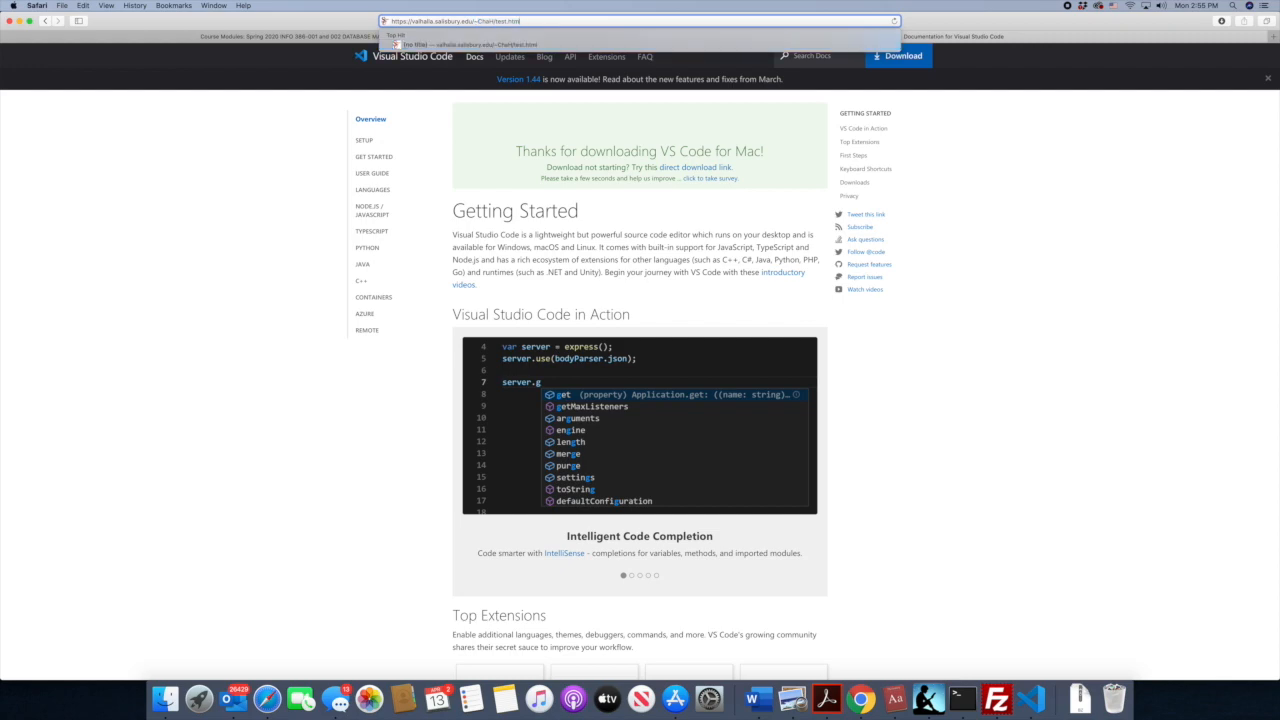
key("BackSpace")
key("BackSpace")
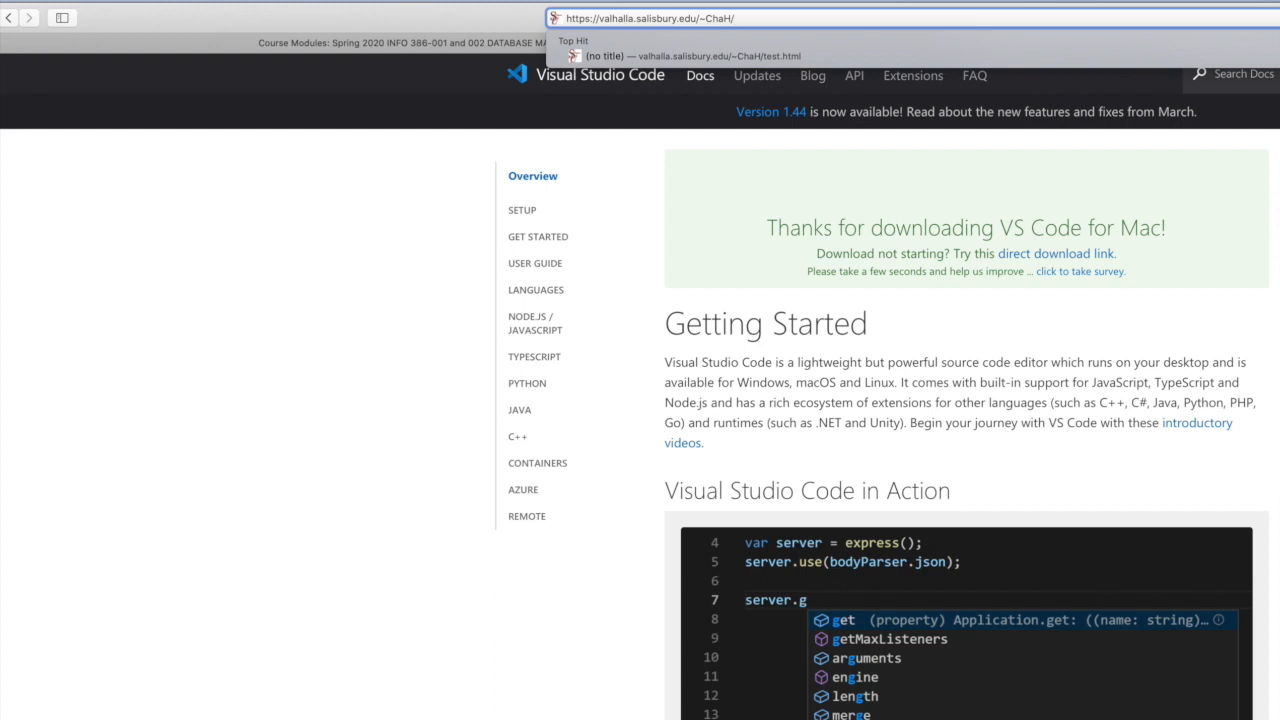
type("M4T1/")
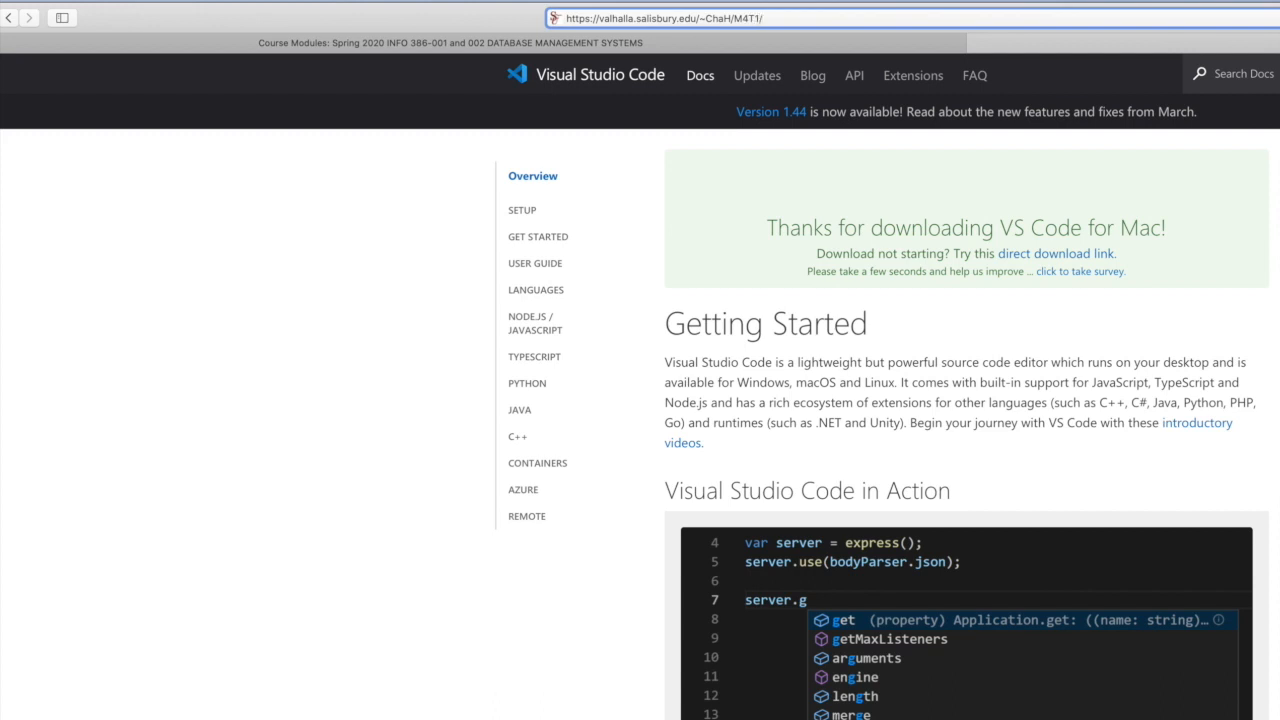
type("test.html")
key("Return")
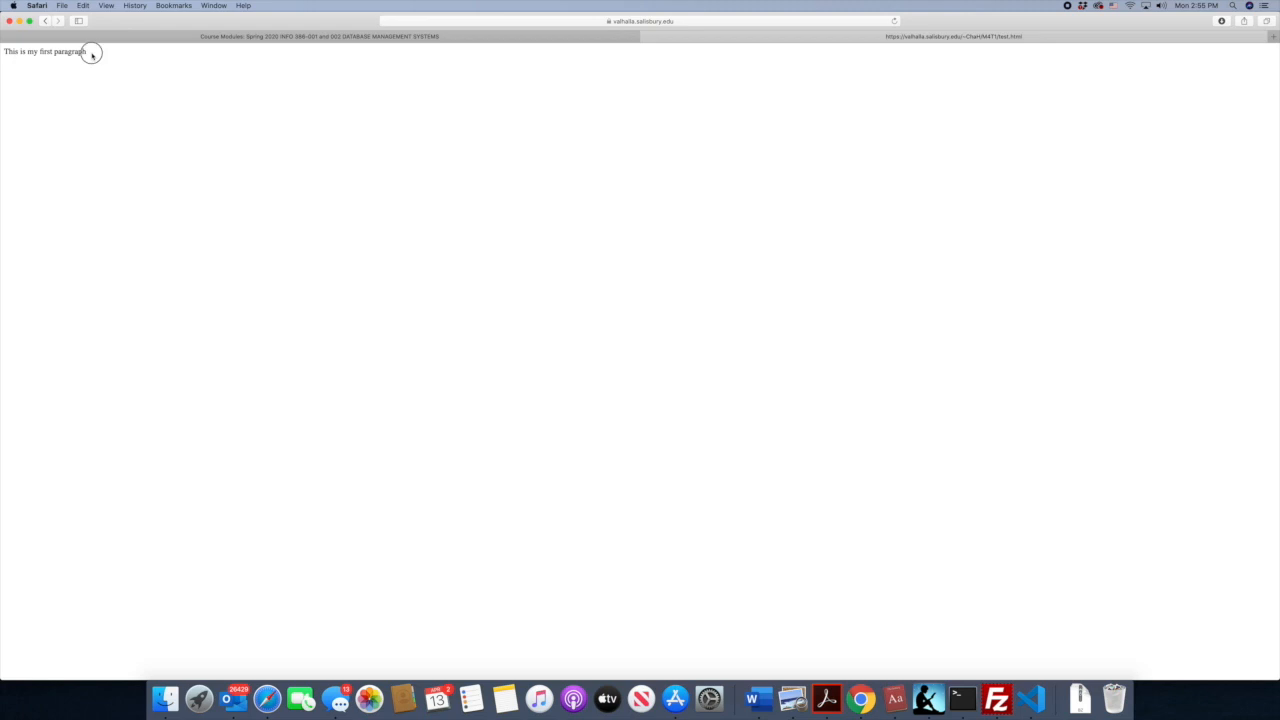
- Highlight the paragraph text on the loaded page and compare it with the test.html code in Visual Studio Code
left_click_drag(90, 53, 6, 48)
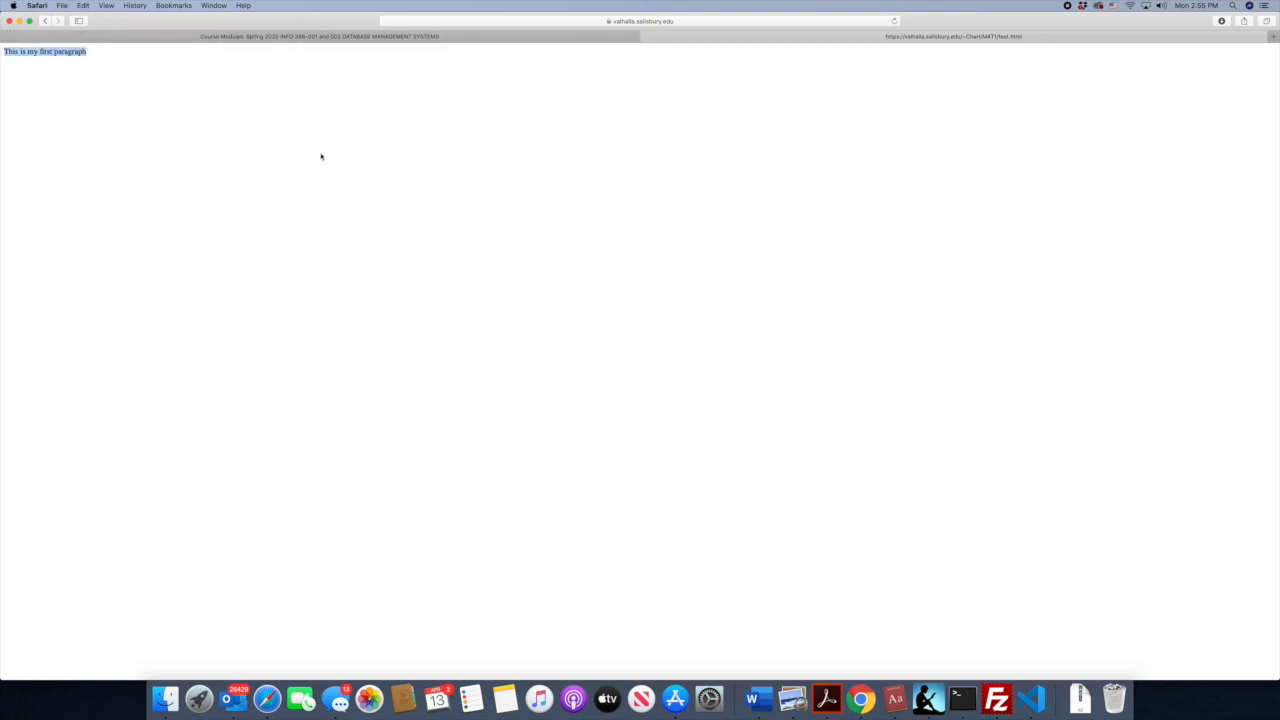
key("super+Tab")
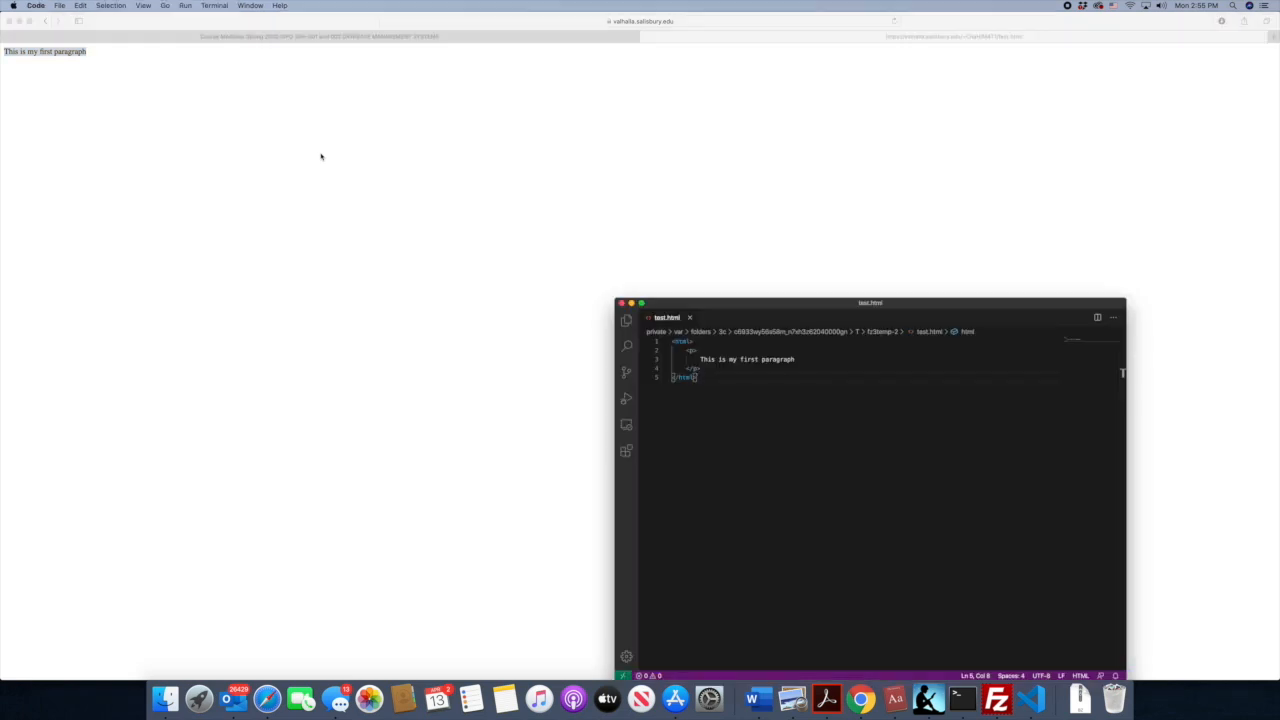
left_click_drag(772, 297, 712, 248)
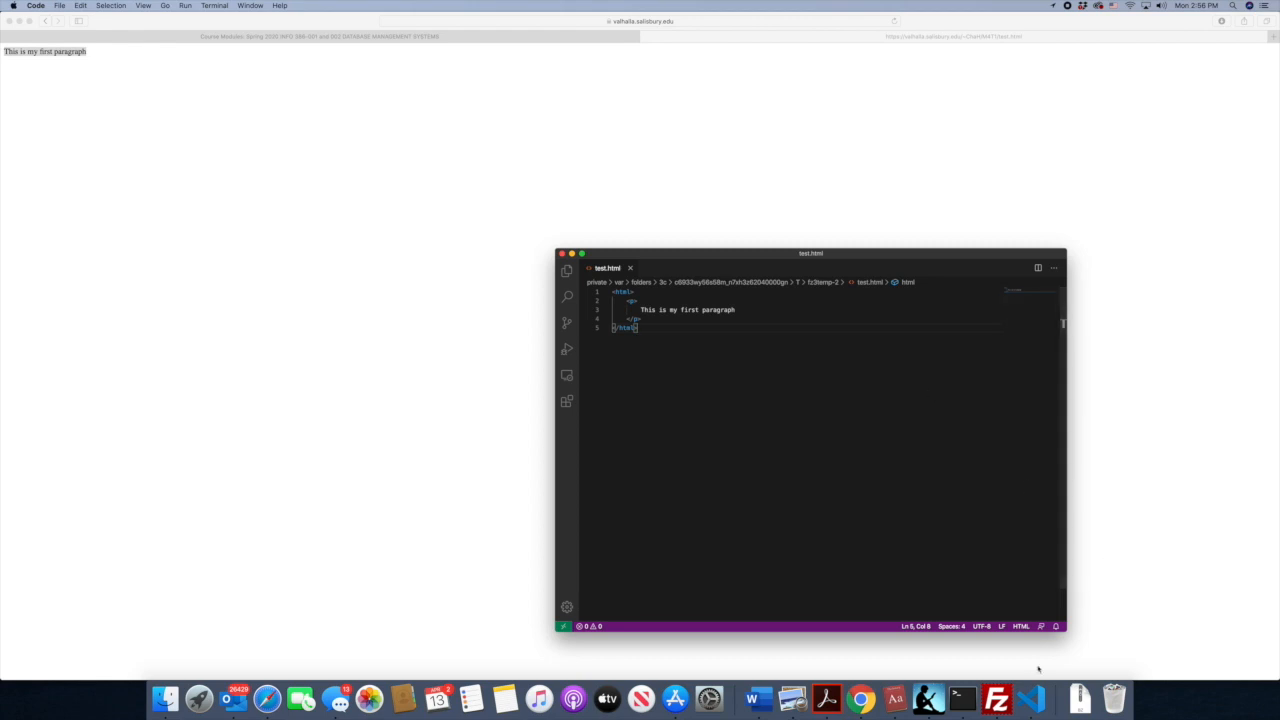
- Switch to FileZilla and close it, and close the Visual Studio Code window holding test.html
left_click(997, 698)
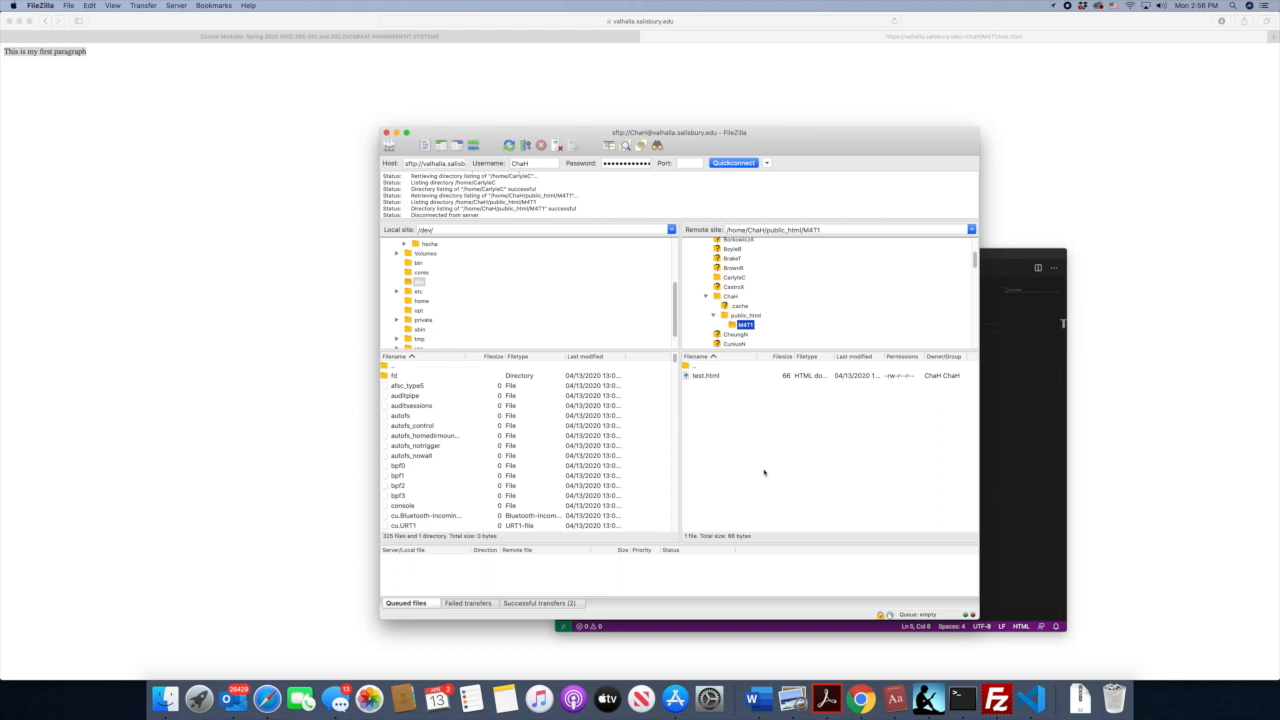
left_click(764, 472)
left_click(387, 134)
left_click(747, 402)
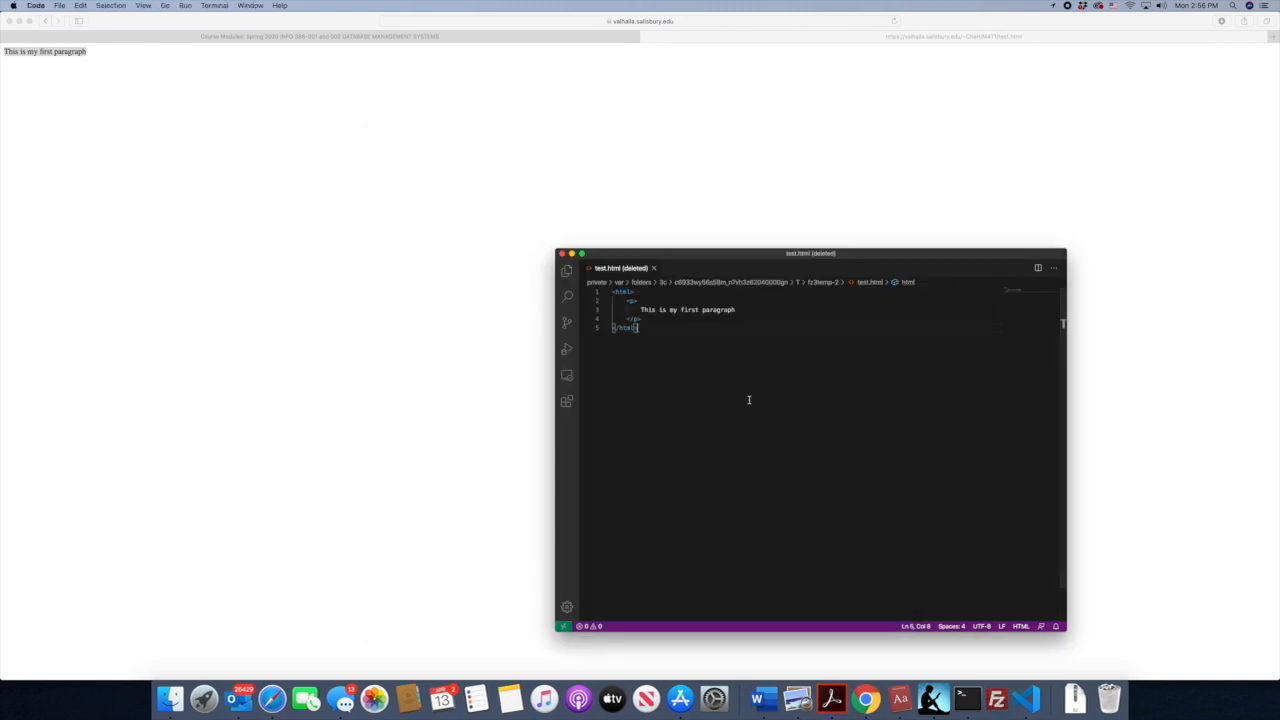
left_click(561, 253)
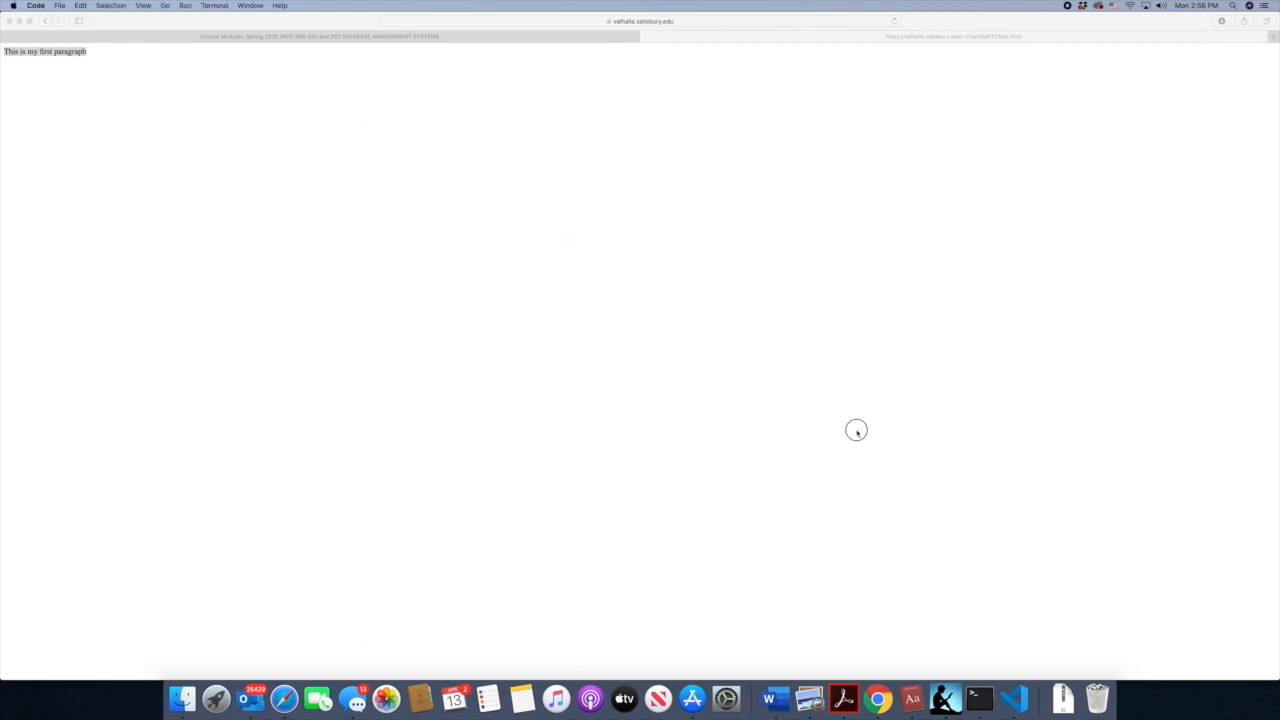